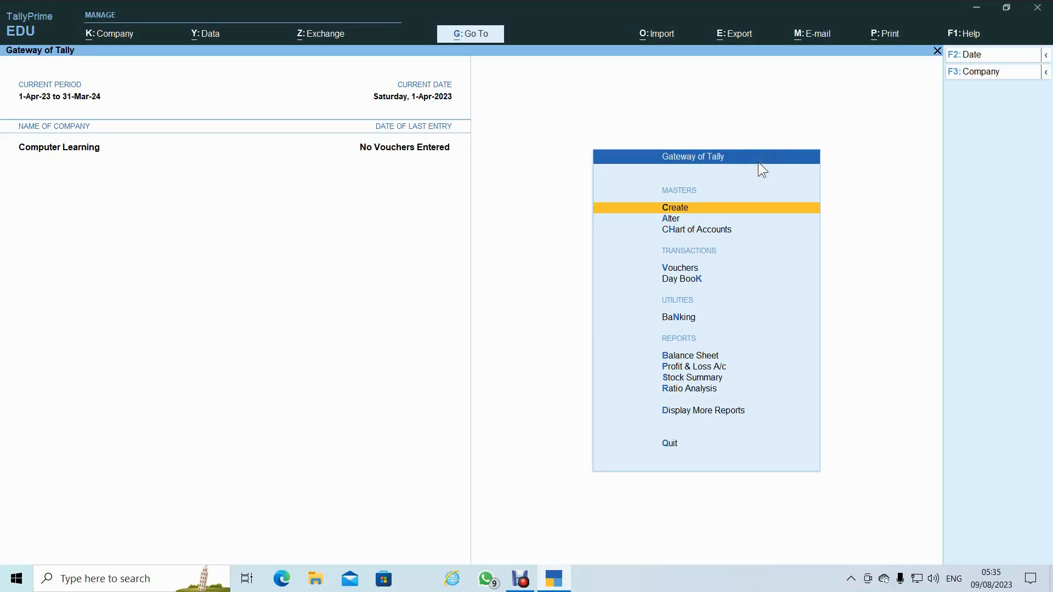
- From Gateway of Tally's Create list, open a blank Ledger Creation form
key("Return")
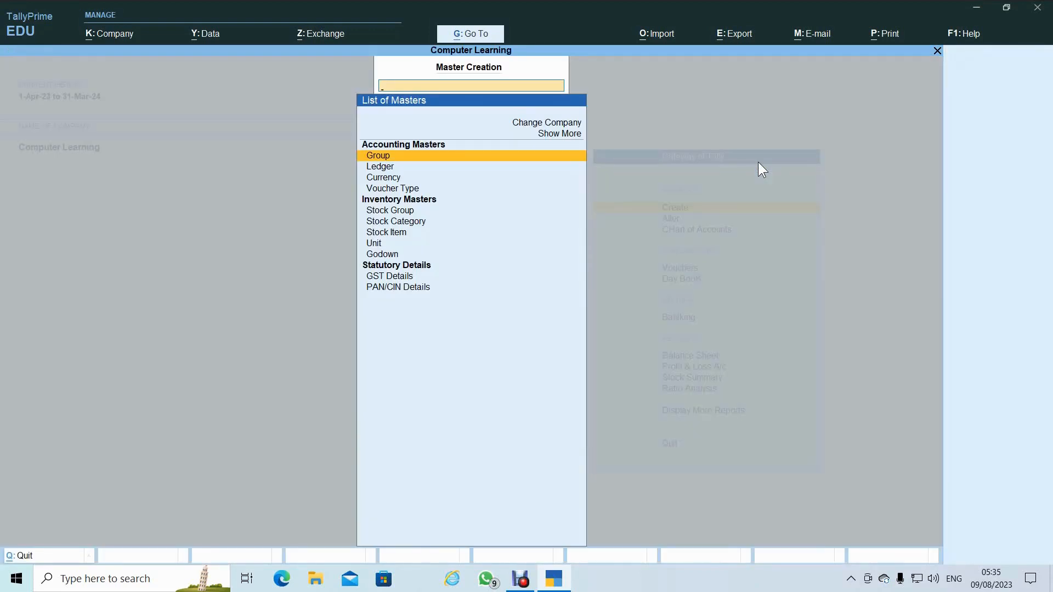
key("Down")
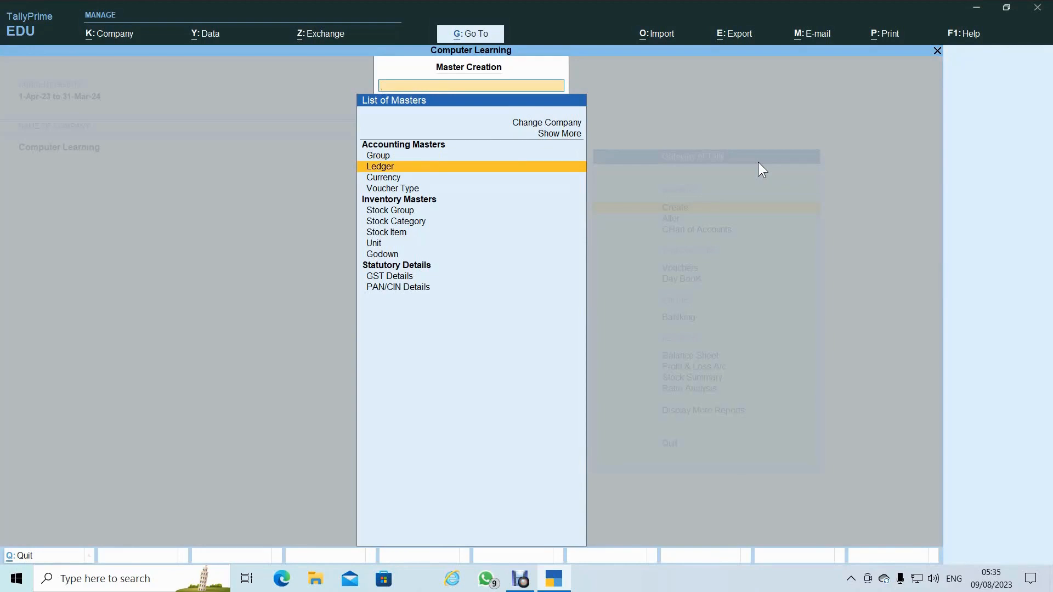
key("Return")
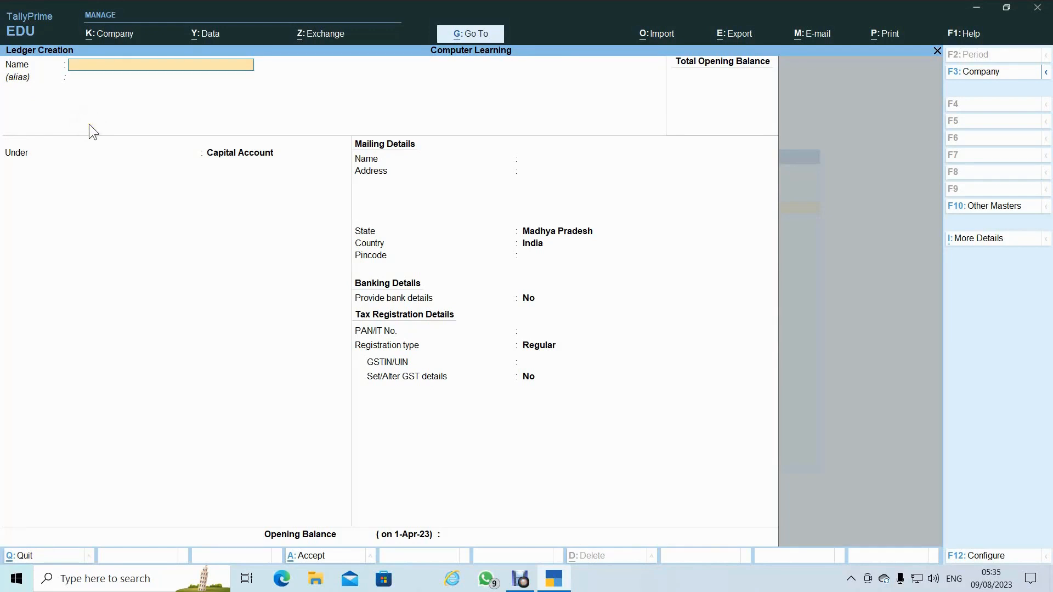
- Save a Purchase ledger under Purchase Accounts, GST applicable, with Goods as type of supply
type("Purchase")
key("Return")
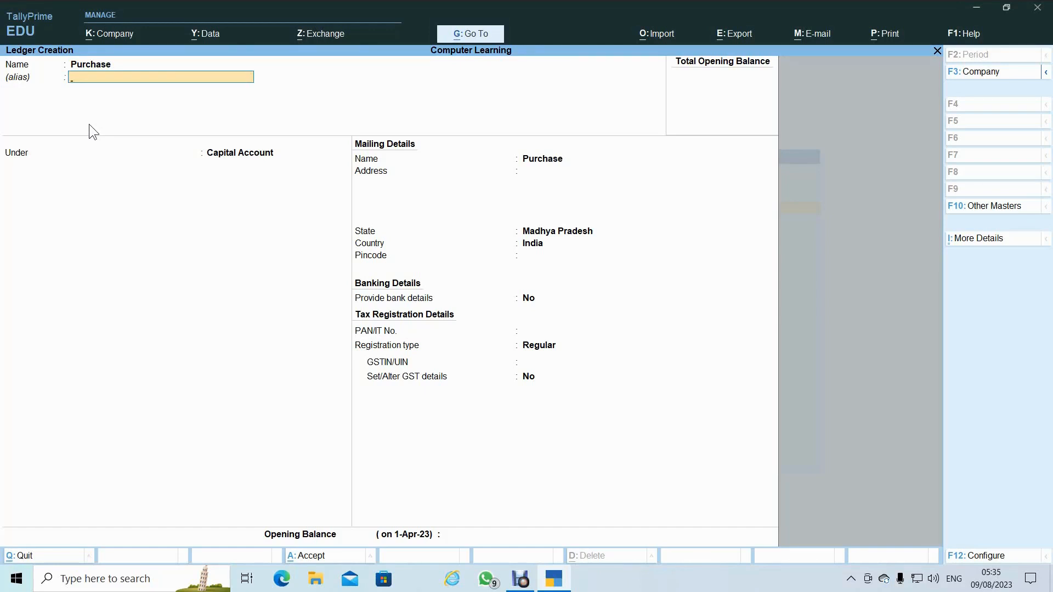
key("Return")
type("Pur")
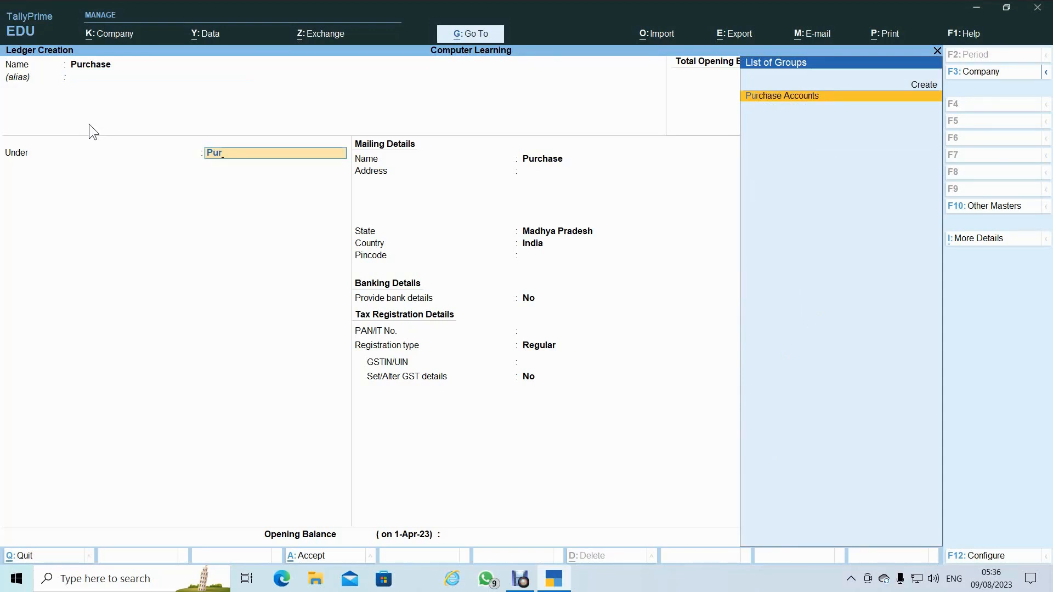
key("Return")
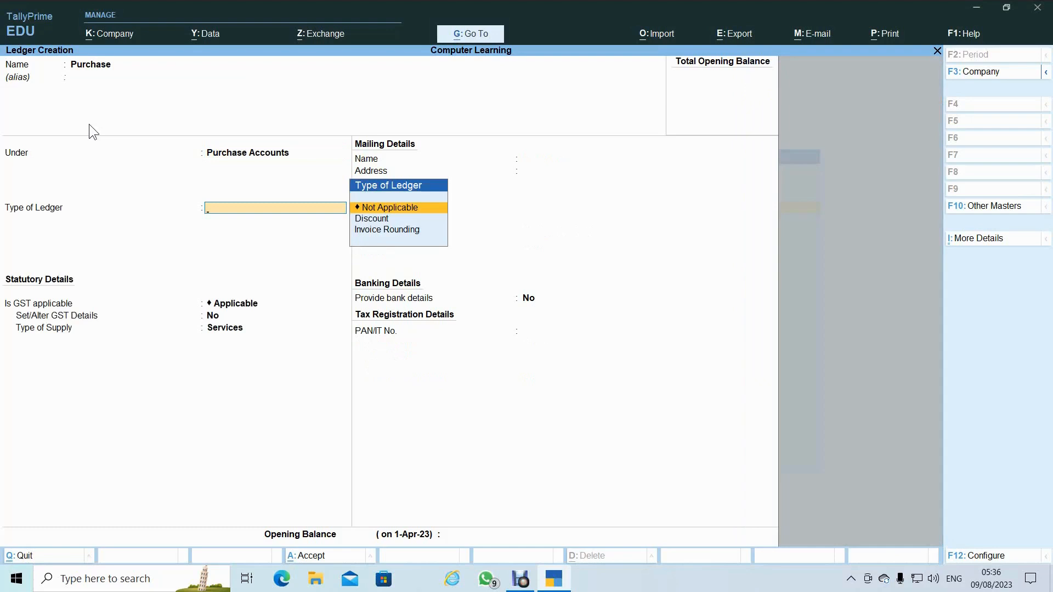
key("Return")
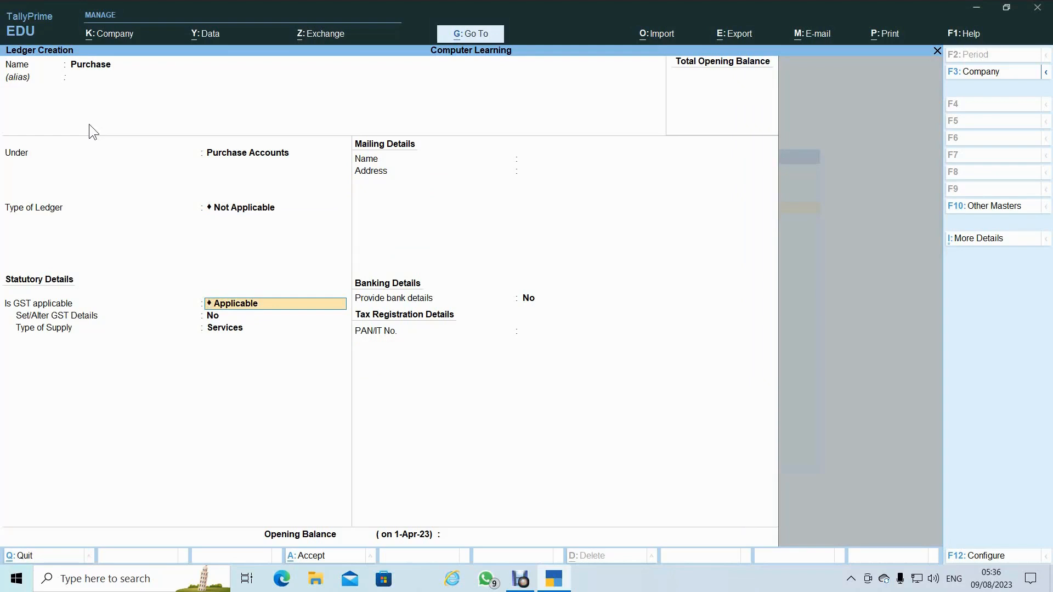
key("Return")
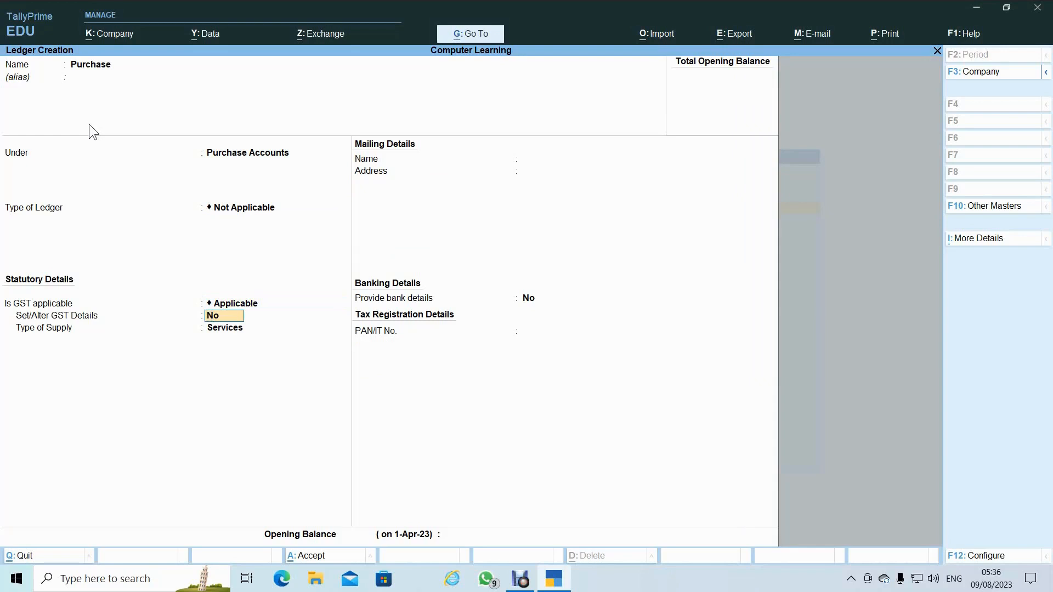
key("Return")
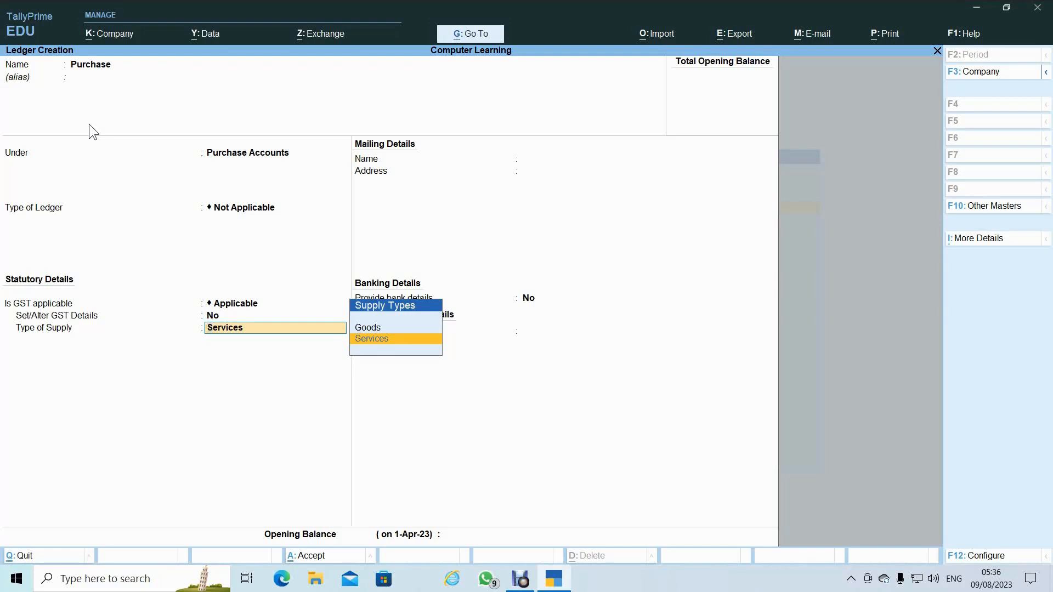
key("Up")
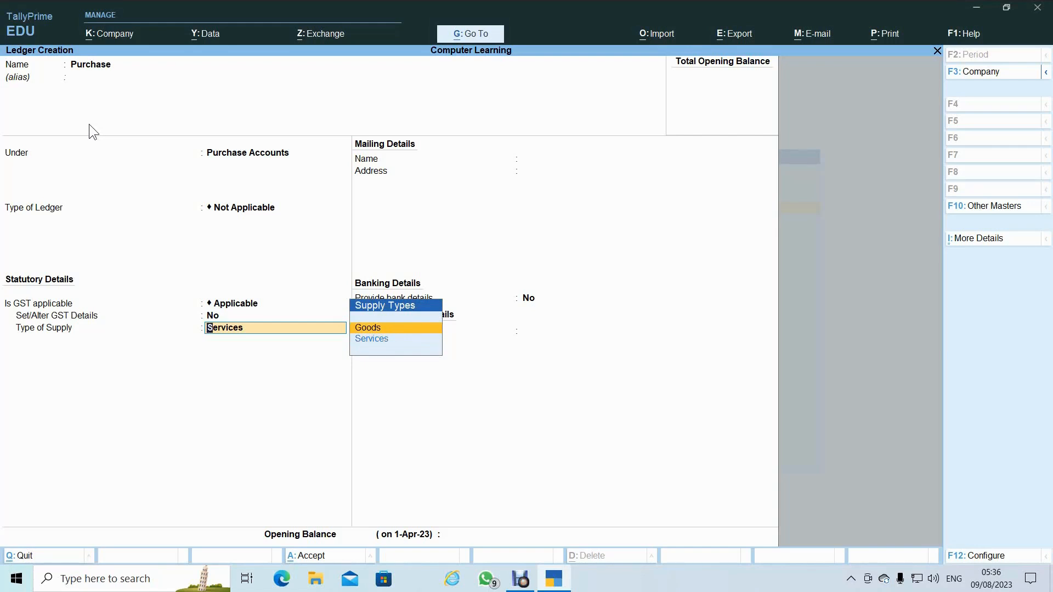
key("Return")
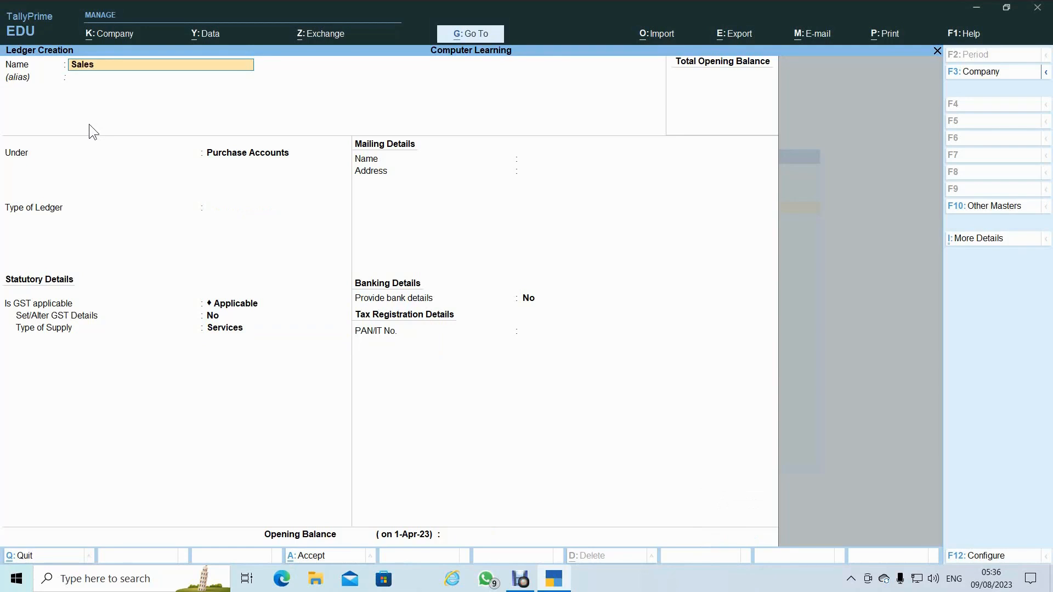
- Place Sales under Sales Accounts, ledger type Not Applicable, GST applicable with Goods supply, and save
key("Return")
key("Return")
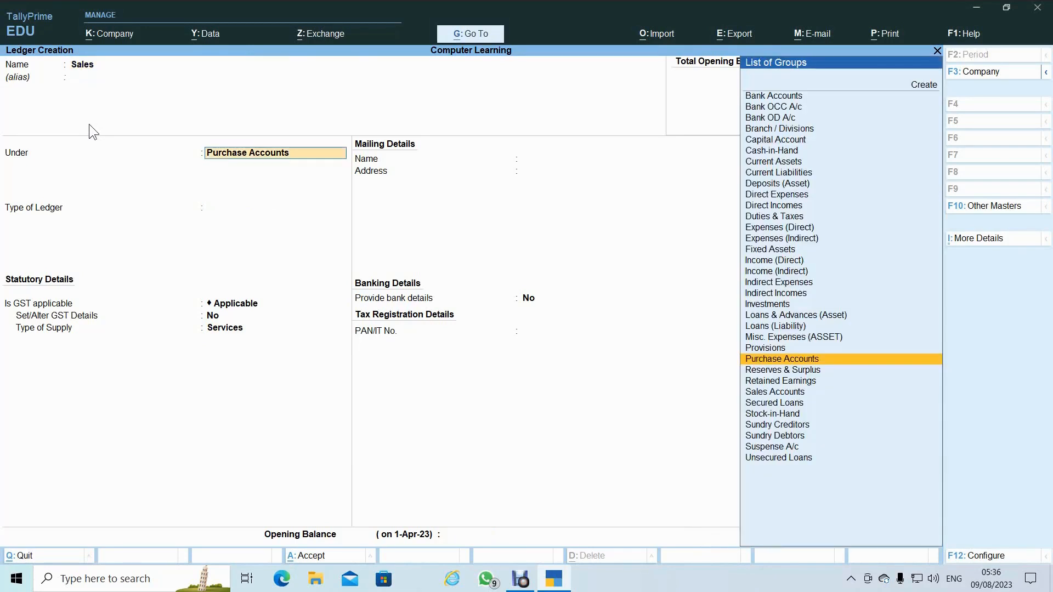
type("Sa")
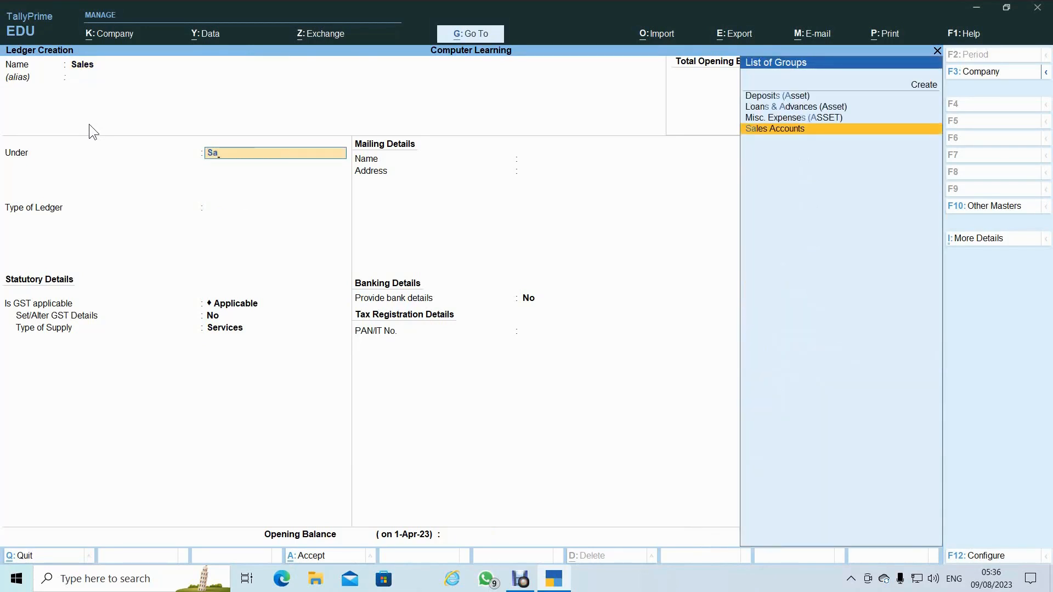
key("Return")
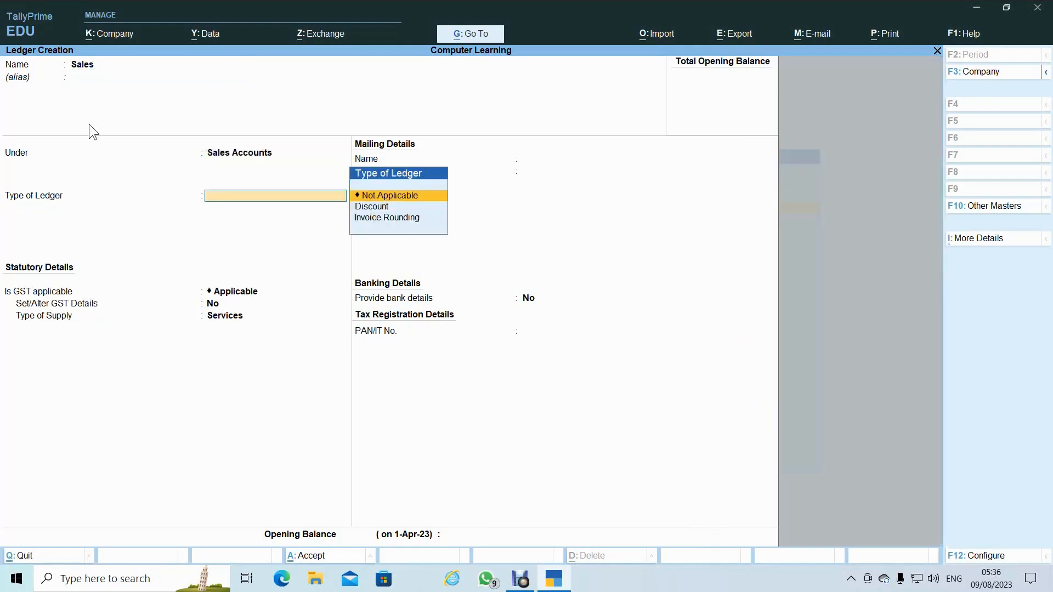
key("Return")
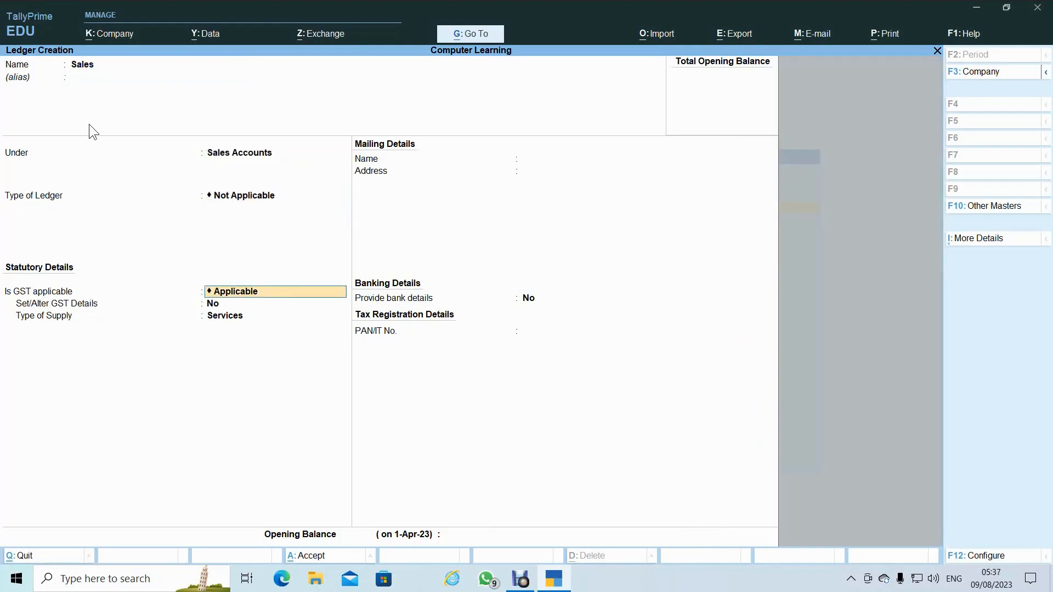
key("Return")
key("Return")
key("Up")
key("Return")
key("Return")
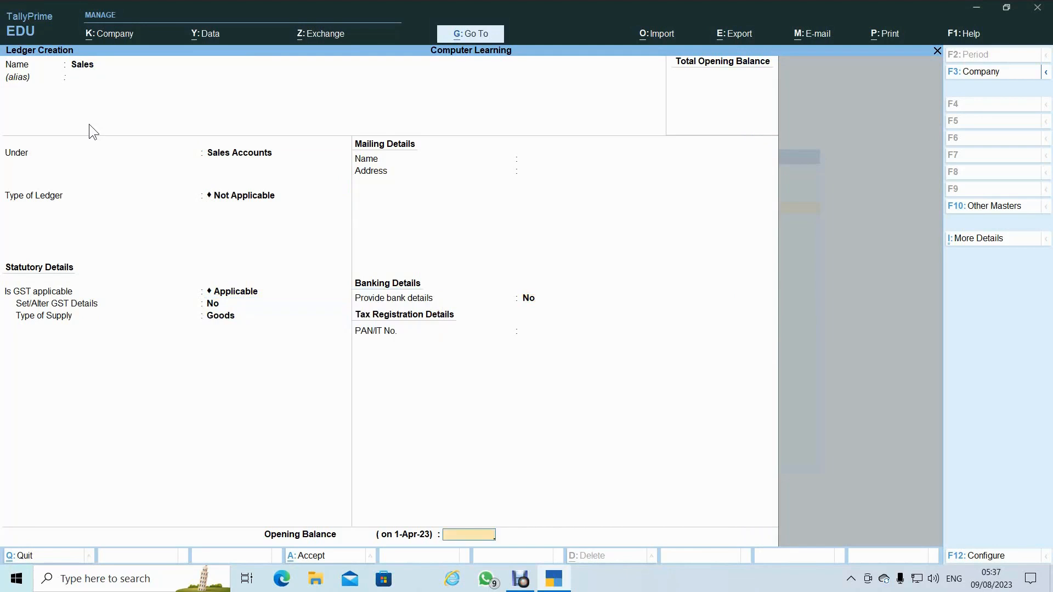
key("Return")
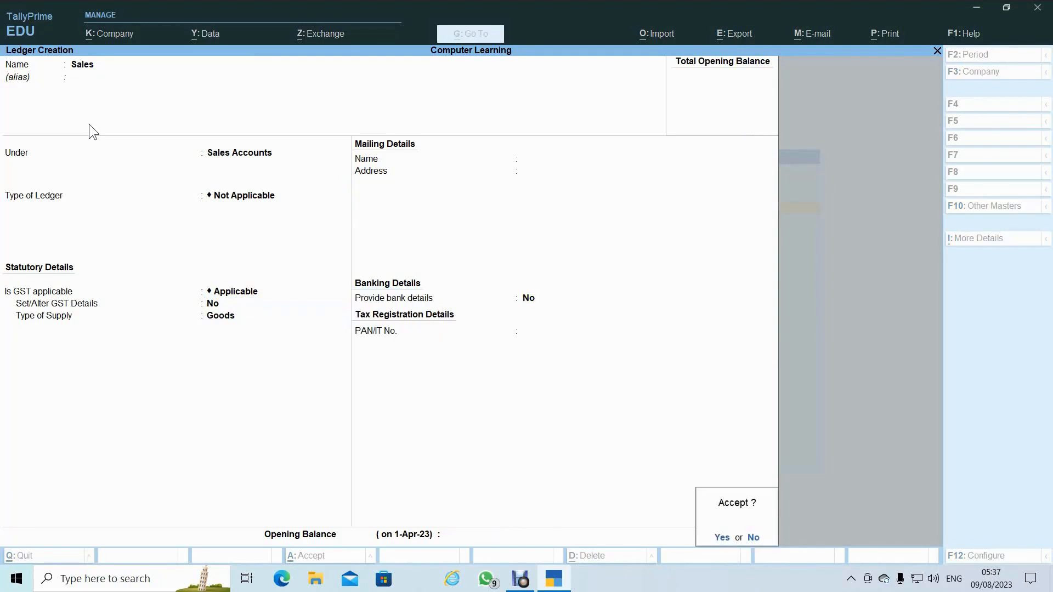
key("Return")
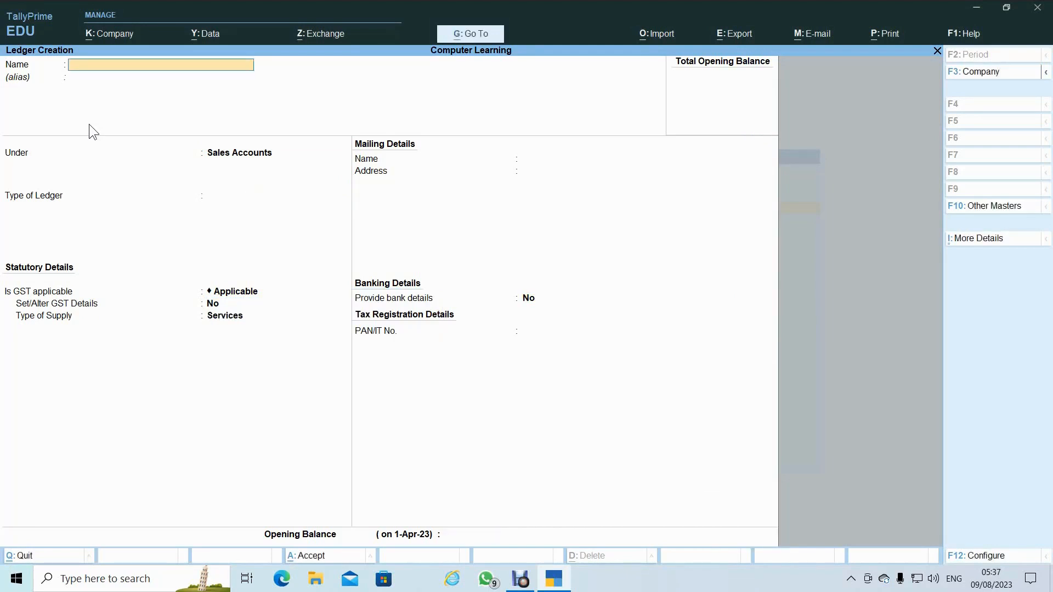
- Save CGST 18% (alias Central Goods and Service Tax) at 0%, no rounding; name the next ledger SGST 18%
type("CGST 18%")
key("Return")
type("Central Goods and Service Tax")
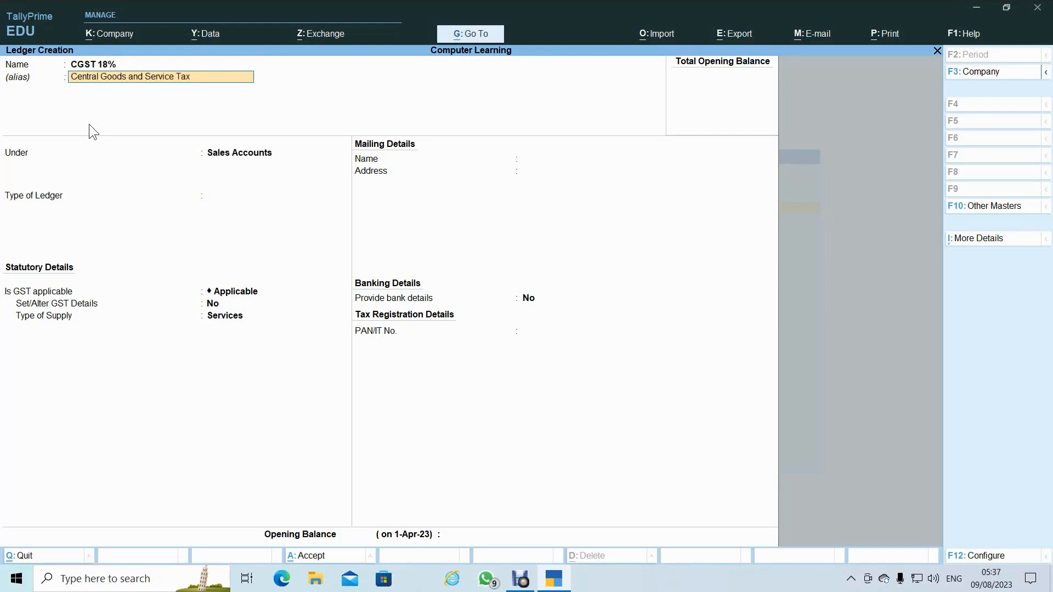
key("Return")
key("Return")
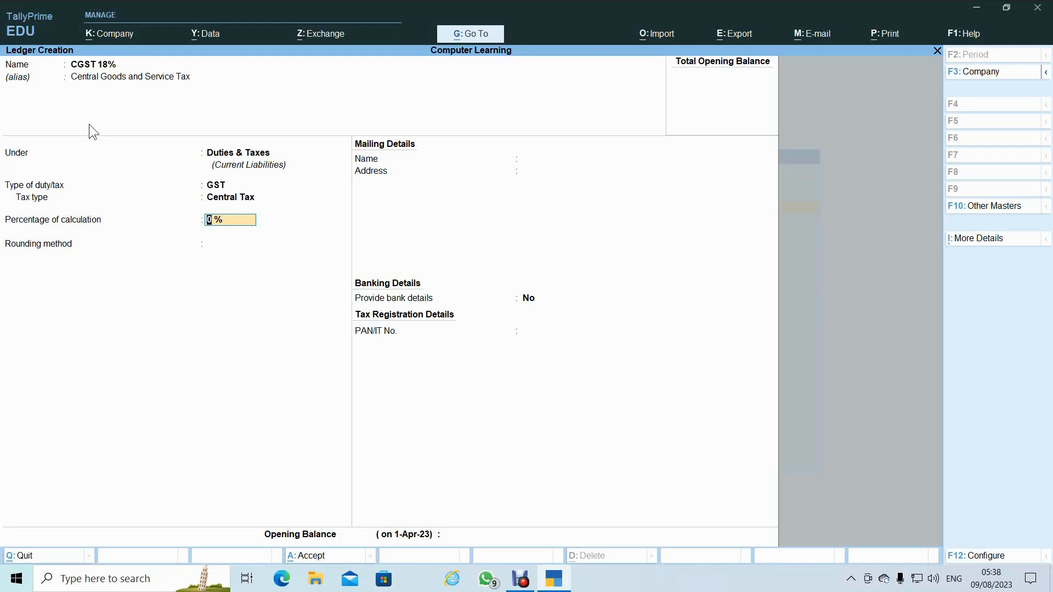
key("Return")
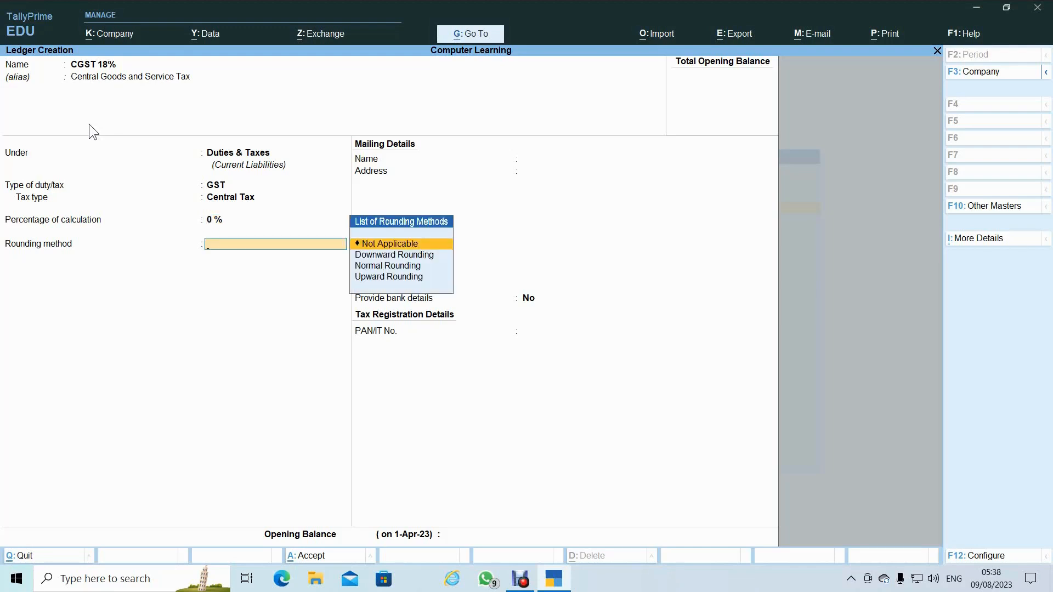
key("Return")
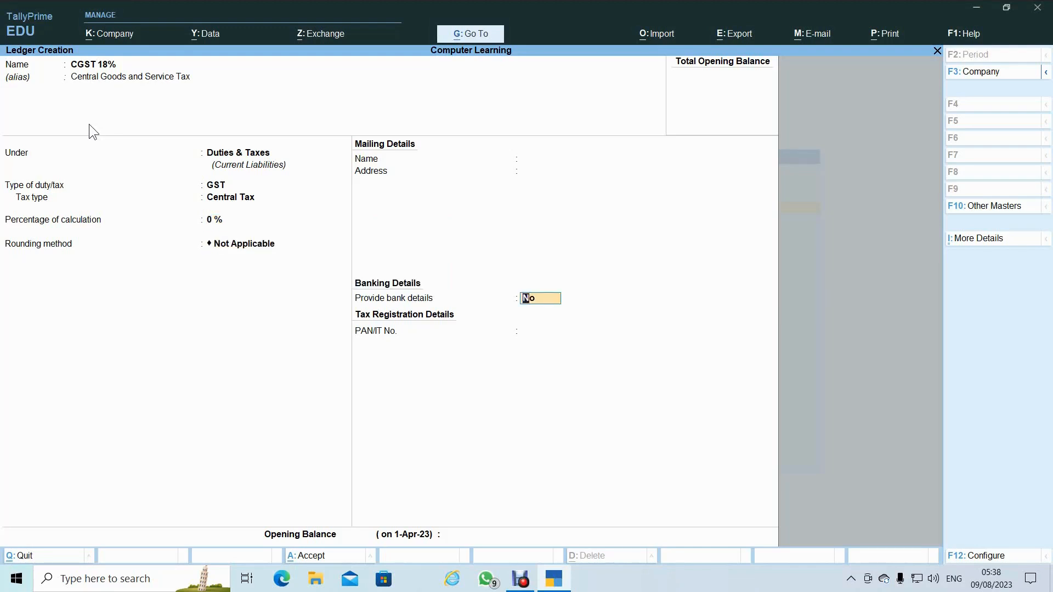
key("Return")
key("Return")
type("SGST 18")
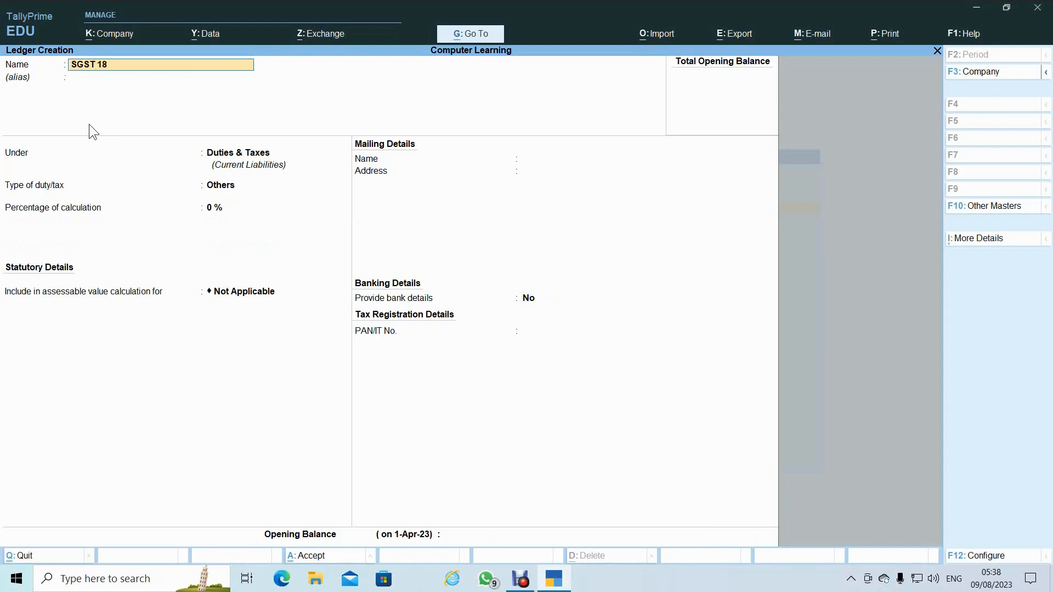
type("%")
- Give SGST 18% alias State Goods and Service Tax, Duties & Taxes, GST State Tax, 0%, no rounding
key("Return")
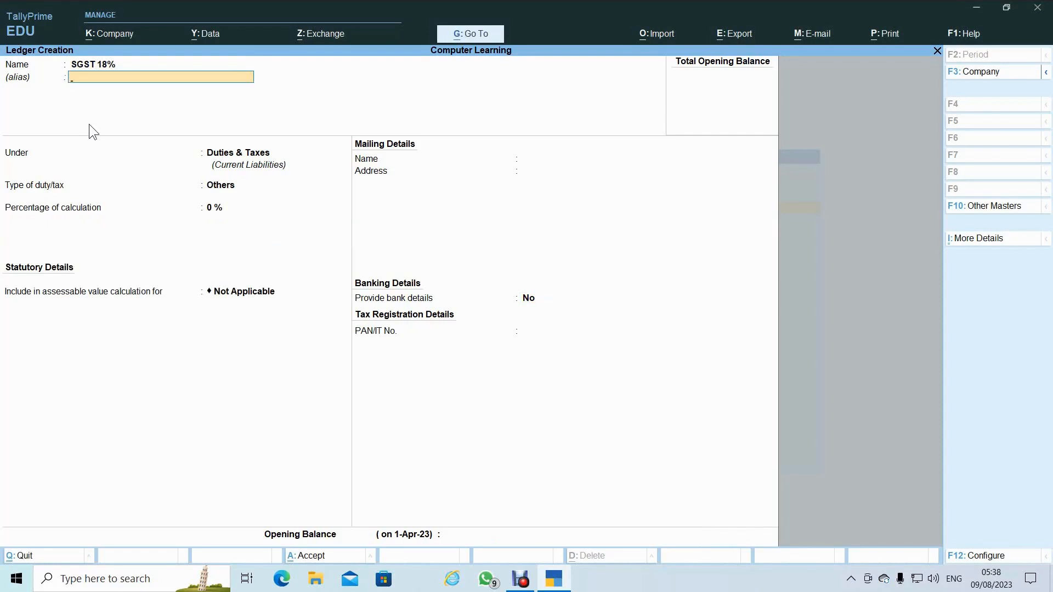
type("State Goods and Service Tax")
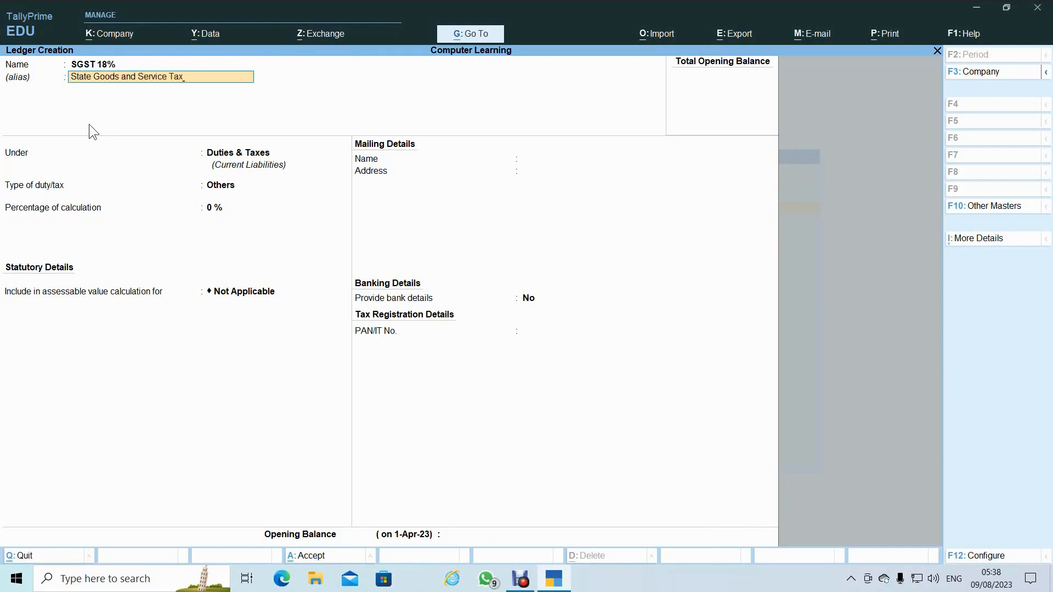
key("Return")
key("Return")
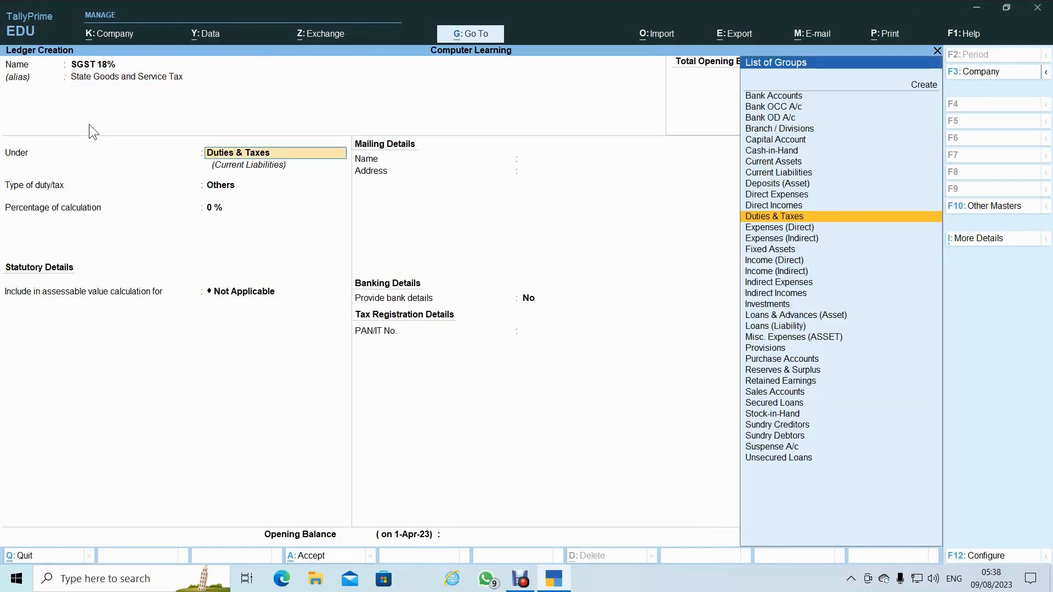
key("Return")
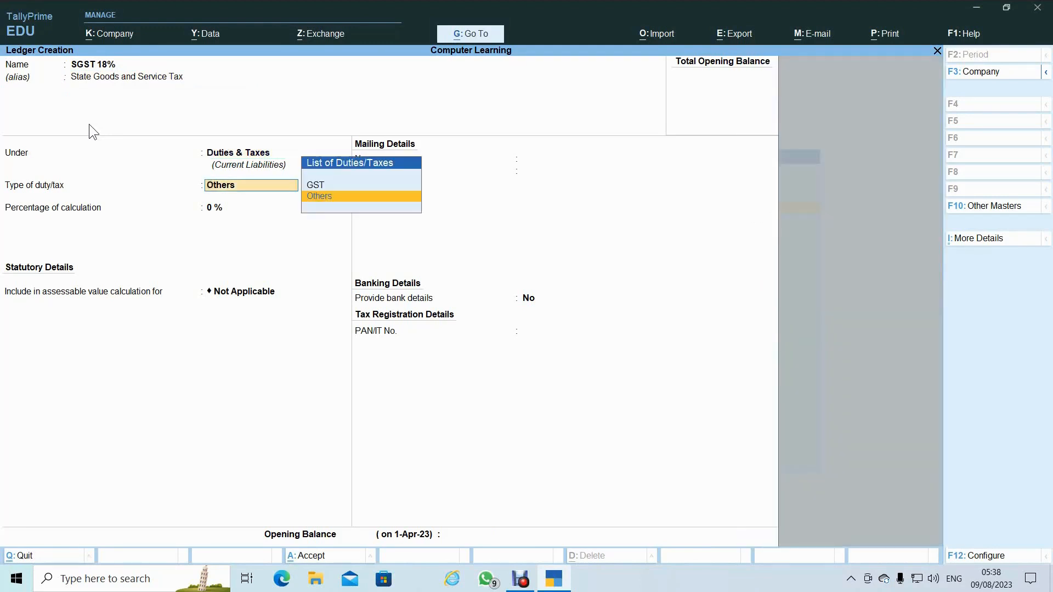
key("Up")
key("Return")
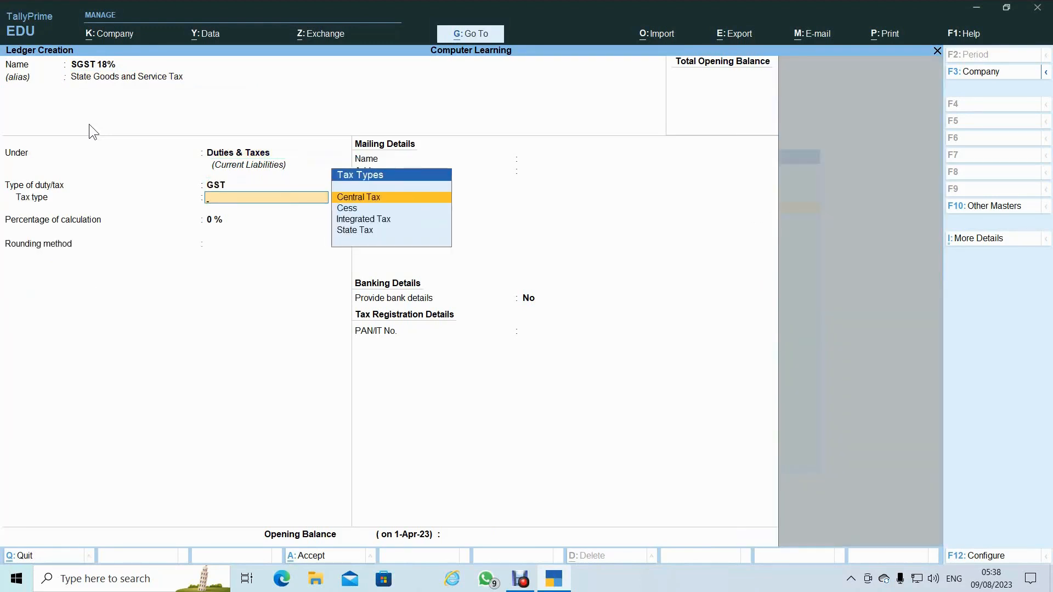
key("Down")
key("Down")
key("Down")
key("Return")
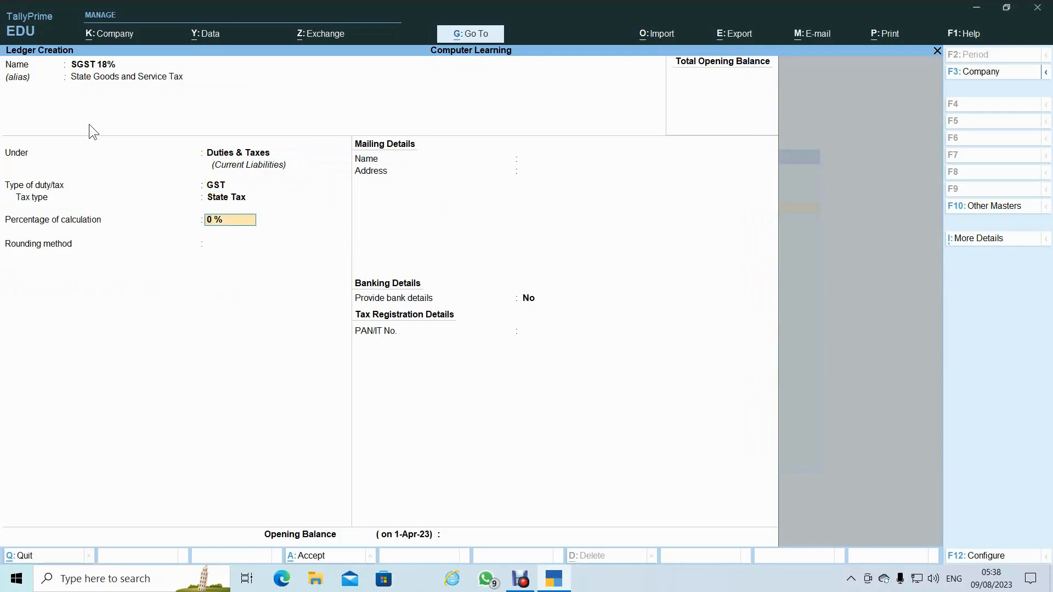
key("Return")
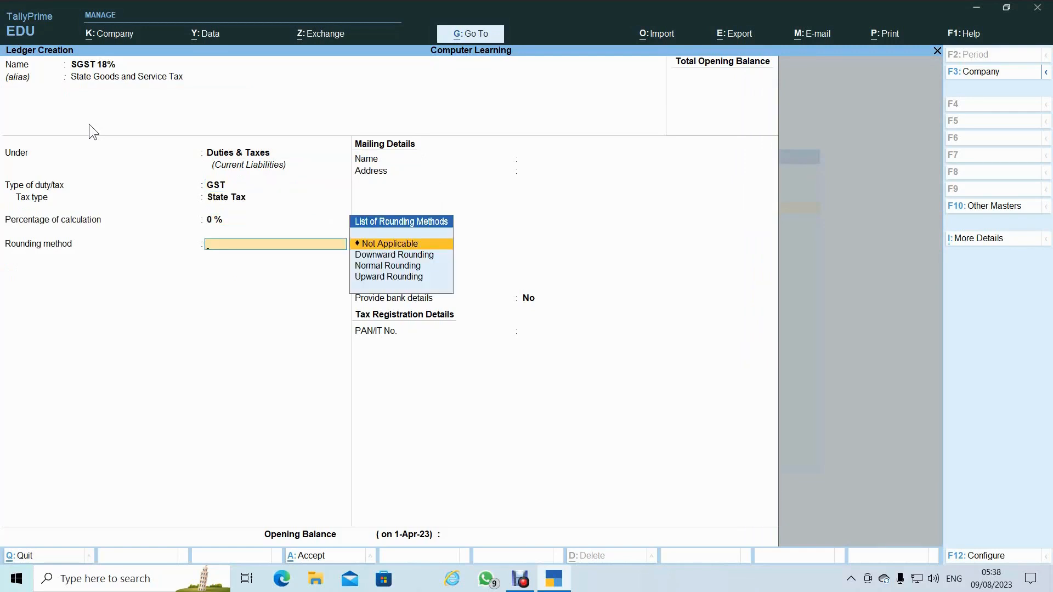
key("Return")
key("Return")
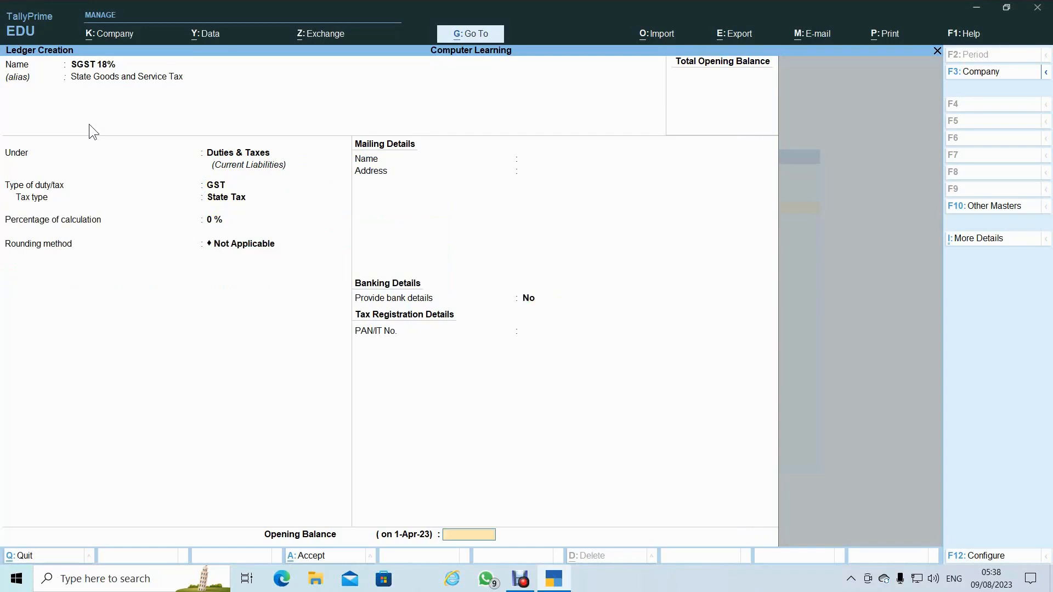
key("Return")
key("Return")
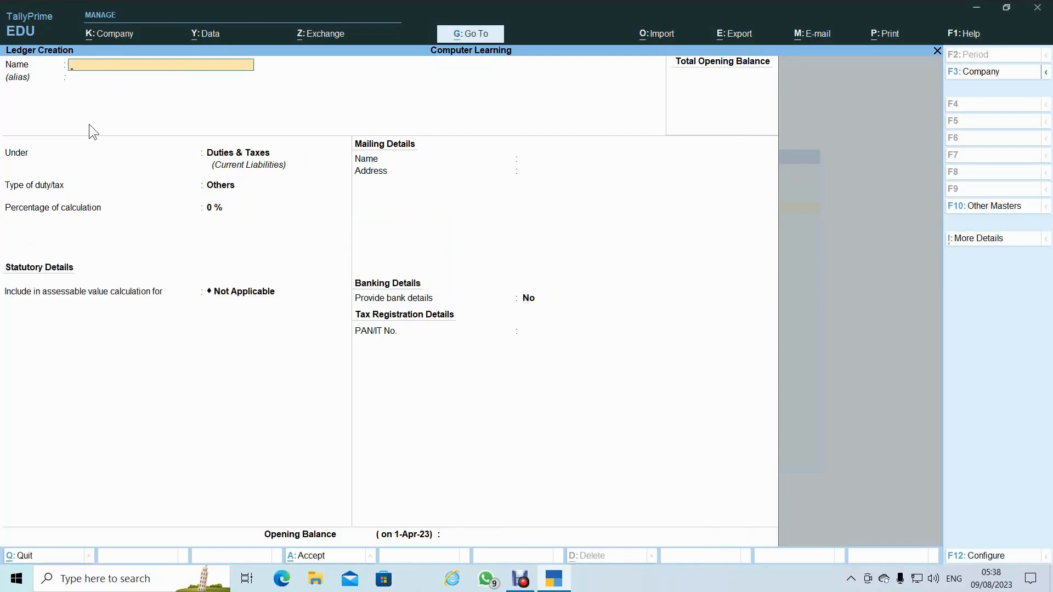
- Name the ledger IGST 18% with alias Inter State Goods and Service Tax
type("IGST 18%")
key("Return")
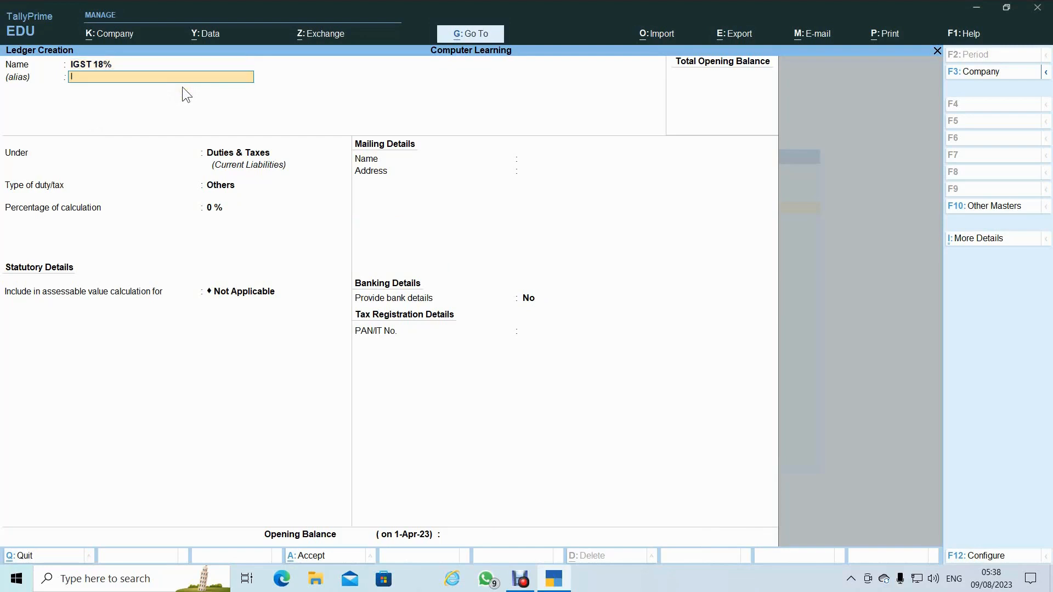
type("Inter State")
type("Goods and Service Tax")
key("Return")
- Set it under Duties & Taxes as GST Integrated Tax, 0%, rounding Not Applicable, and finish the form
key("Return")
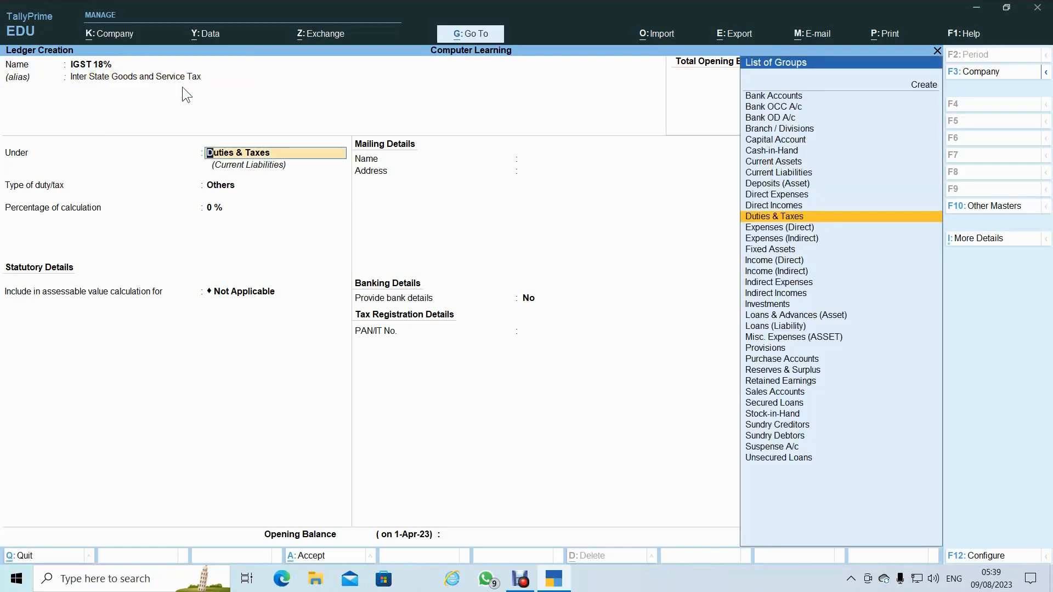
key("Return")
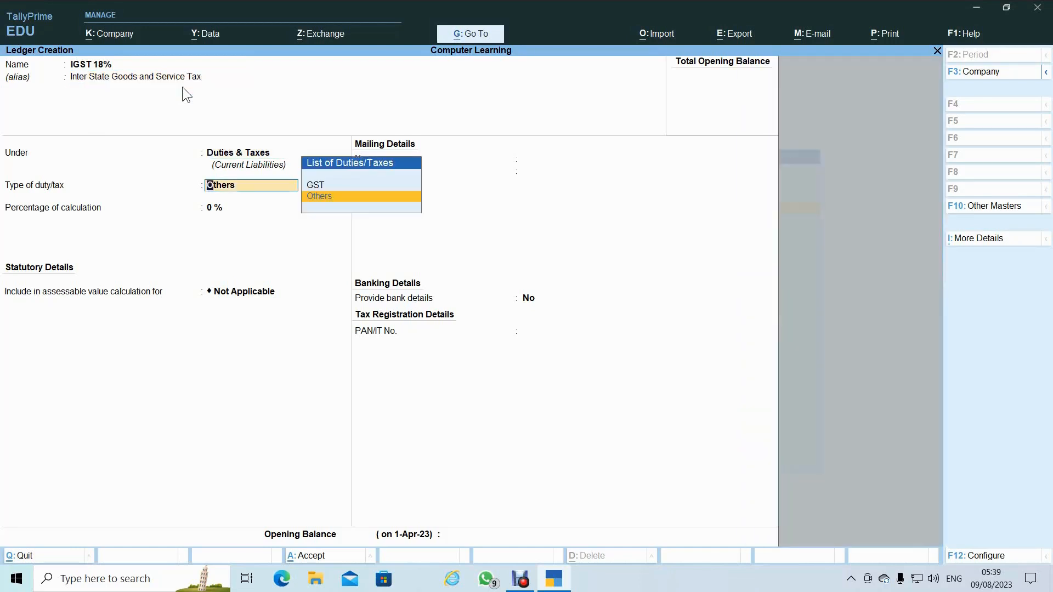
key("Up")
key("Return")
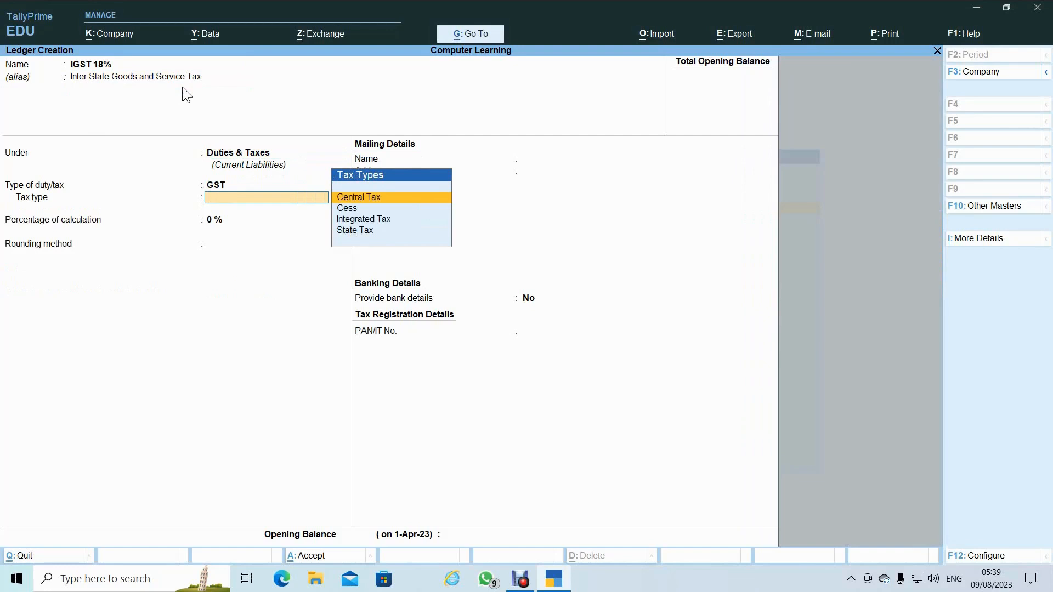
key("Down")
key("Down")
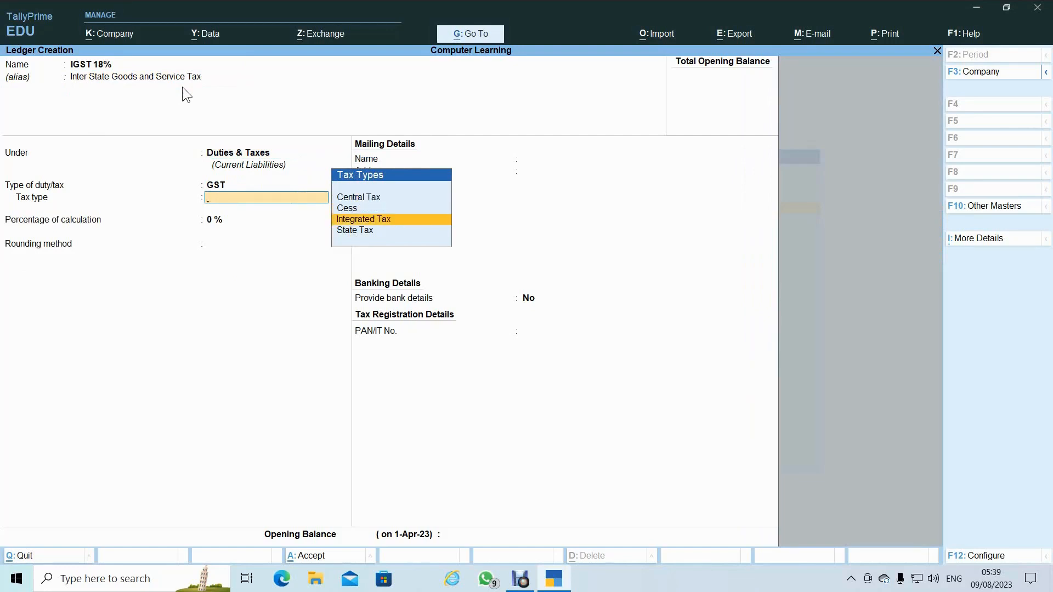
key("Up")
key("Up")
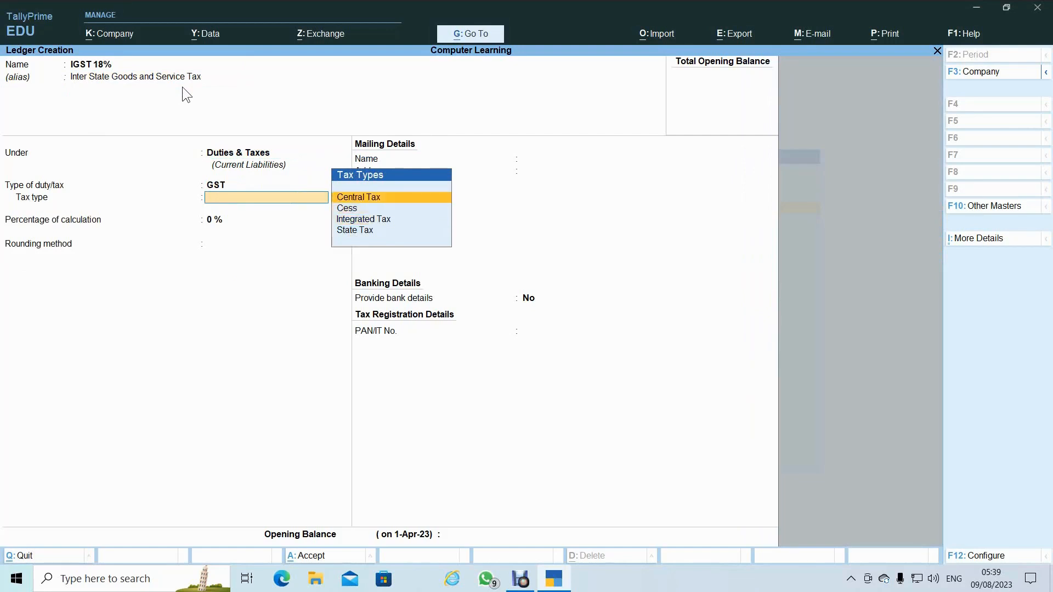
key("Down")
key("Down")
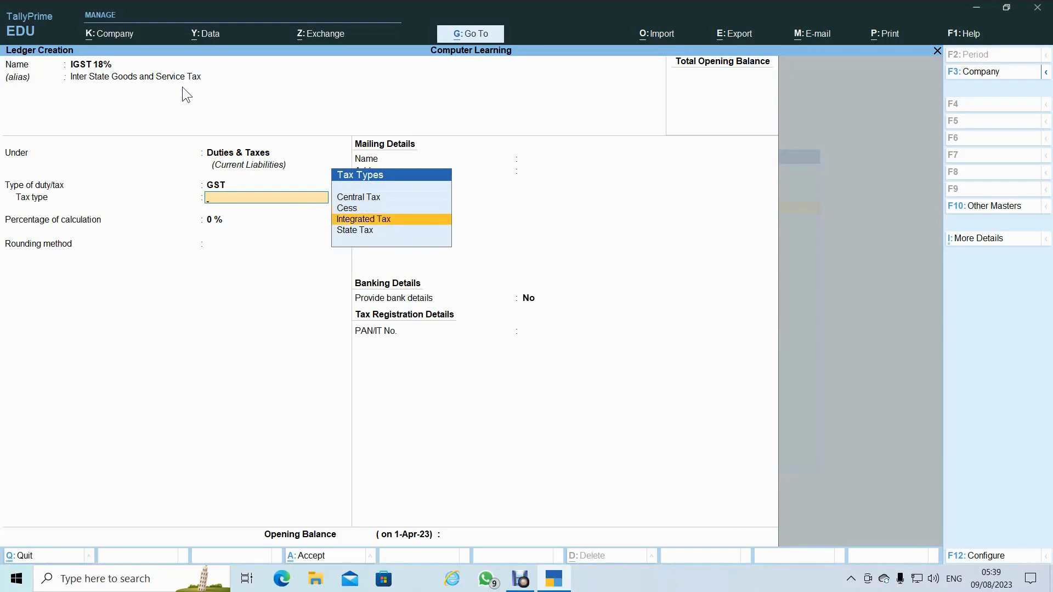
key("Down")
key("Up")
key("Return")
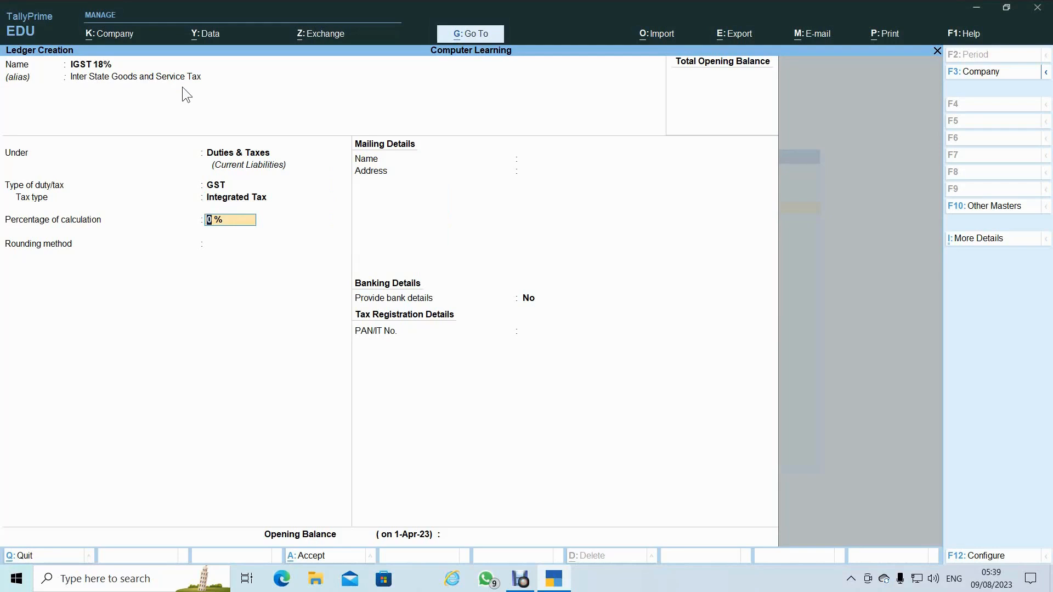
key("Return")
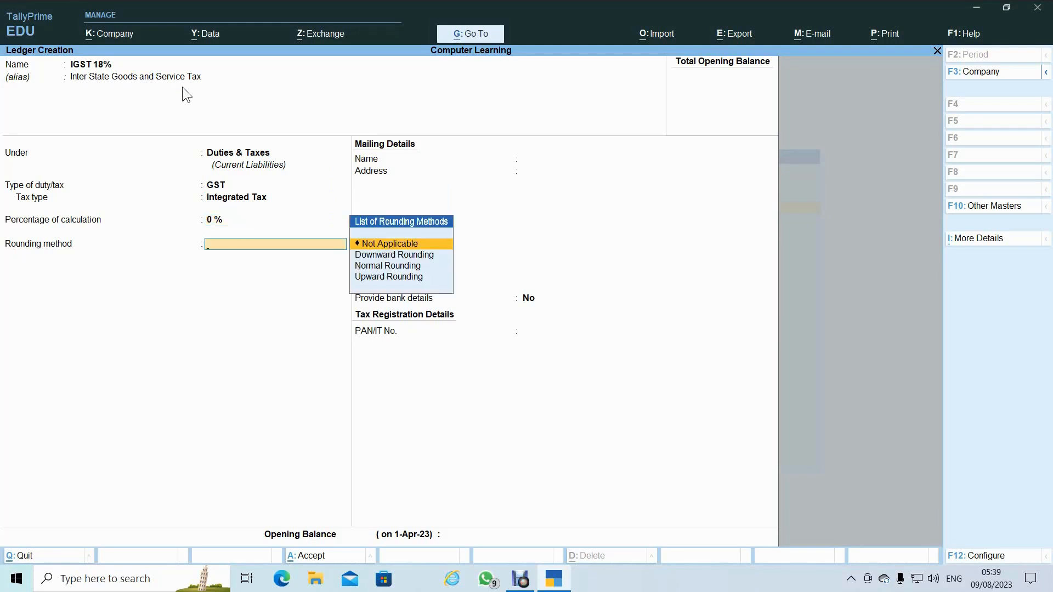
key("Return")
key("Return")
key("Return")
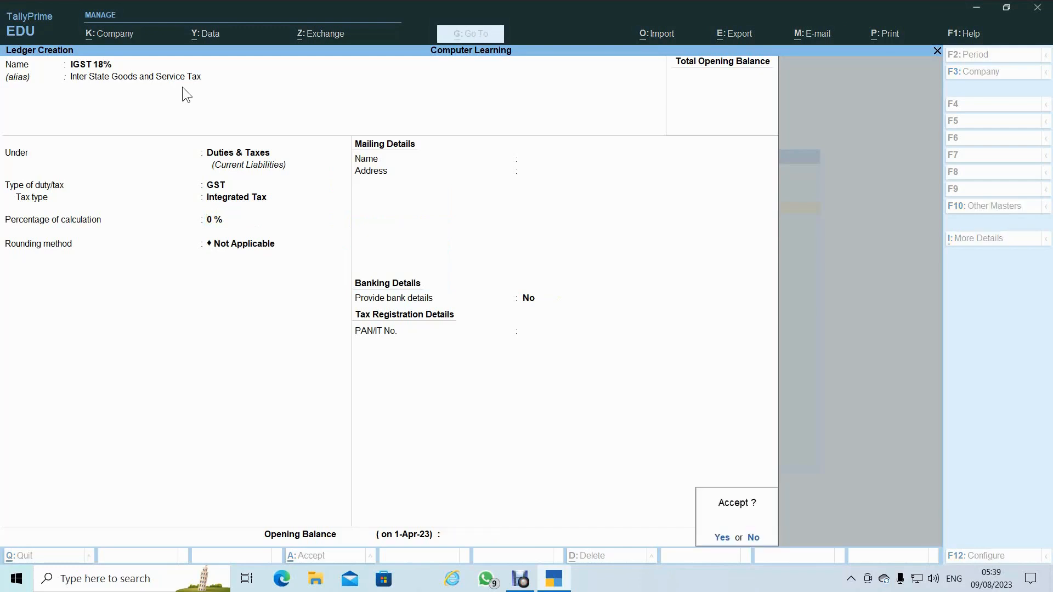
key("Return")
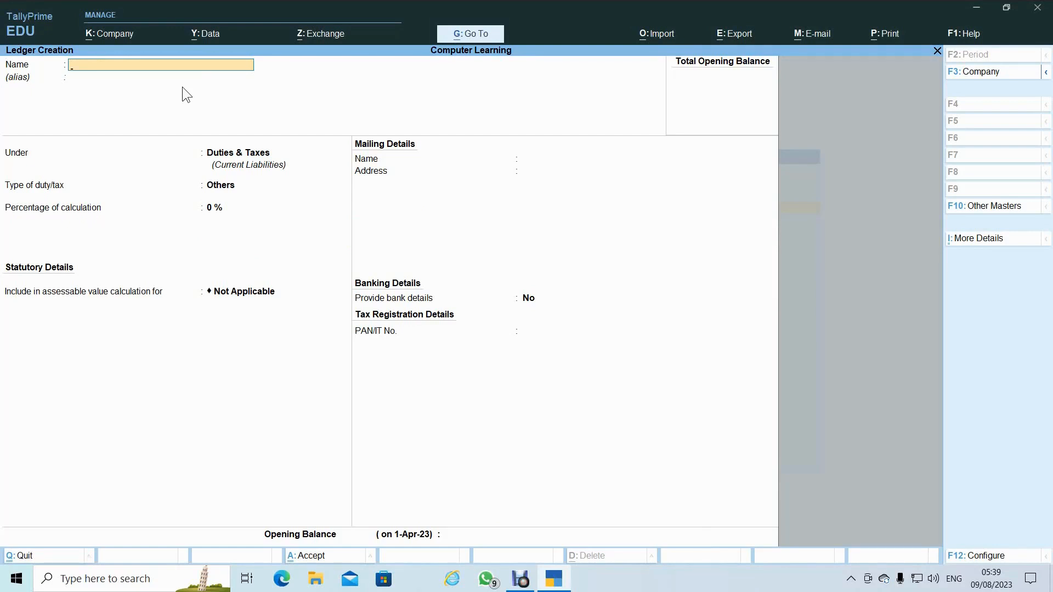
- Start a new ledger named HDFC Bank and begin choosing its group
type("HDFC Bank")
key("Return")
type("B")
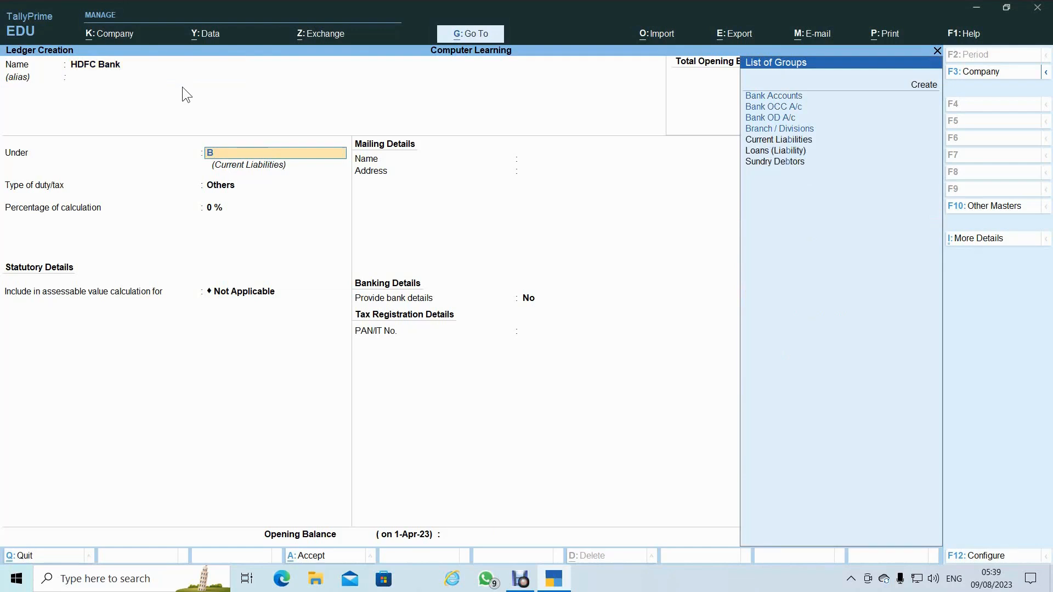
- Put HDFC Bank under Bank Accounts, entering its account number, IFS code, no SWIFT code, branch Indore
key("Down")
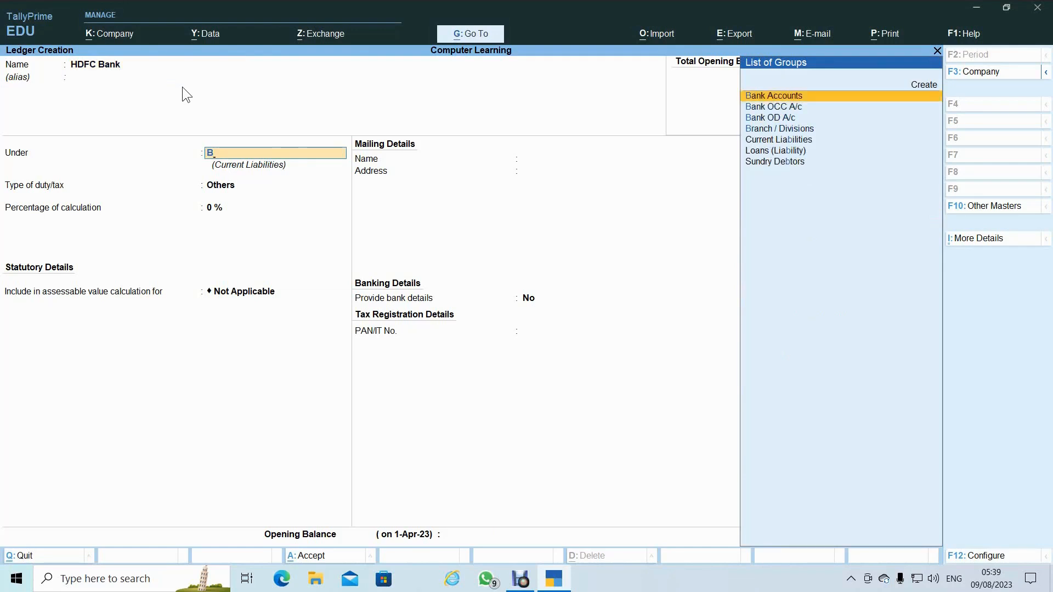
key("Return")
key("Return")
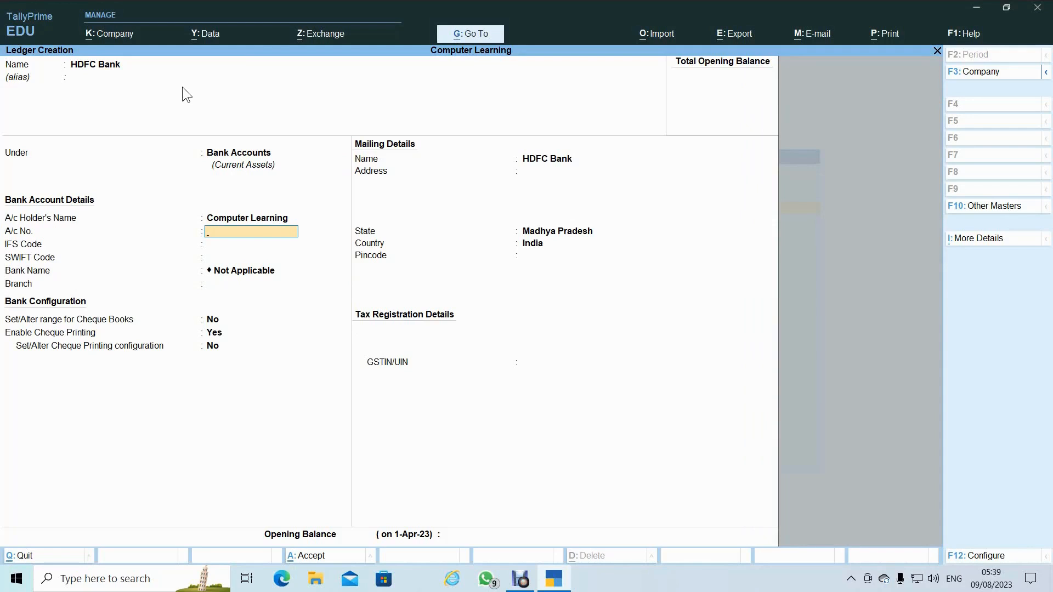
key("Return")
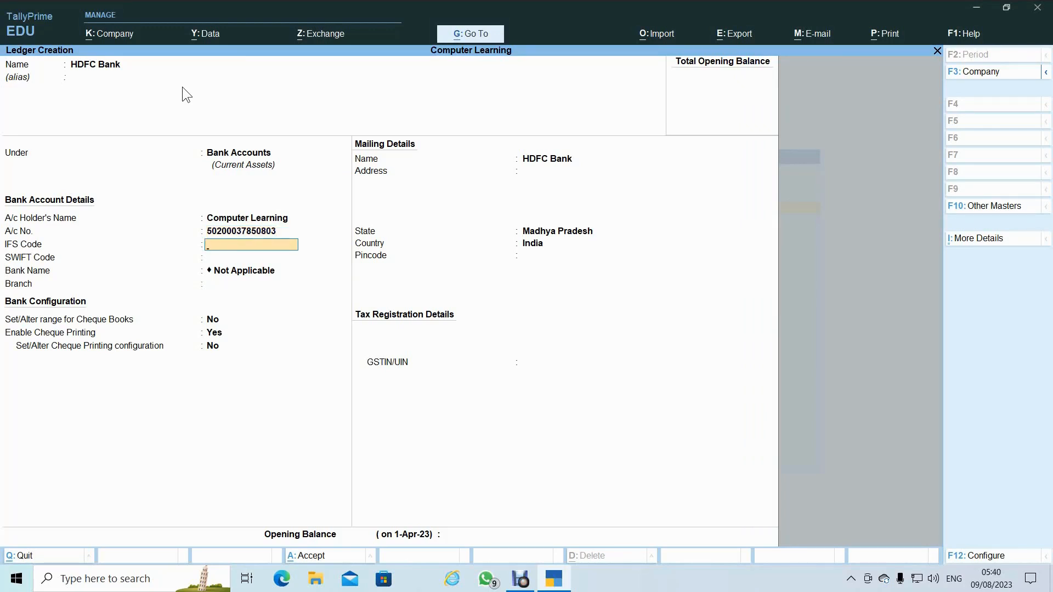
type("HDFC000475")
key("Return")
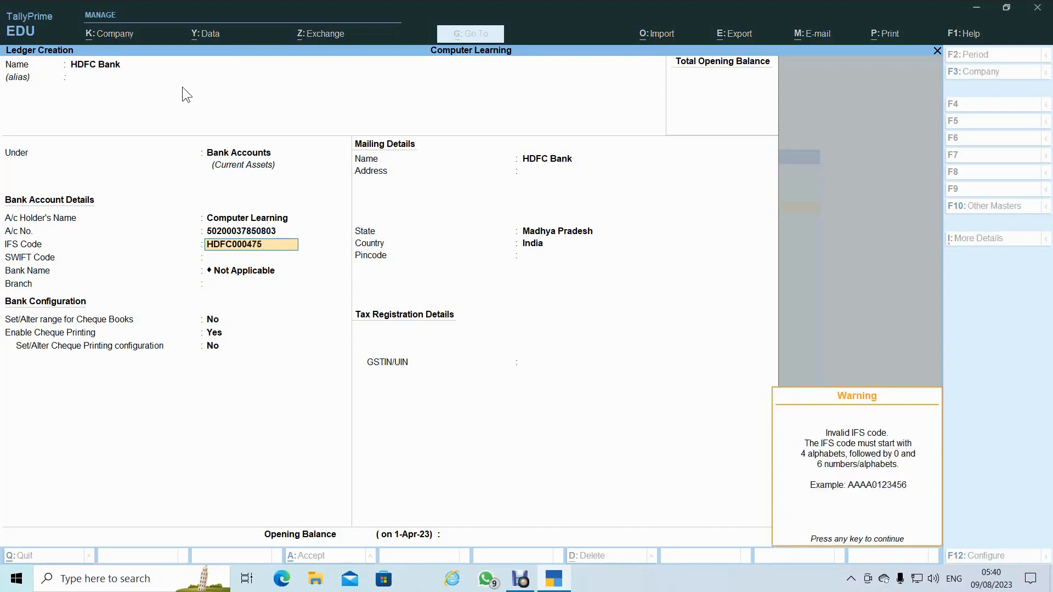
key("Return")
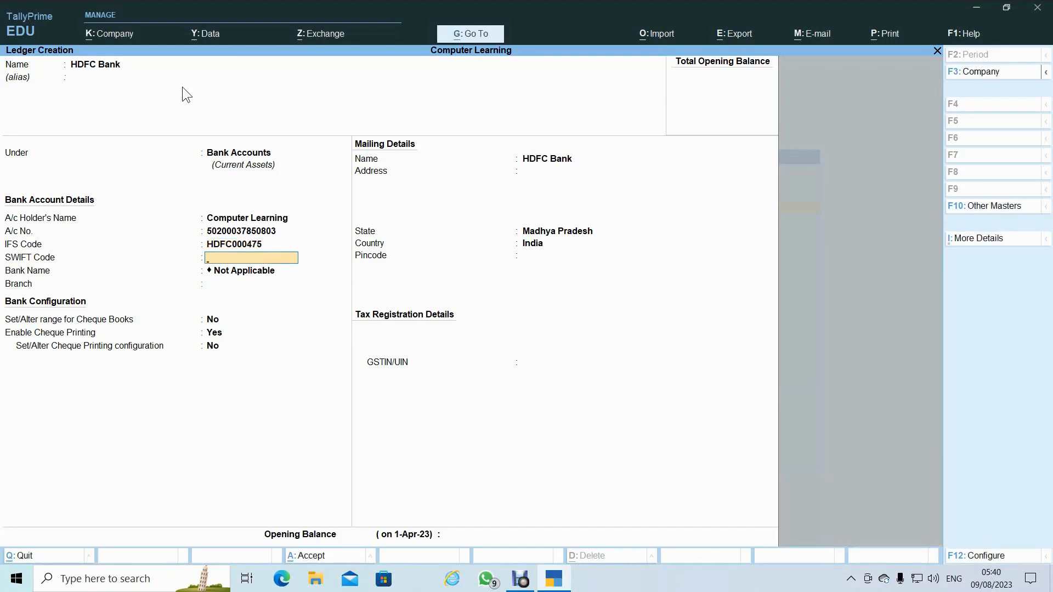
key("Return")
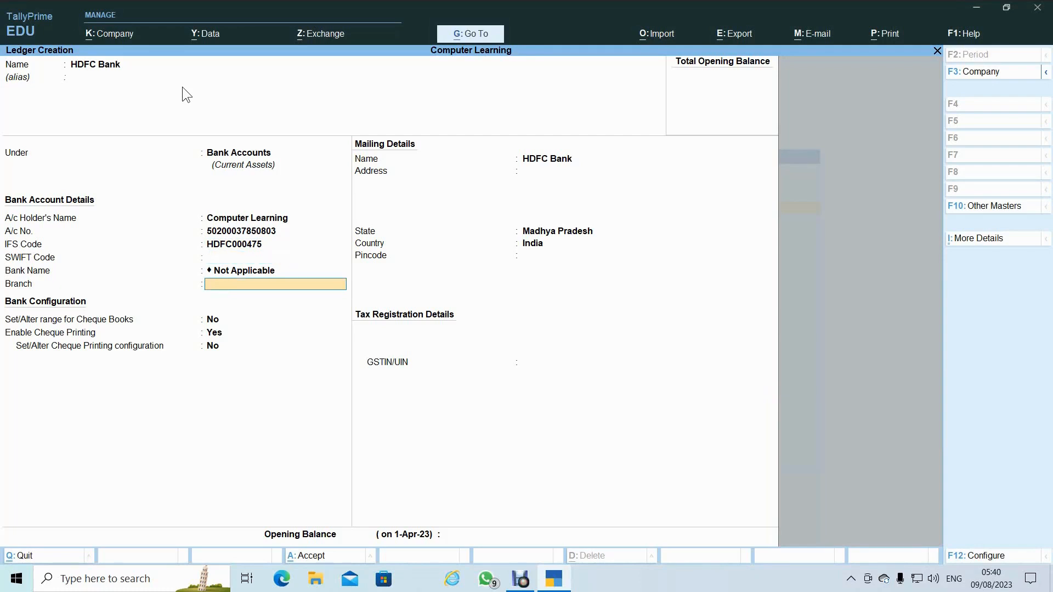
type("Indore")
key("Return")
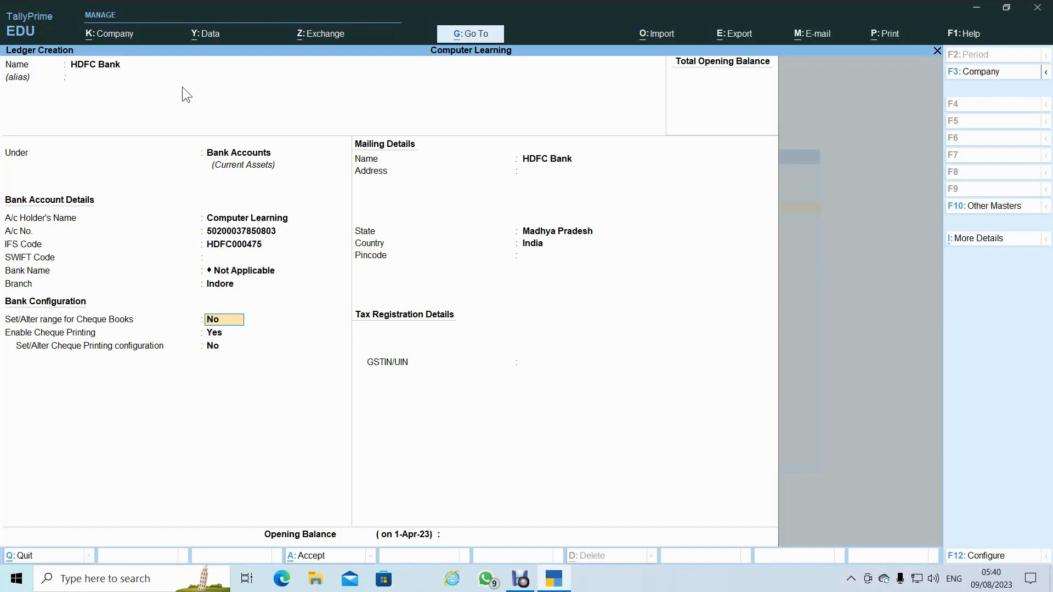
- Enable cheque ranges and record cheque book 'Hdfc Bank' numbered 000001 to 000050 (50 cheques)
type("y")
key("Return")
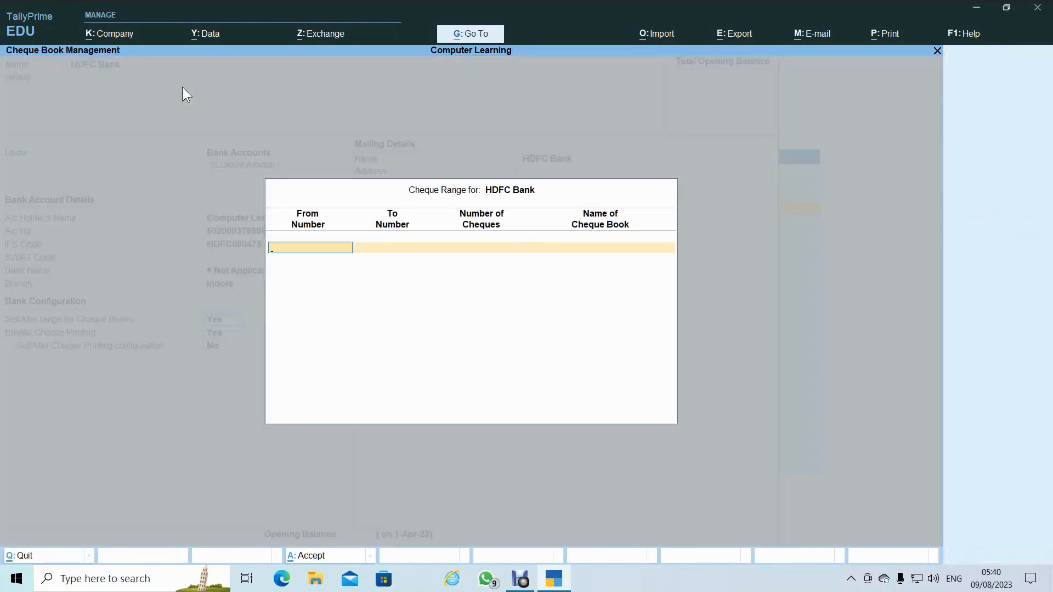
type("000001")
key("Return")
type("0")
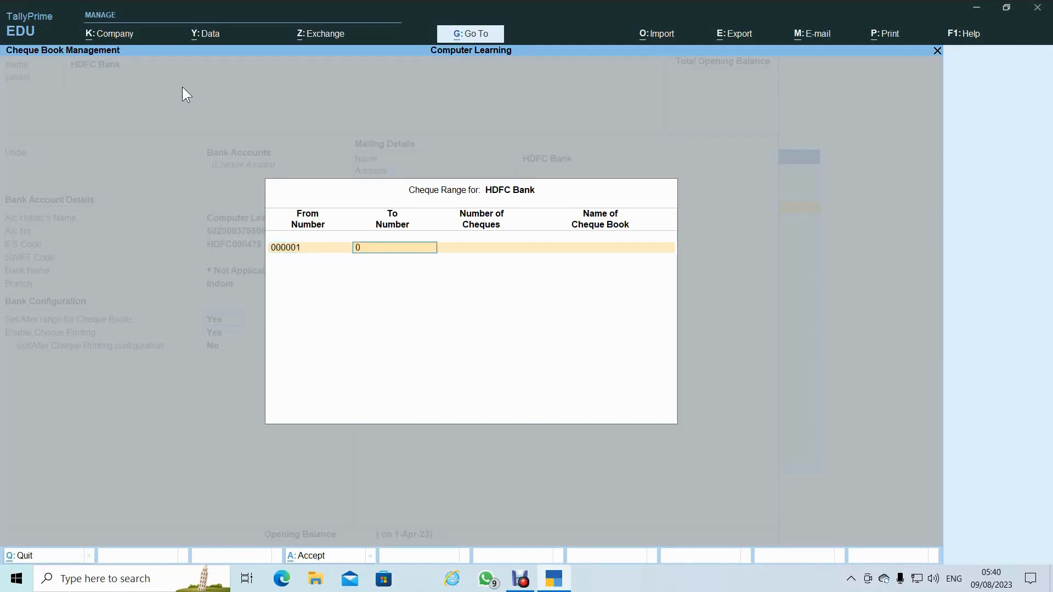
type("00049")
key("Return")
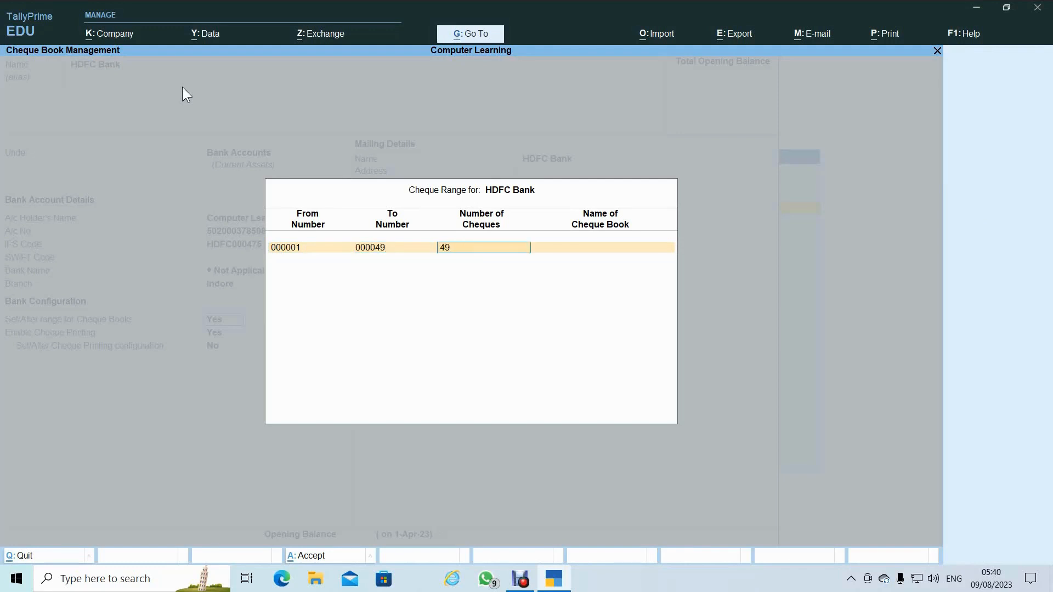
key("BackSpace")
type("0")
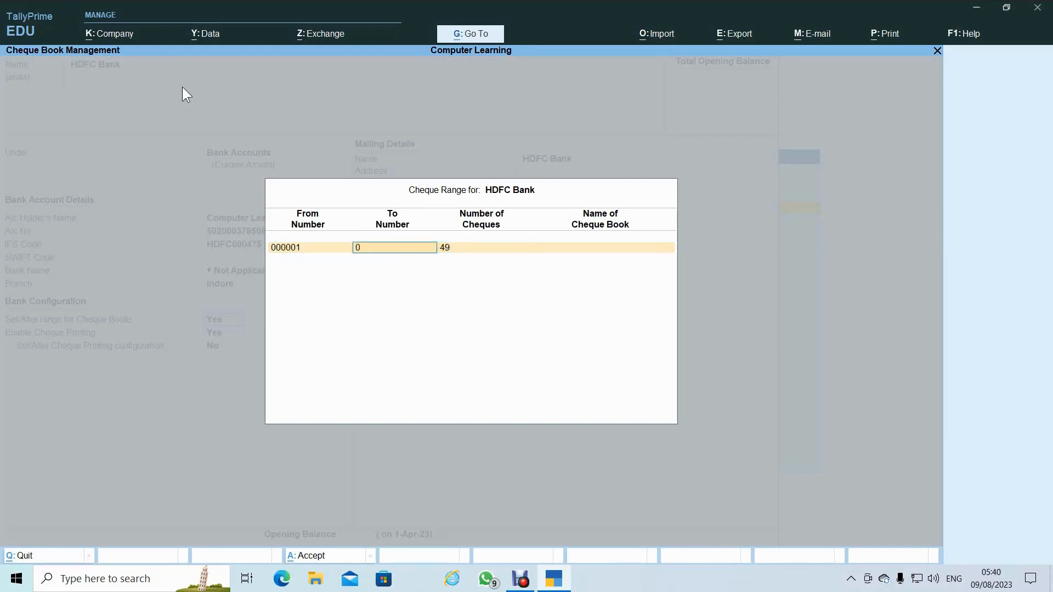
type("000")
type("50")
key("Return")
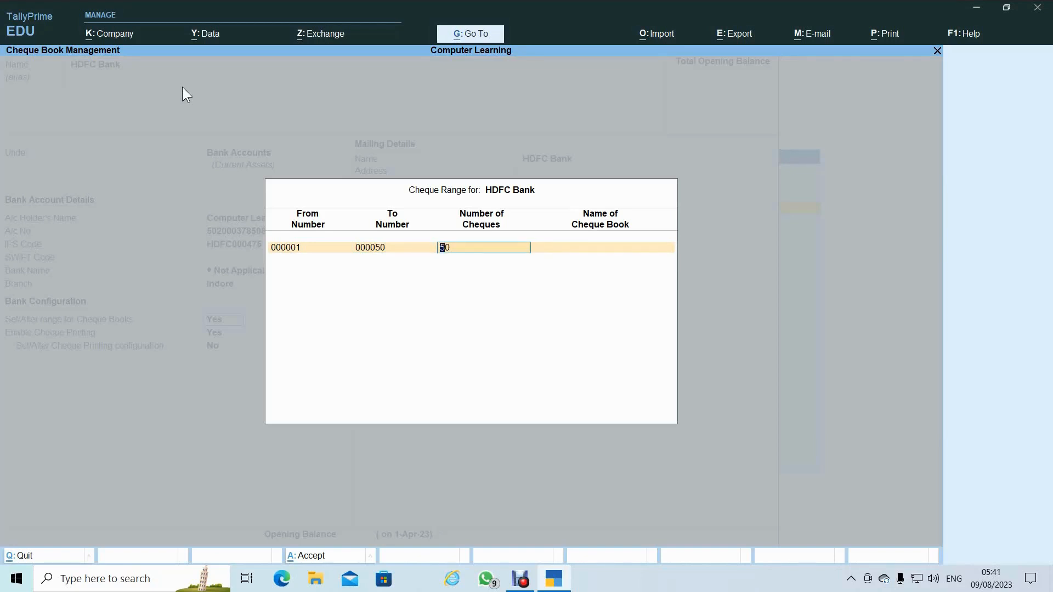
key("Return")
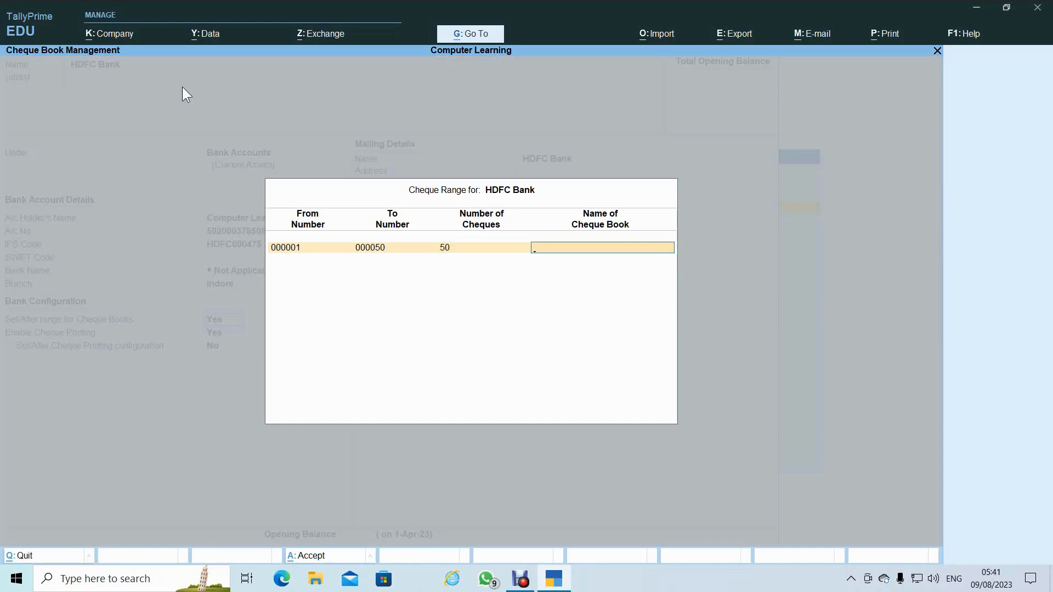
type("Hdfc Bank")
key("Return")
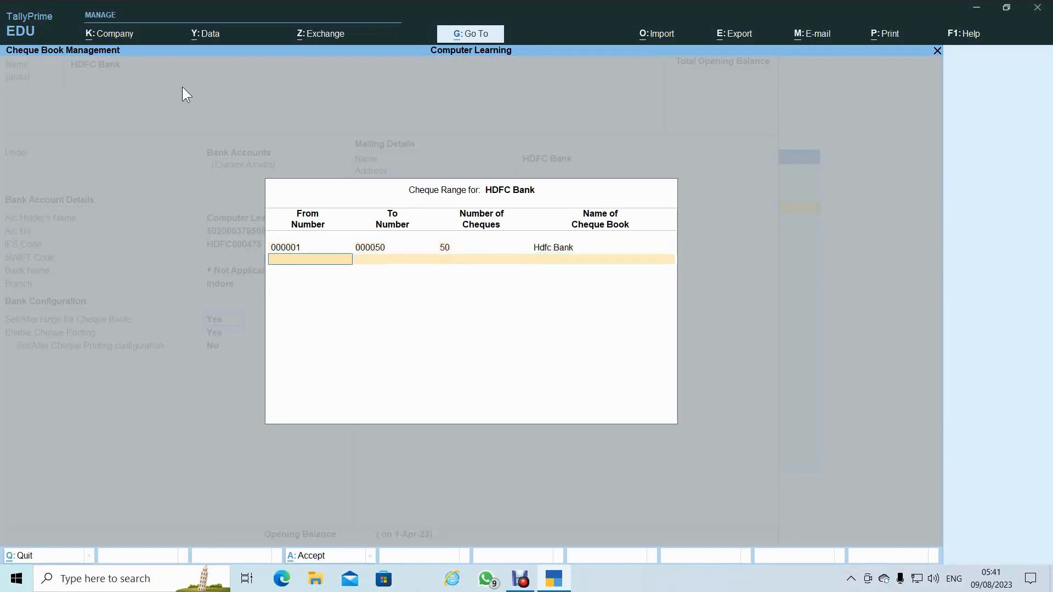
key("Return")
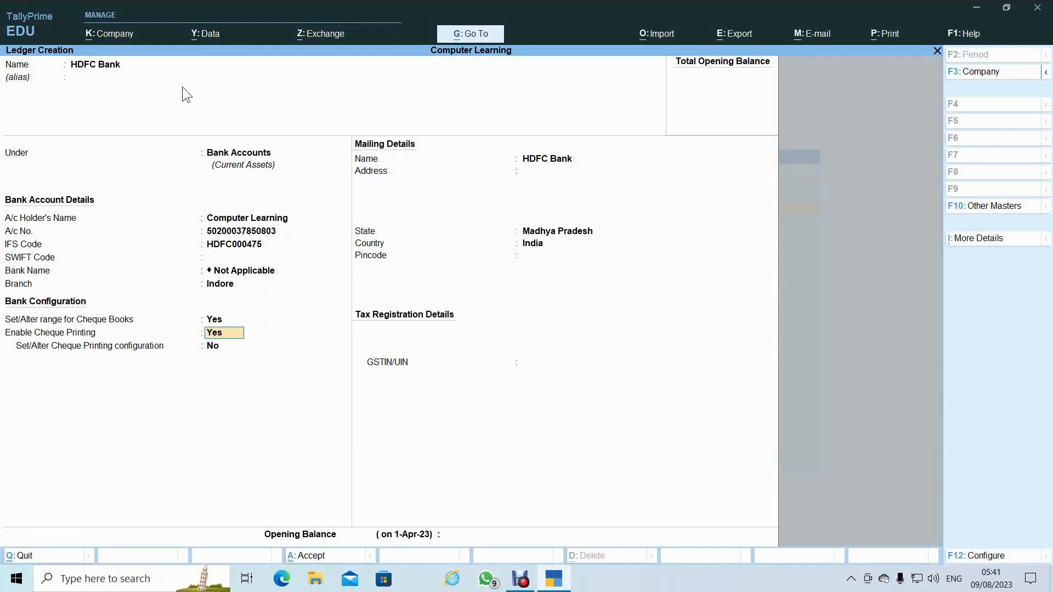
- Enter the HDFC Bank ledger's pincode and accept the ledger with Yes
key("Return")
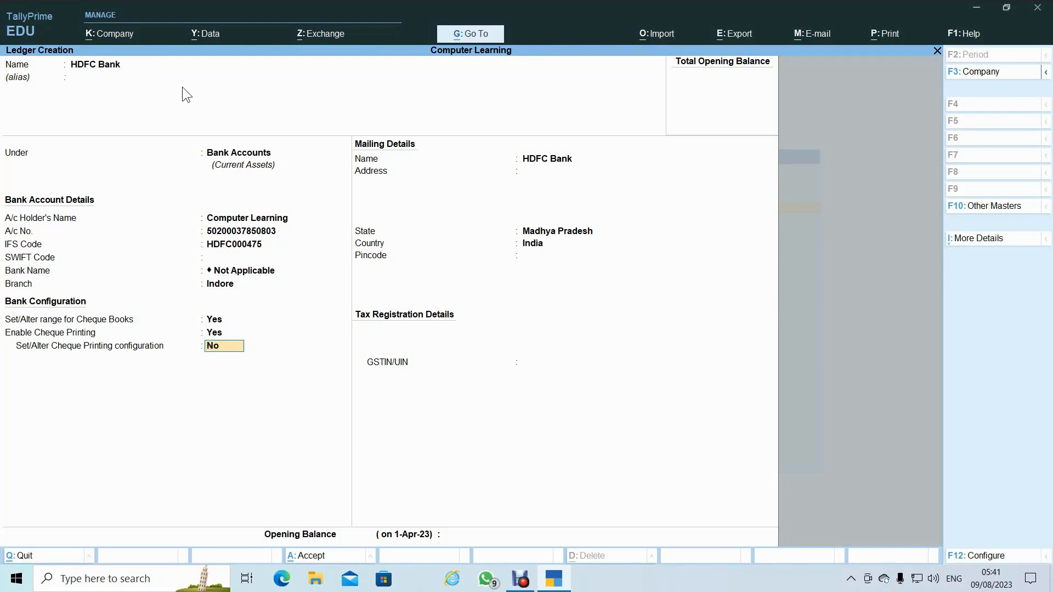
key("Return")
key("Return")
key("Return")
key("Return")
key("Return")
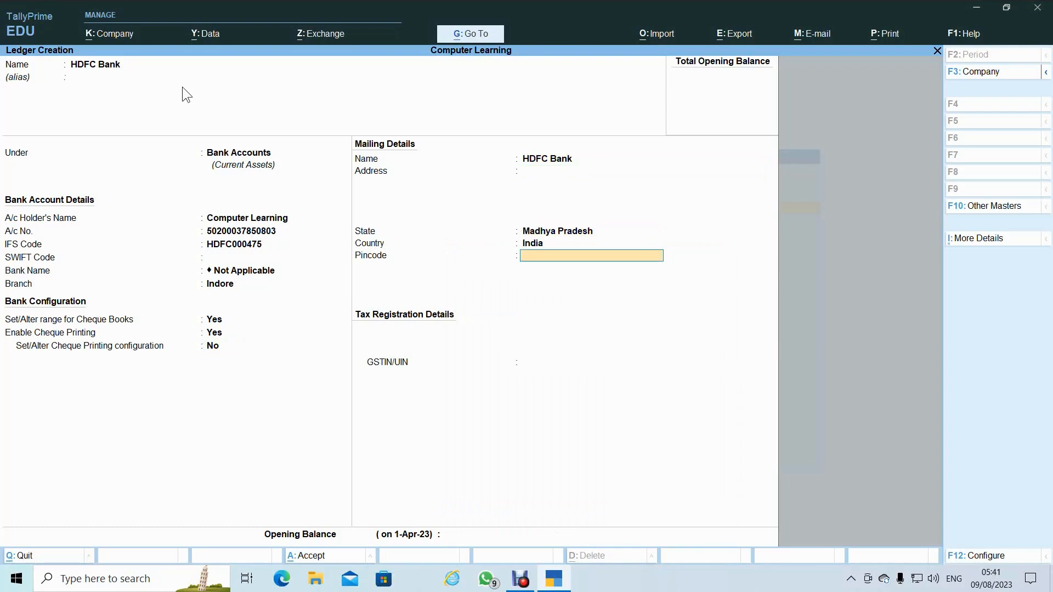
type("457001")
key("Return")
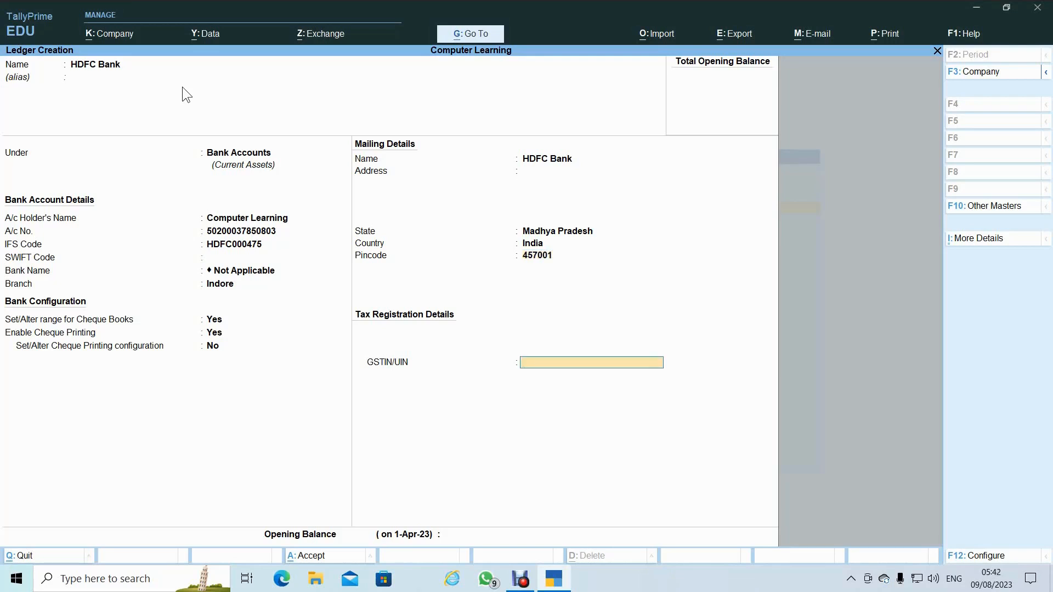
key("Return")
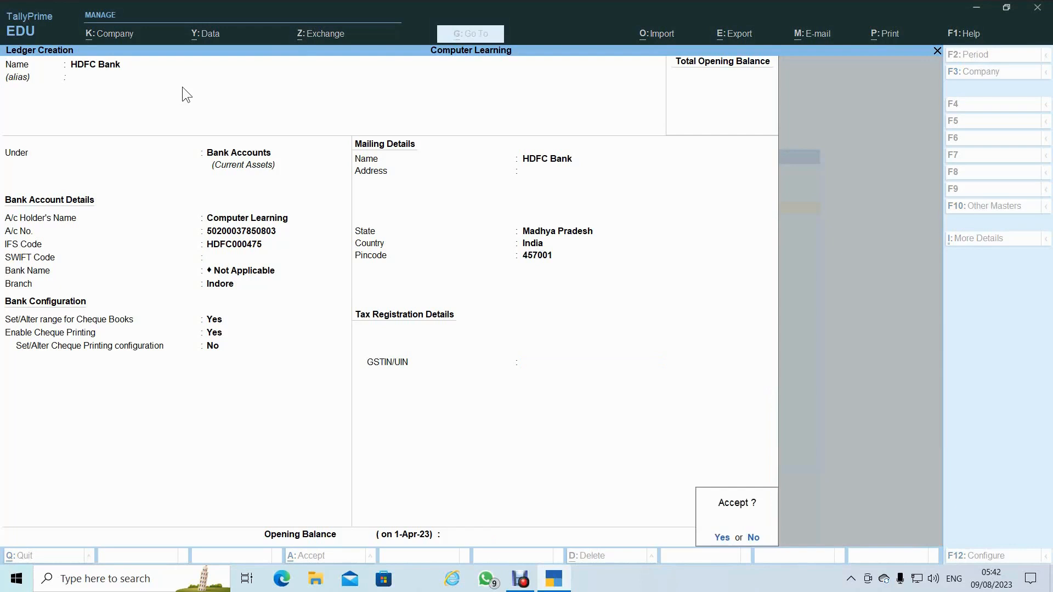
key("y")
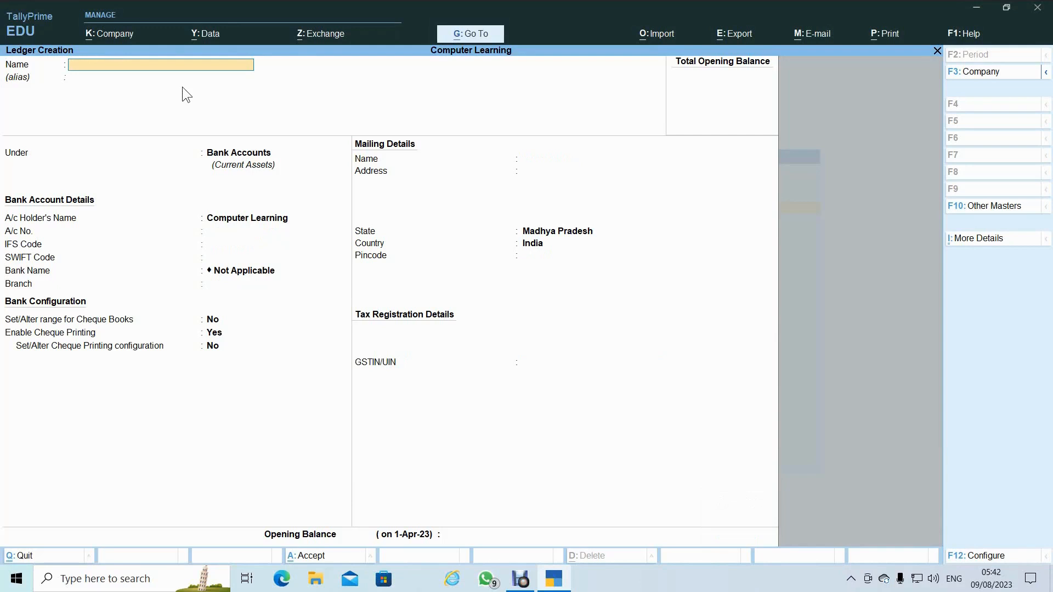
- Name a personal account ledger under Sundry Creditors, bill-by-bill on, no credit period, credit-day checks off
type("Mohan A/c")
key("Return")
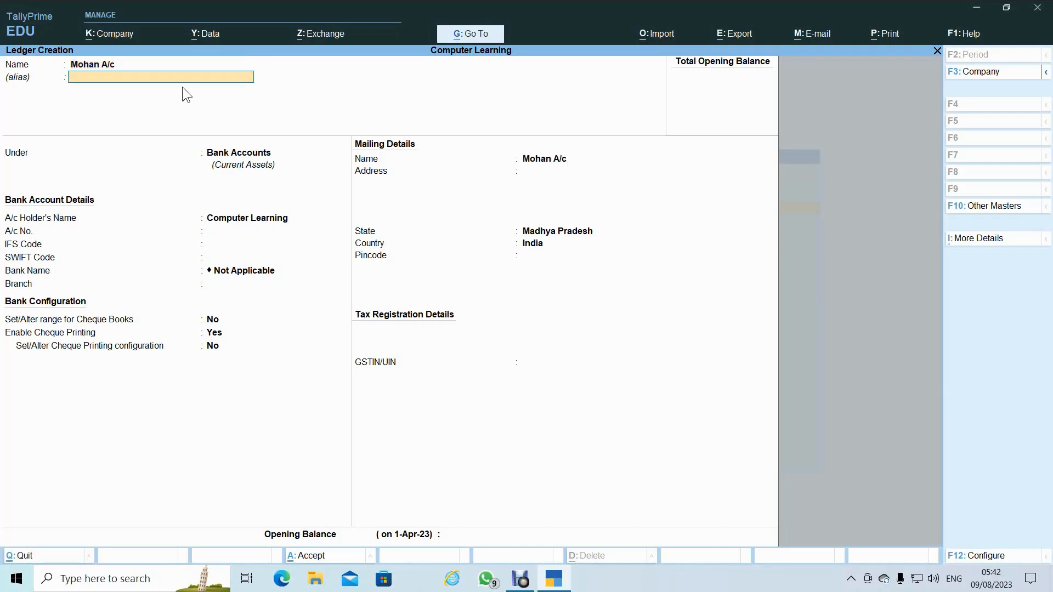
key("Return")
type("Su")
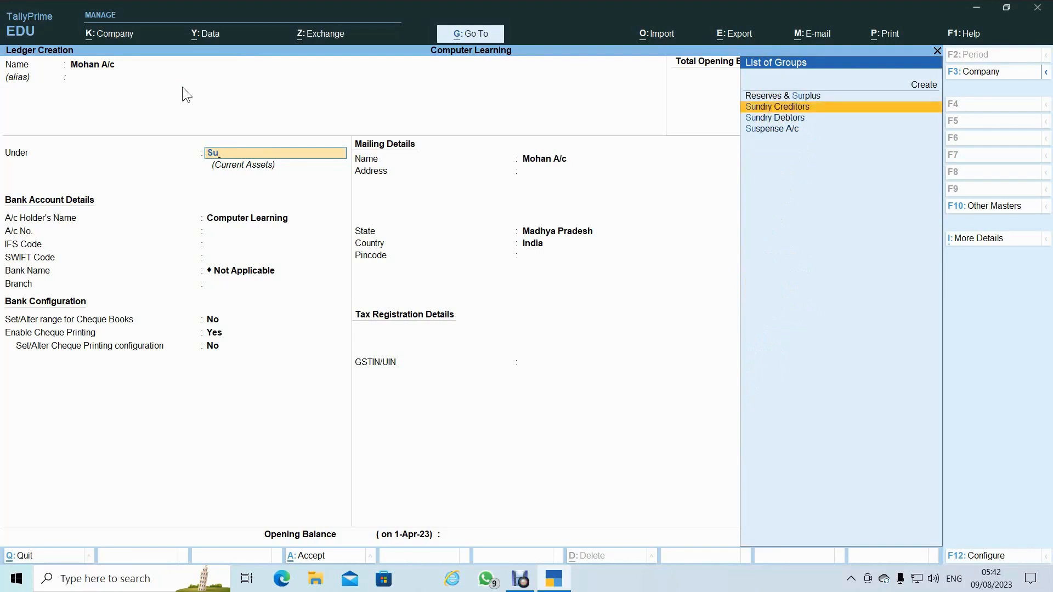
key("Return")
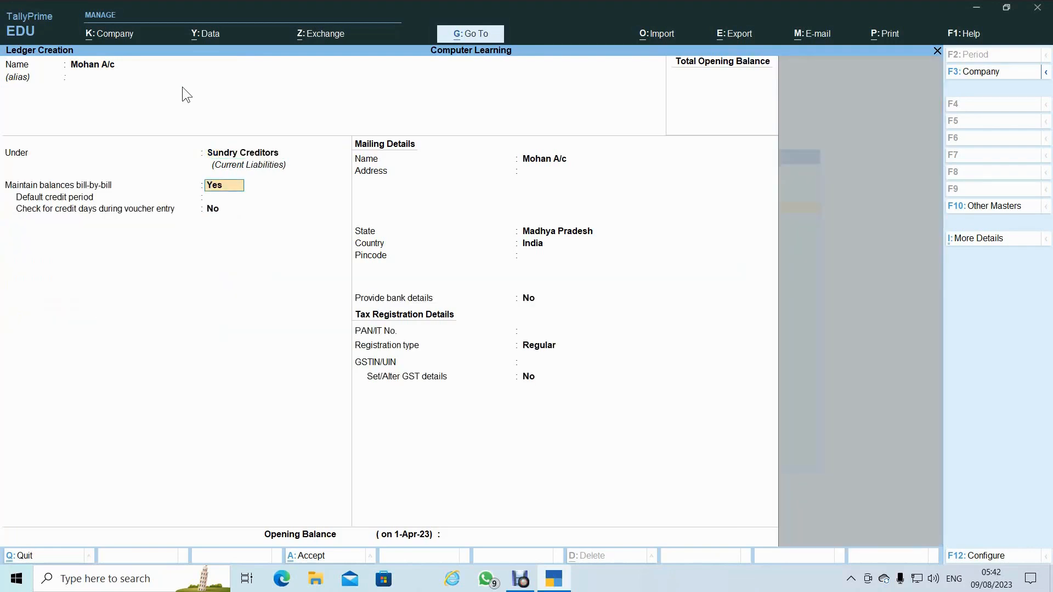
key("Return")
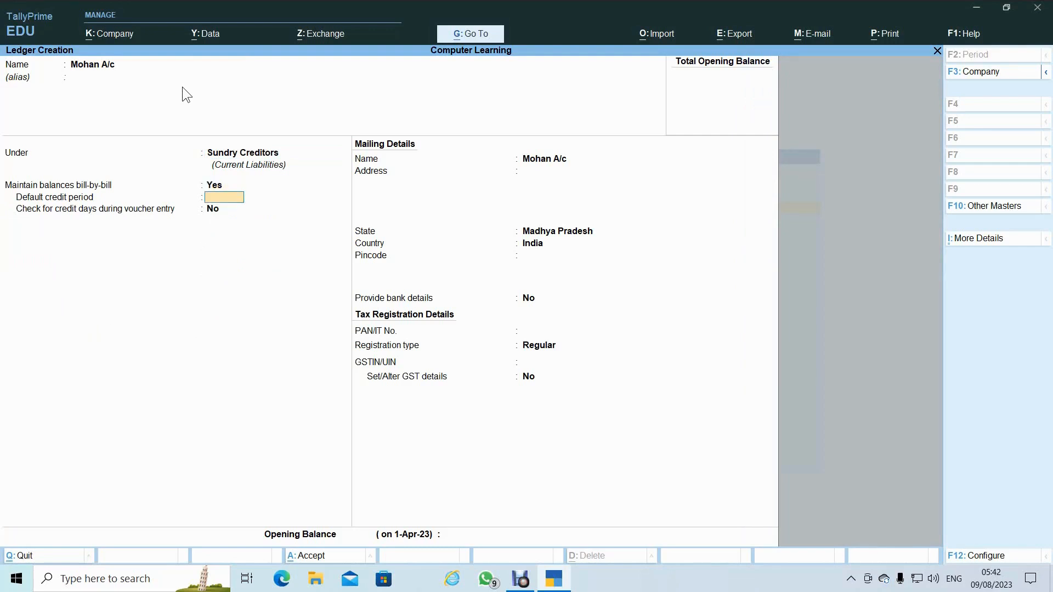
key("Return")
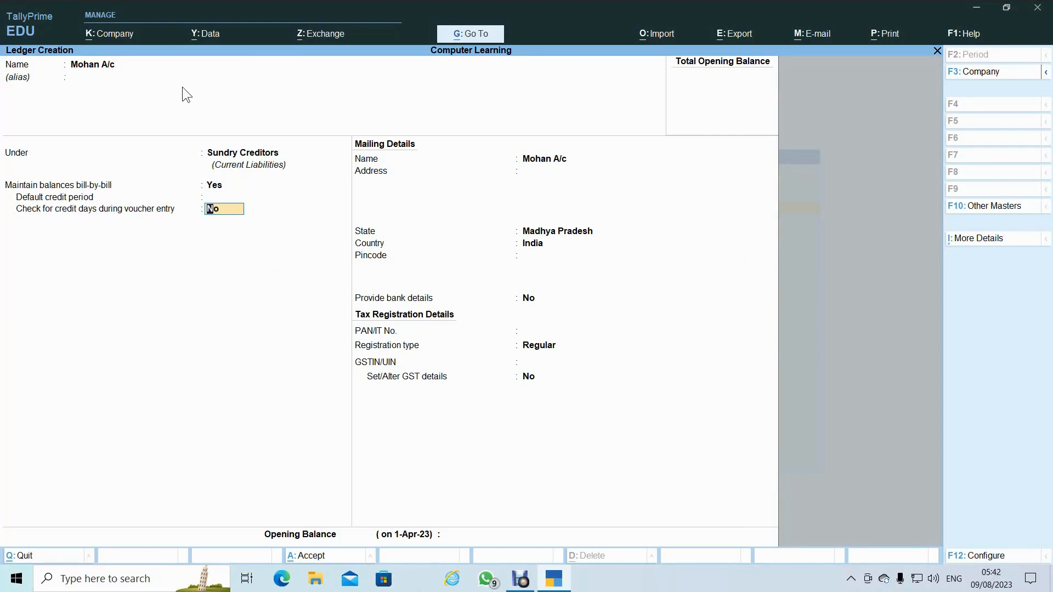
key("Return")
key("Return")
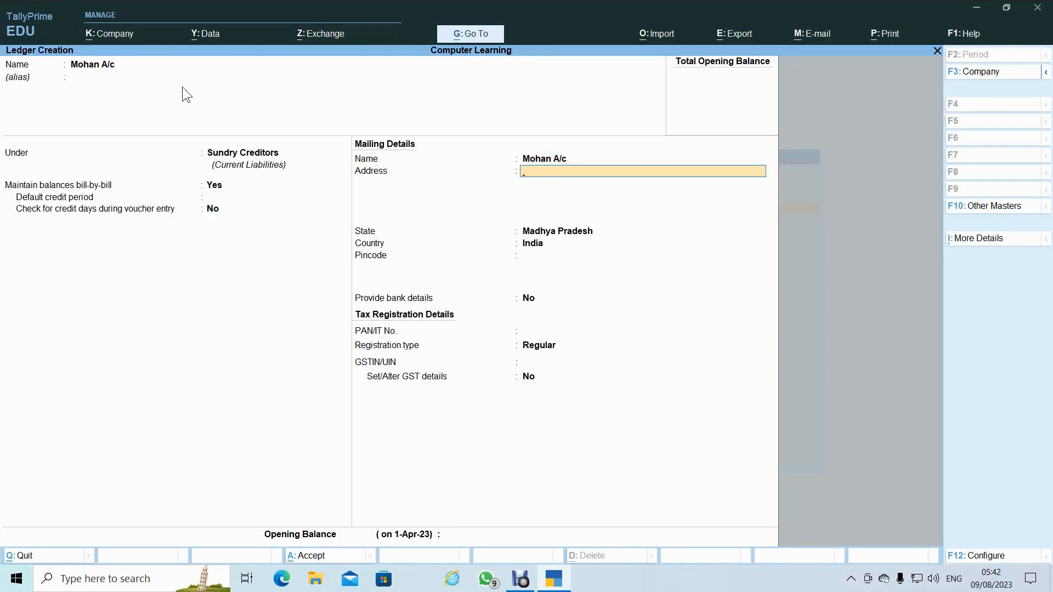
- Leave the address, bank details, PAN and GSTIN blank, then save the creditor ledger
key("Return")
key("Return")
key("Return")
key("Return")
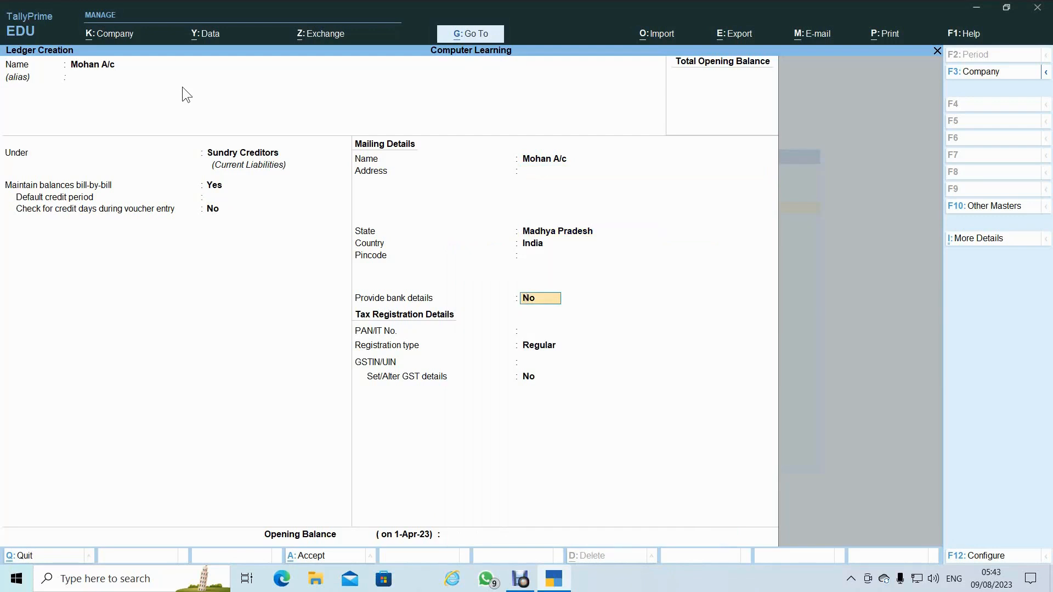
key("Return")
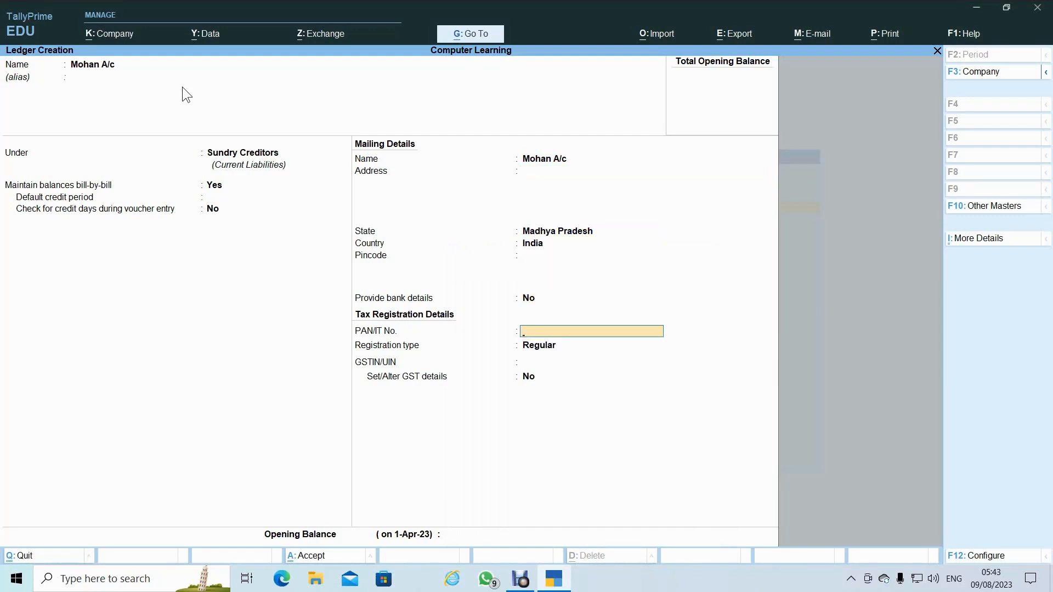
key("Return")
key("Return")
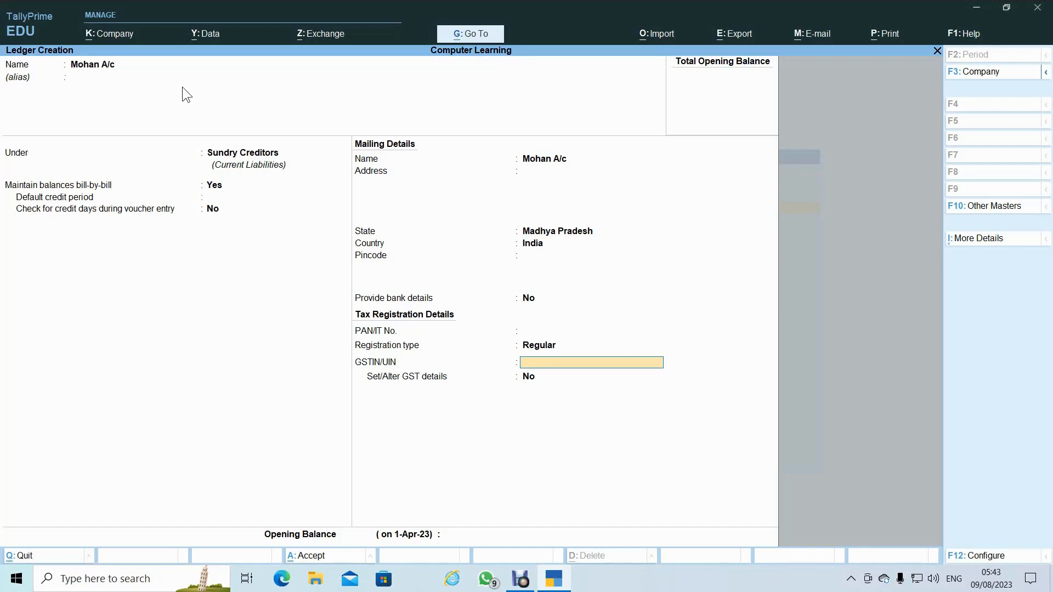
key("Return")
key("Return")
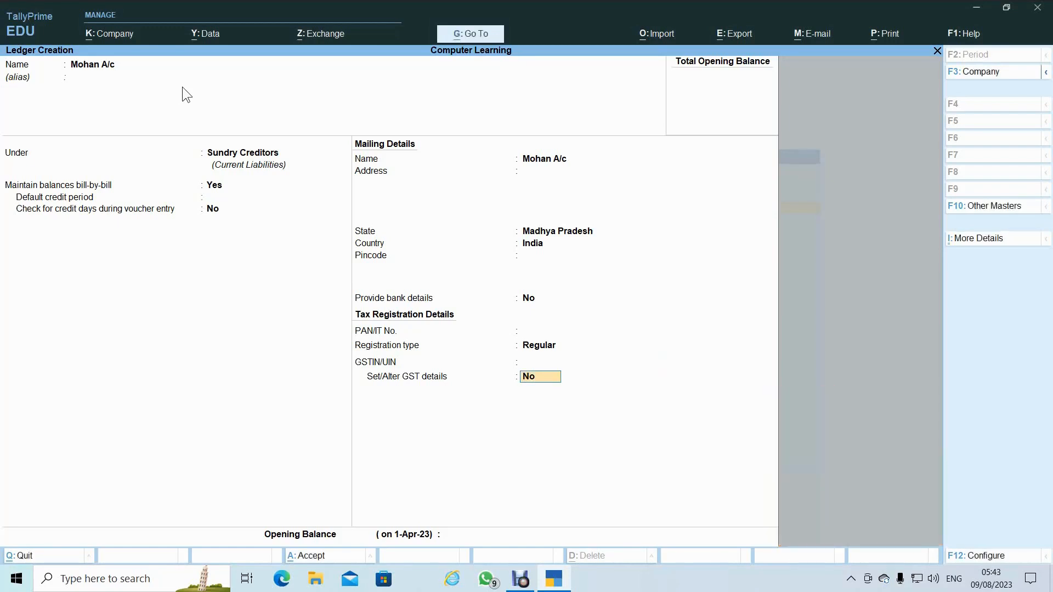
key("Return")
key("Return")
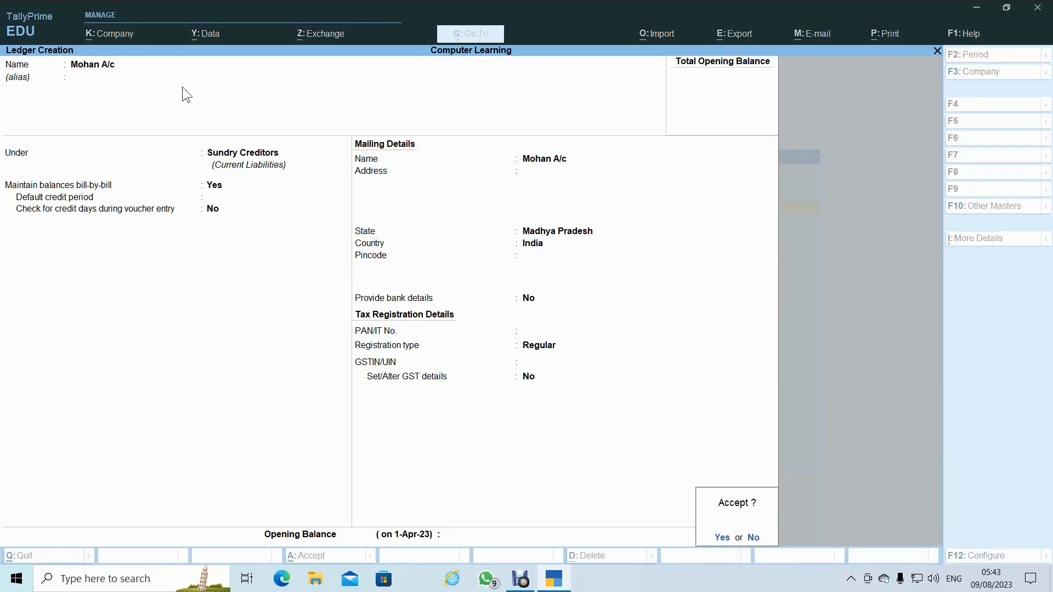
key("Return")
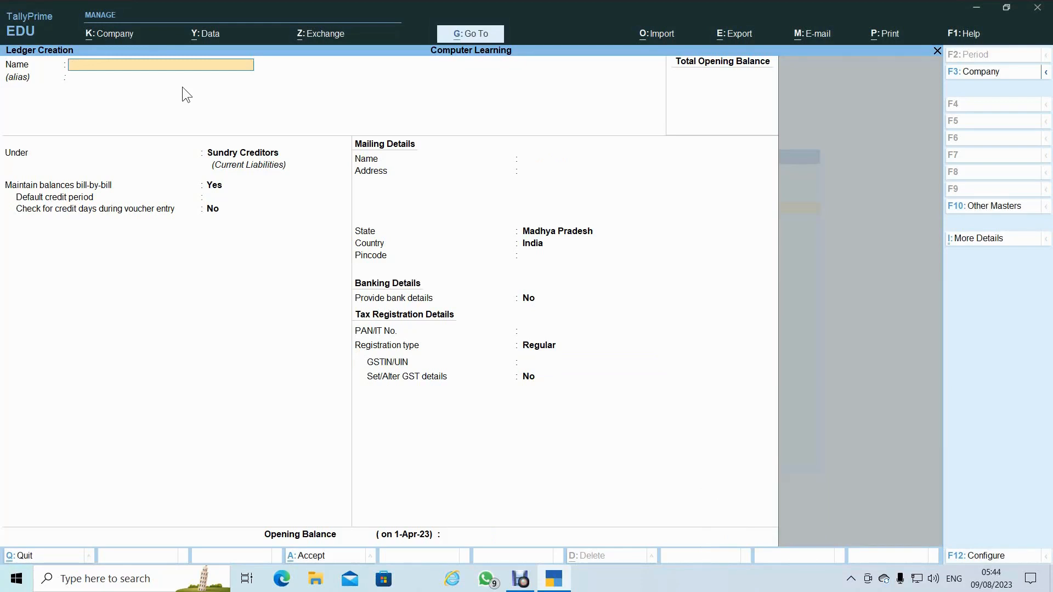
- Name the new ledger 'Deepak A/c' and place it under Sundry Debtors
type("Deepak A/c")
key("Return")
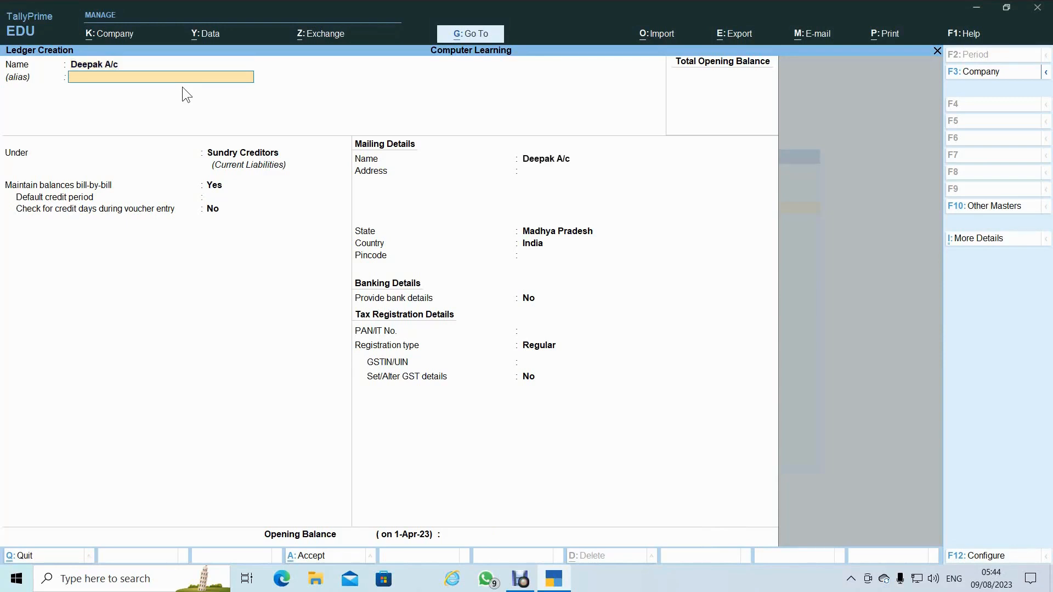
key("Return")
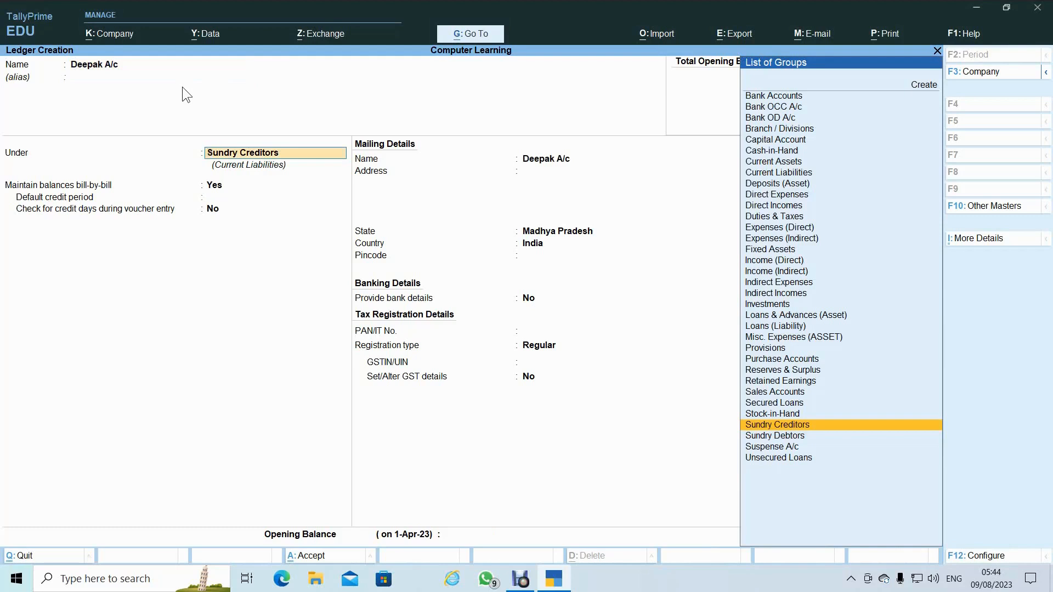
type("Su")
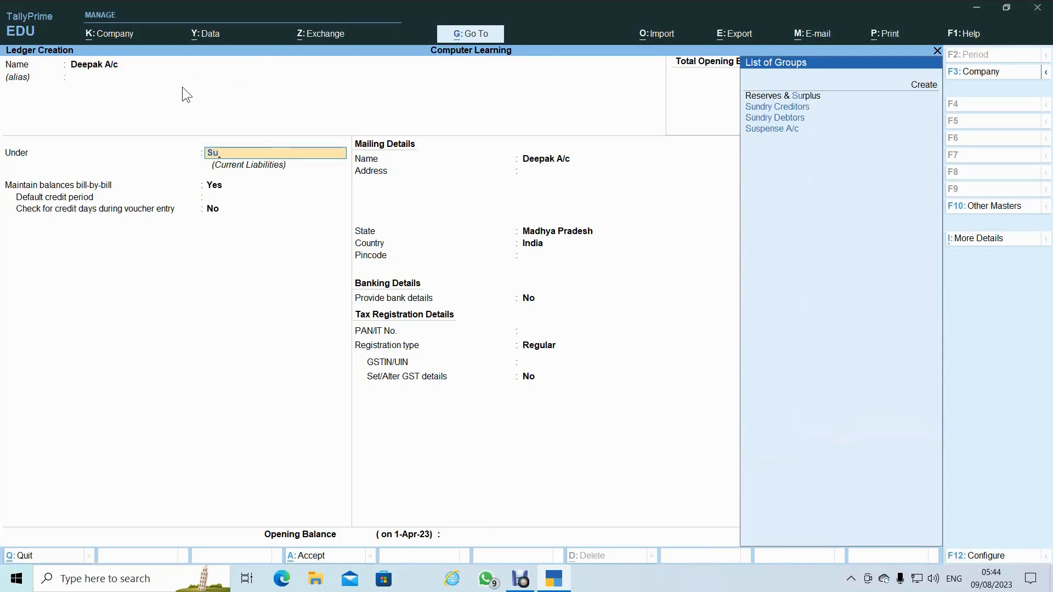
key("Down")
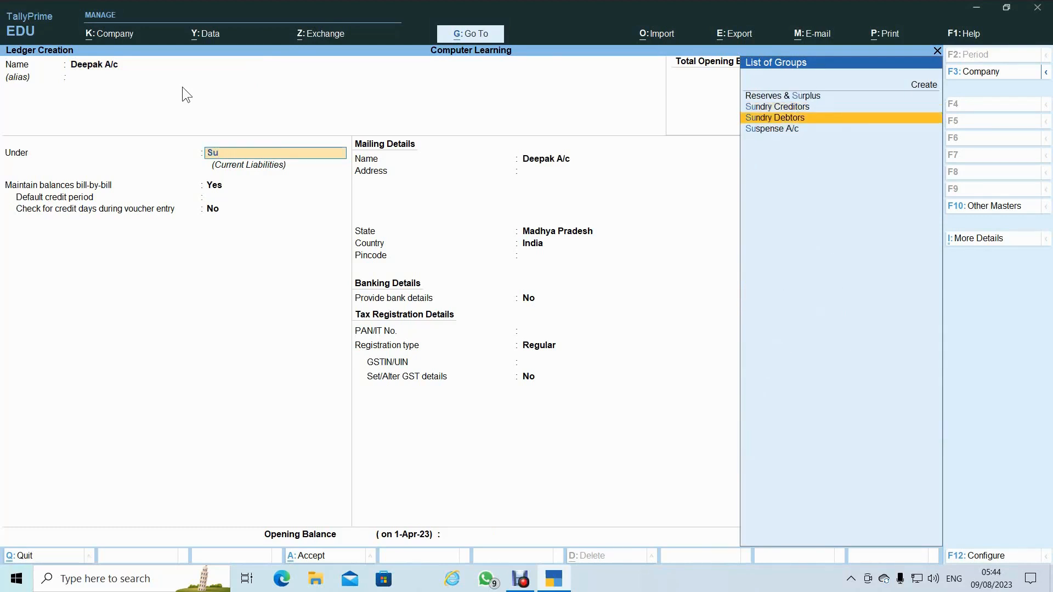
key("Return")
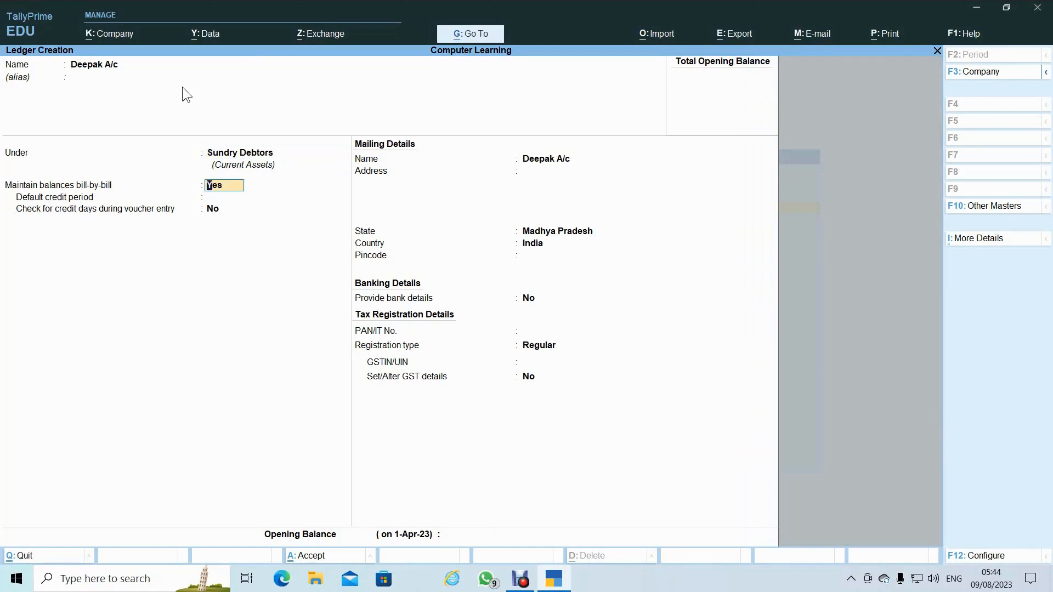
- Keep bill-by-bill on and registration Regular, leave credit period, address, PAN and GSTIN blank, and save
key("Return")
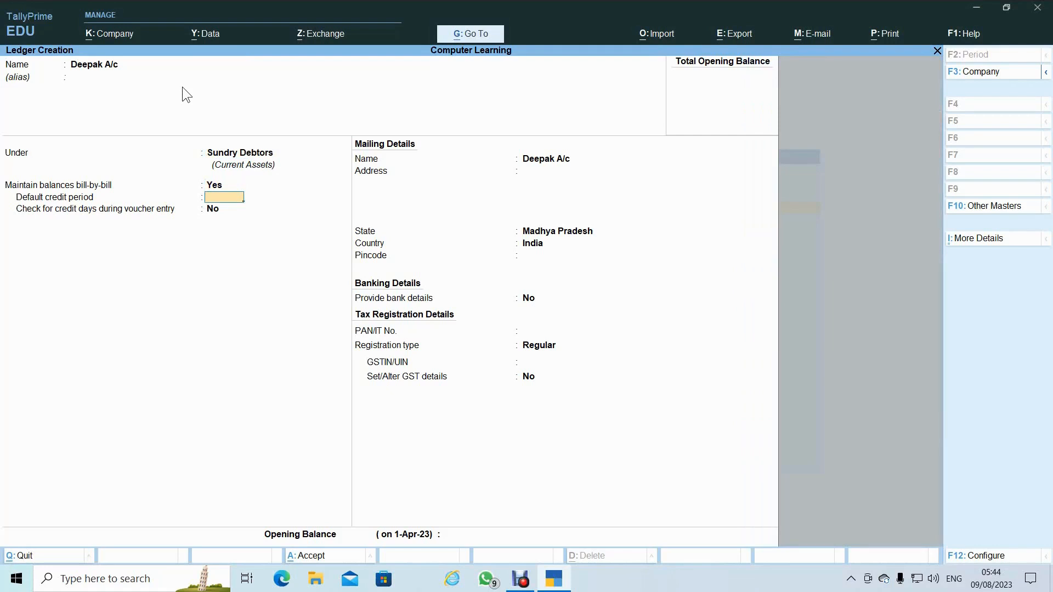
key("Return")
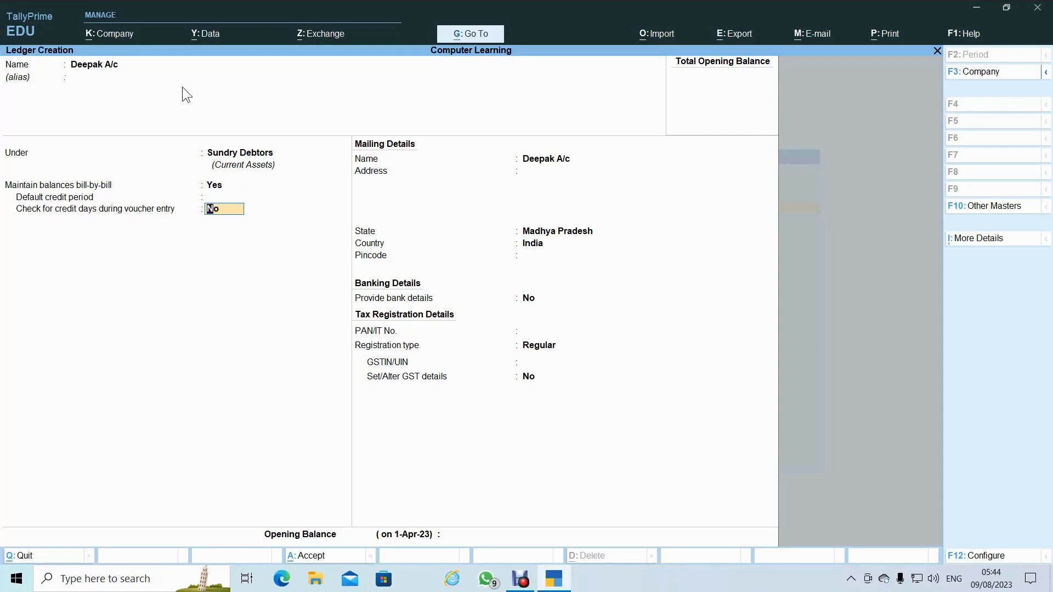
key("Return")
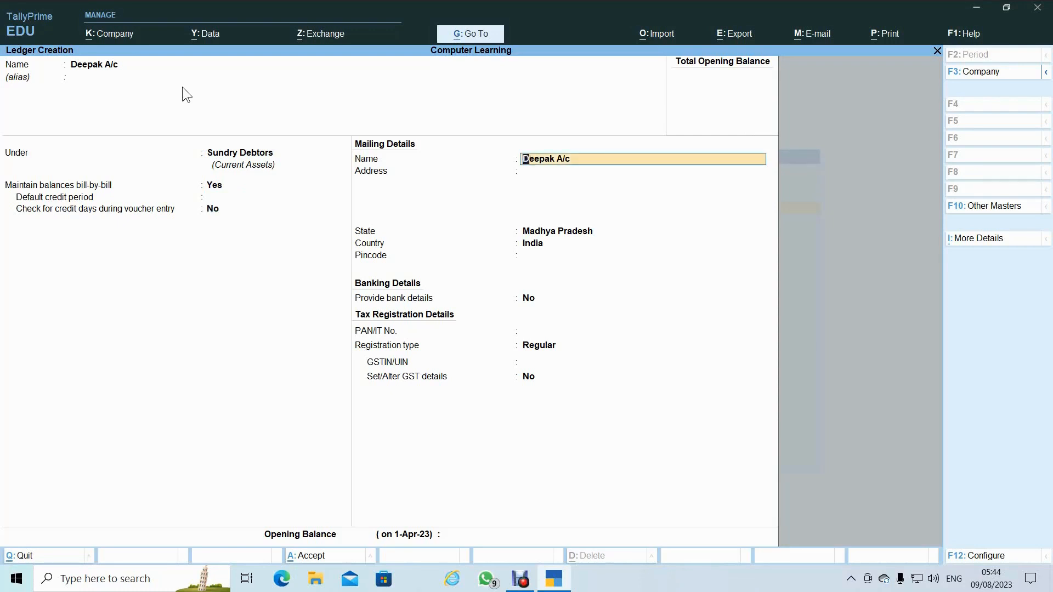
key("Return")
key("Return")
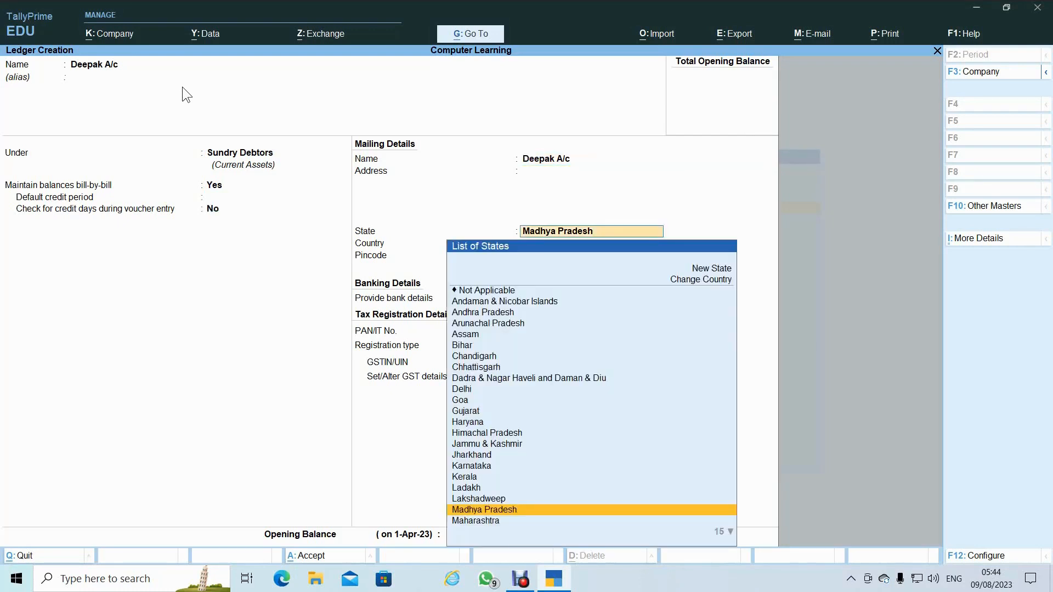
key("Return")
key("Return")
key("Return")
key("Return")
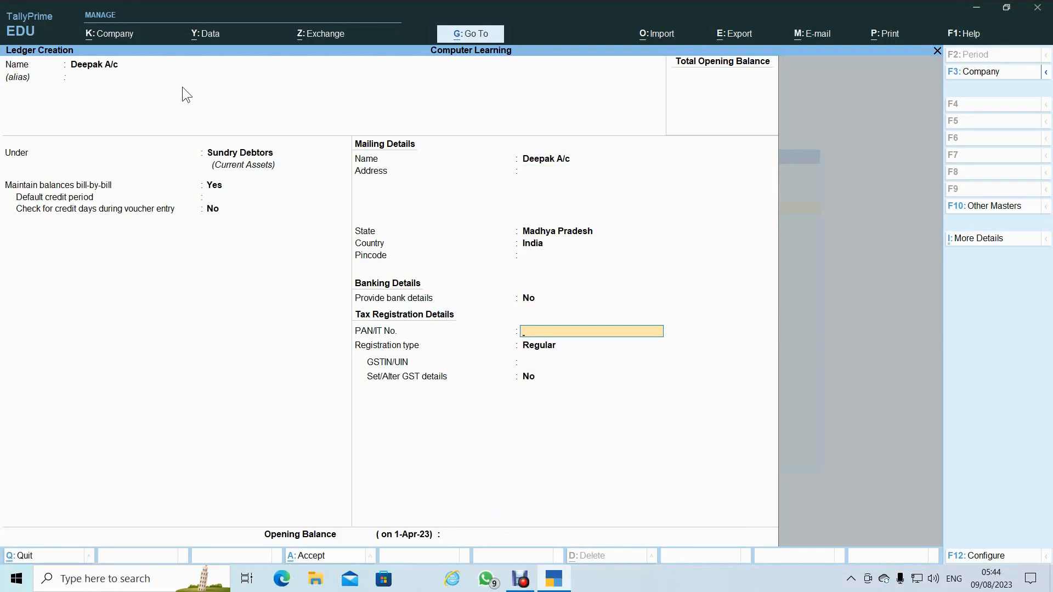
key("Return")
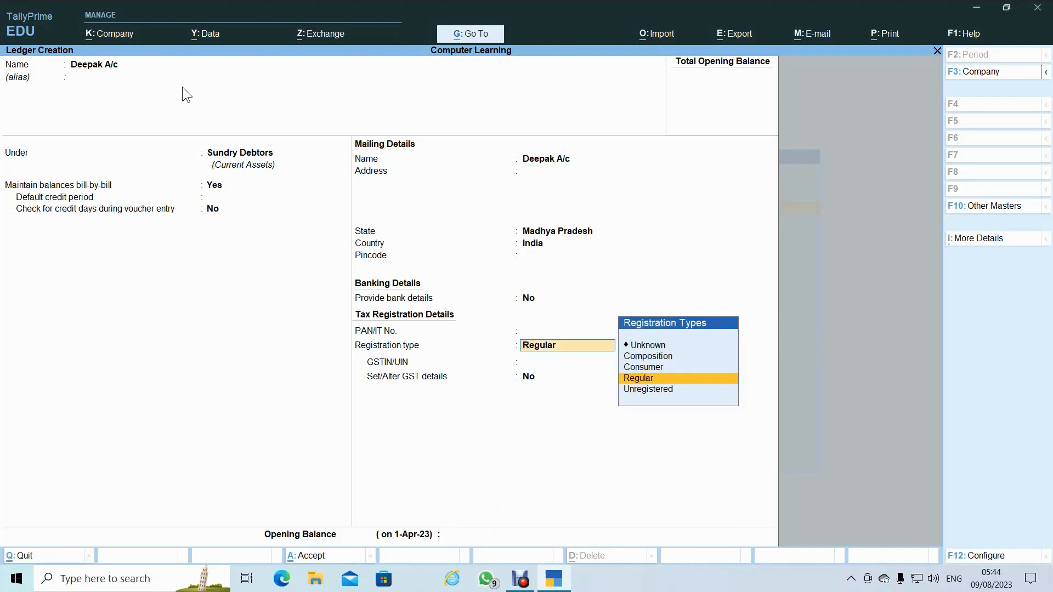
key("Return")
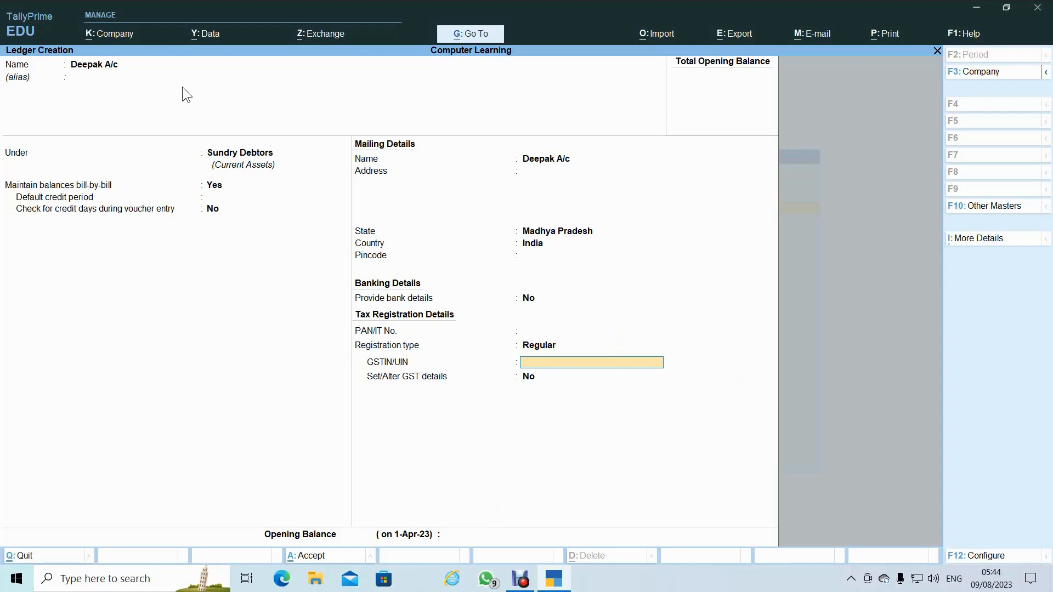
key("Return")
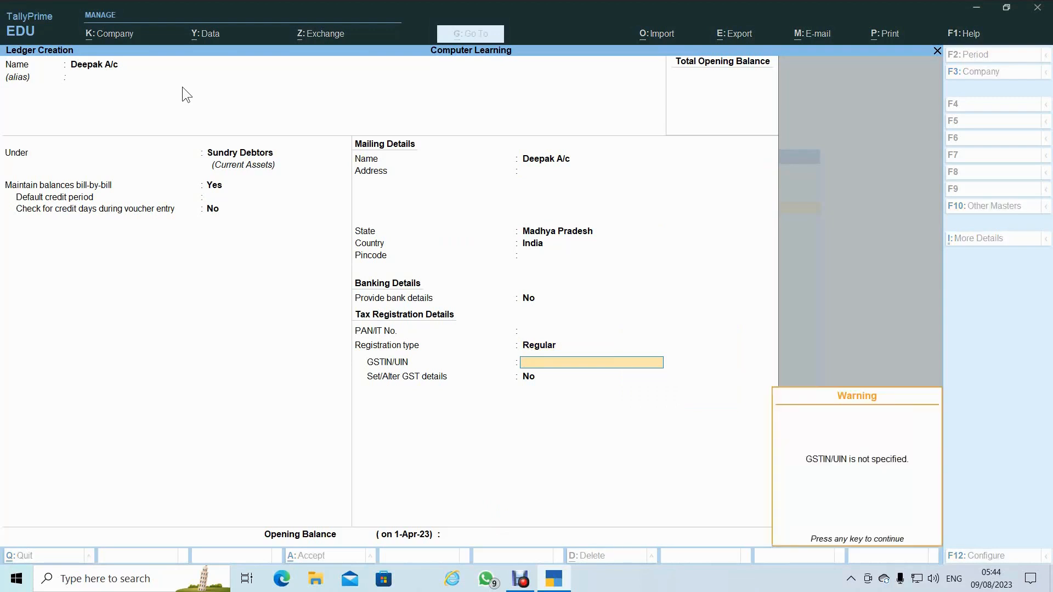
key("Return")
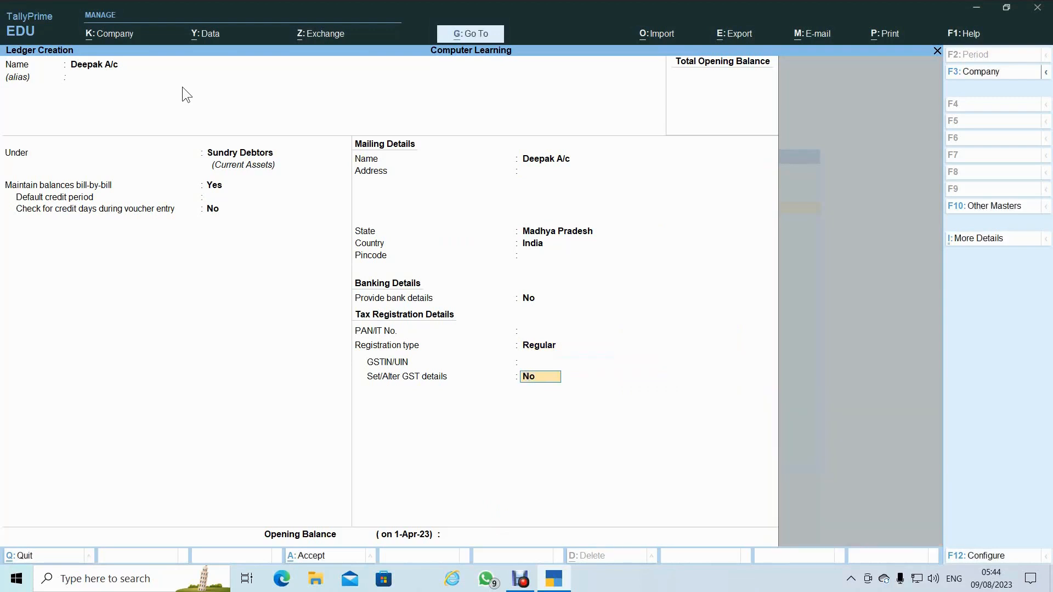
key("Return")
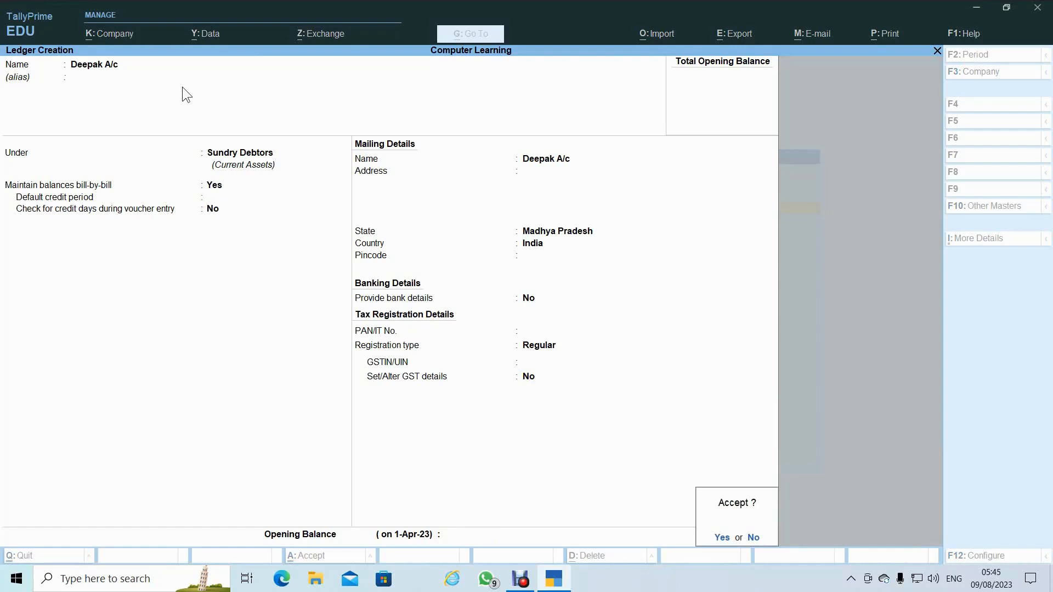
key("Return")
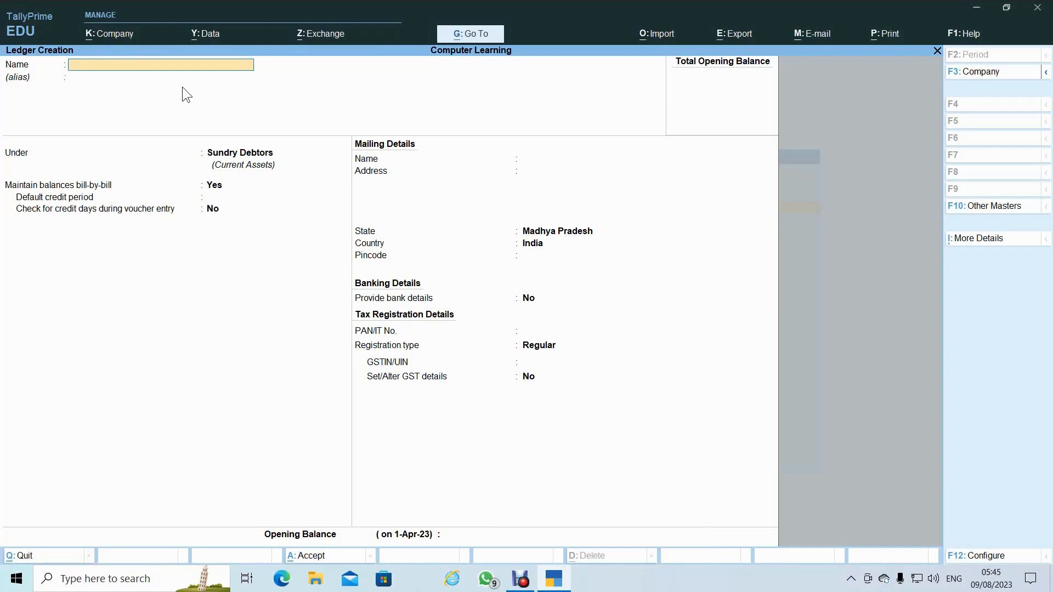
- Create a ledger named 'Loan From Hdfc' under the Secured Loans group
type("Loan From Hdfc")
key("Return")
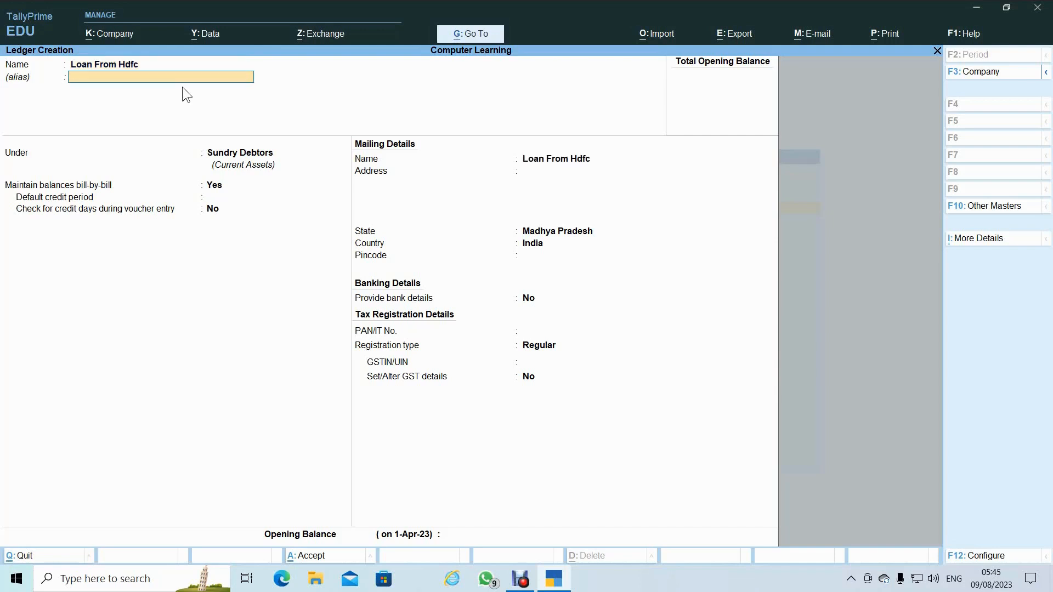
key("Return")
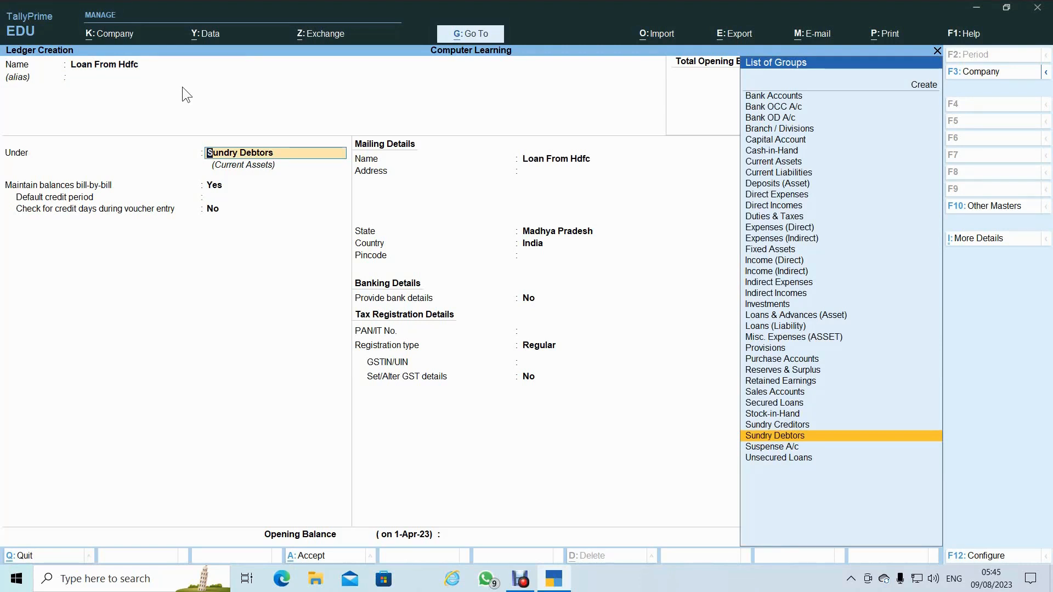
type("S")
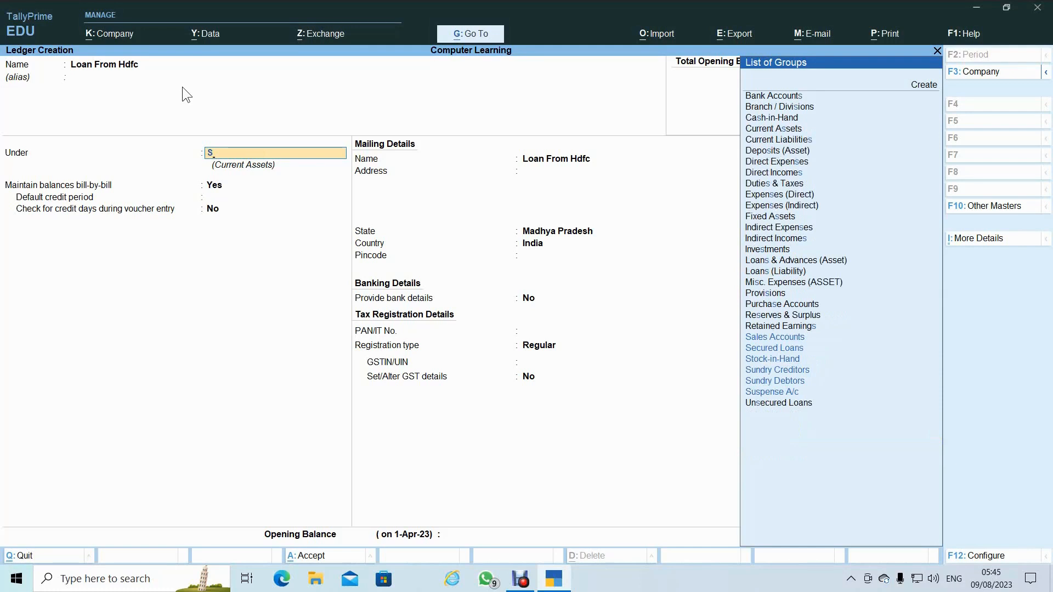
key("Down")
key("Down")
key("Down")
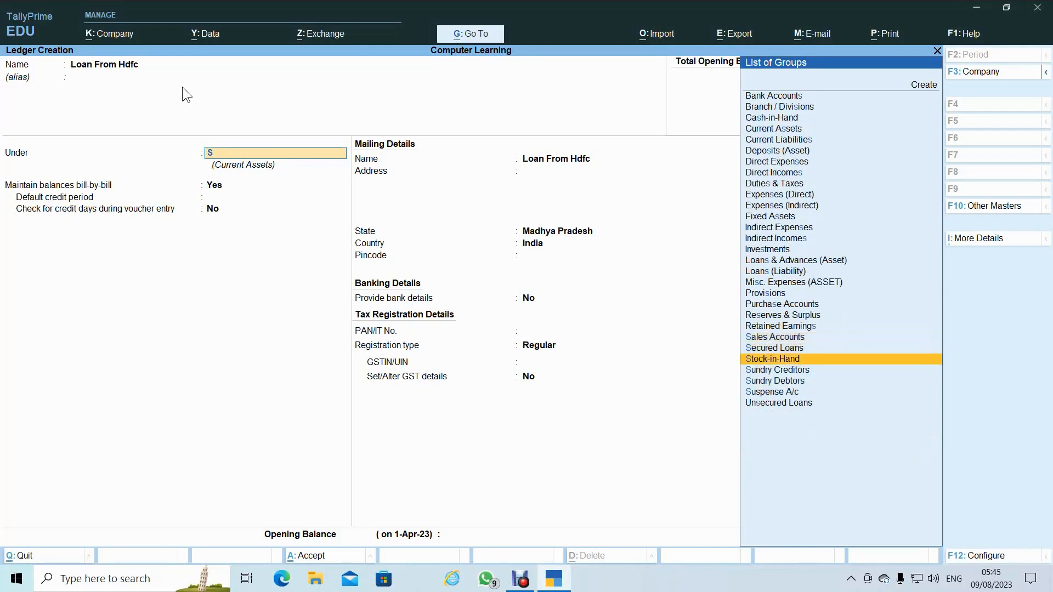
key("Up")
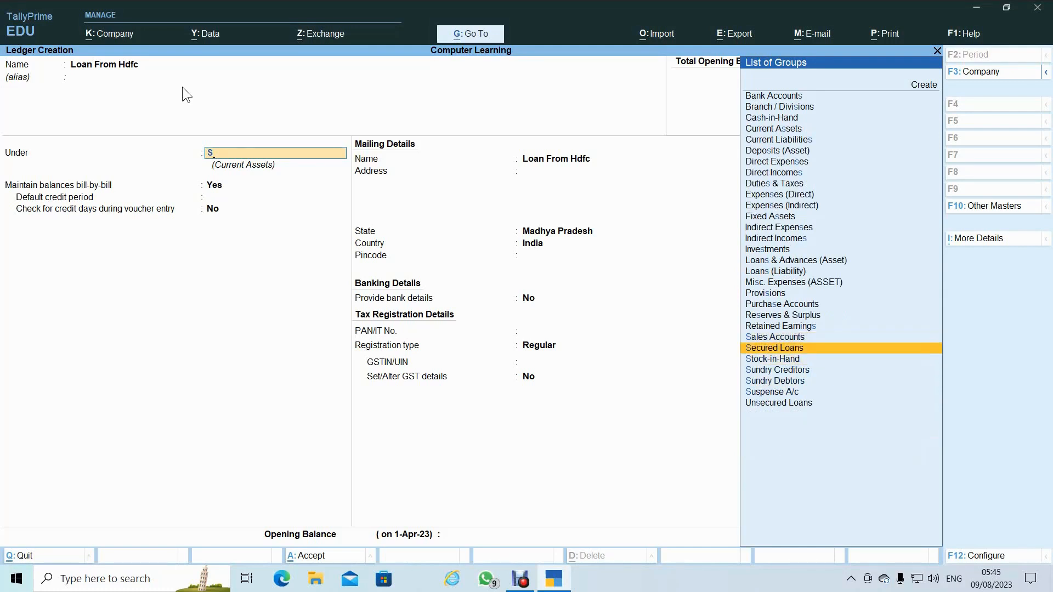
key("Return")
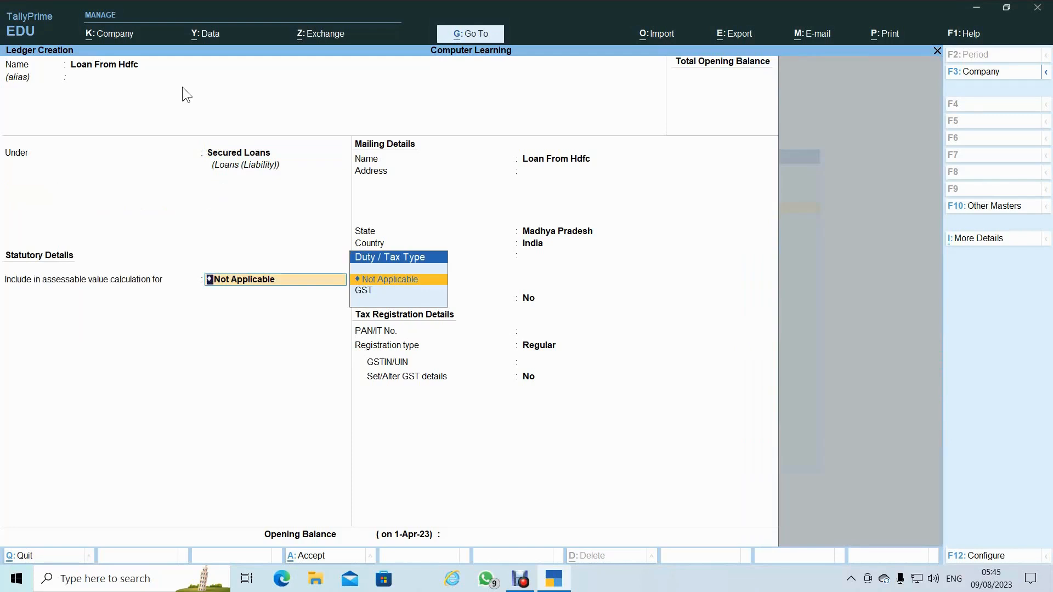
- Keep tax type Not Applicable and bank and GST details No, leaving address, PAN and opening balance empty
key("Return")
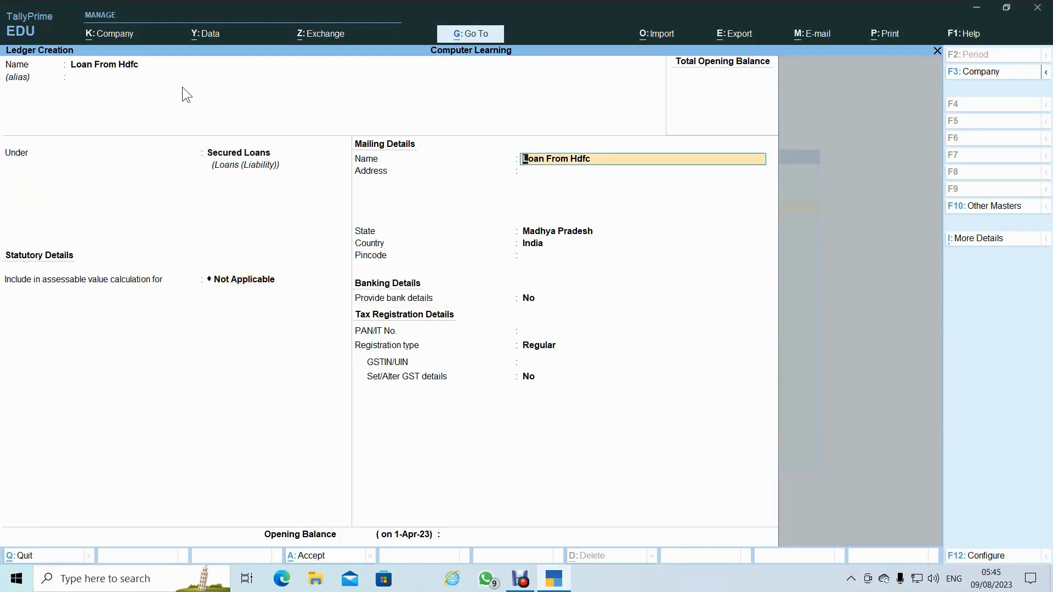
key("Return")
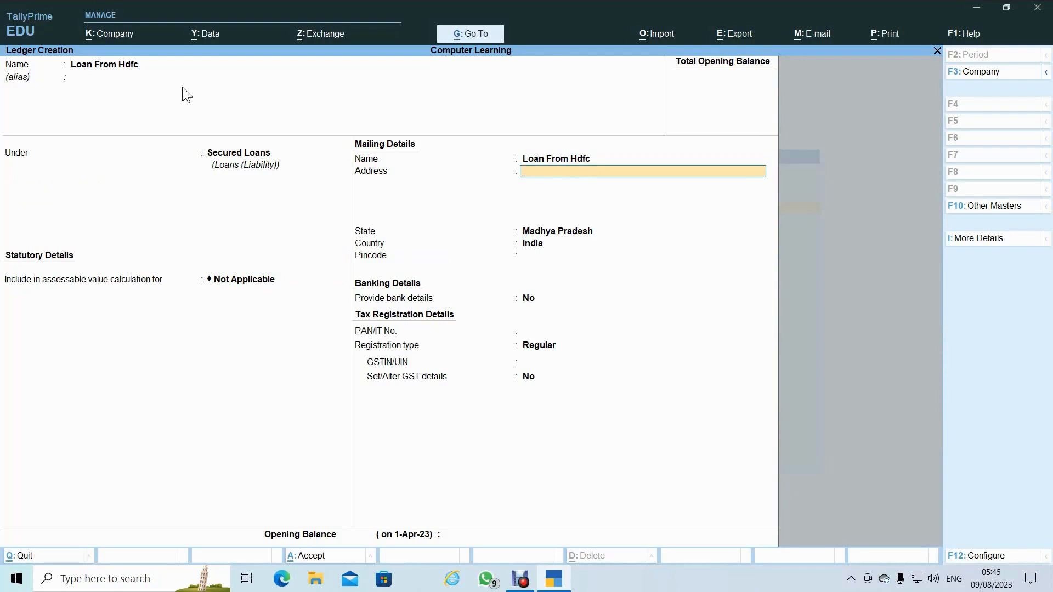
key("Return")
key("Return")
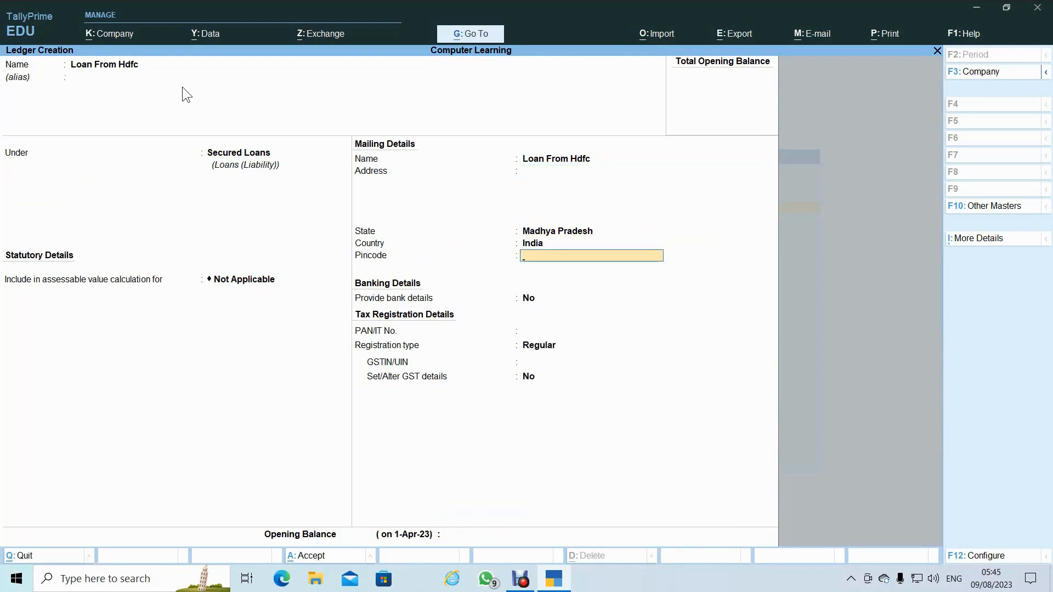
key("Return")
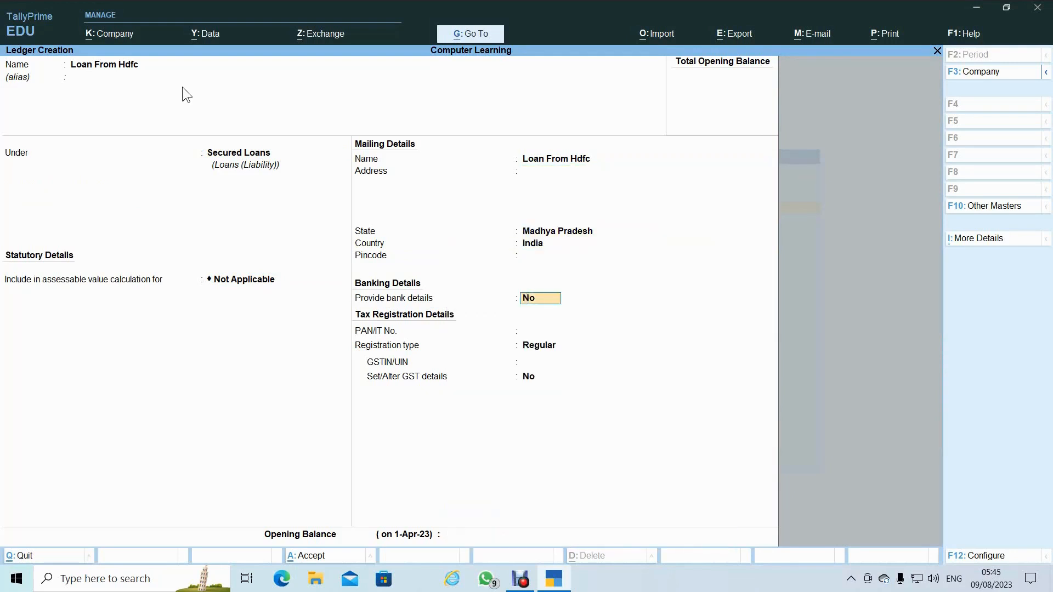
key("Return")
key("Return")
key("Return")
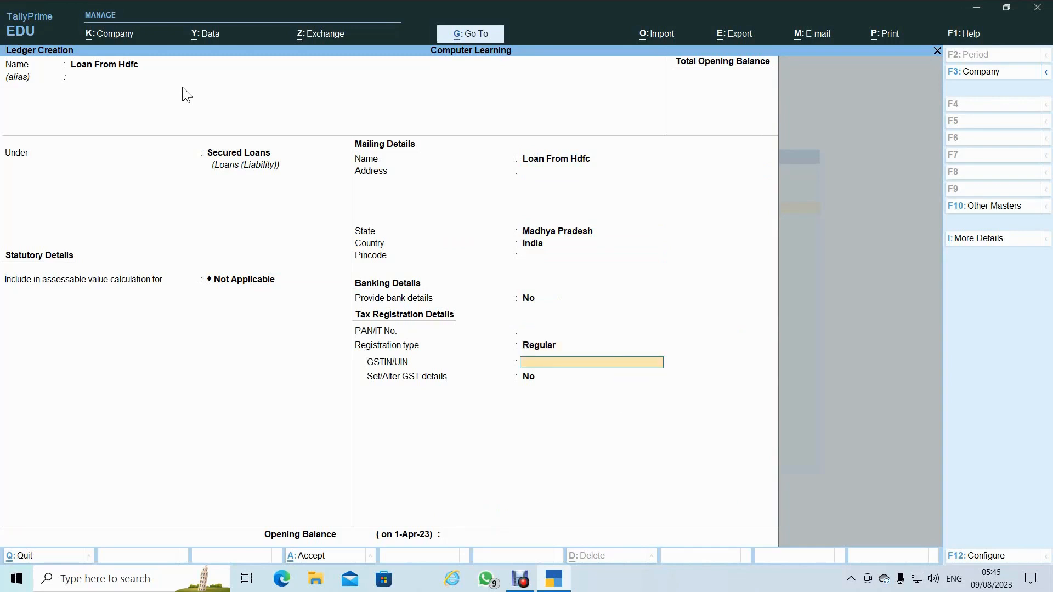
key("Return")
key("Return")
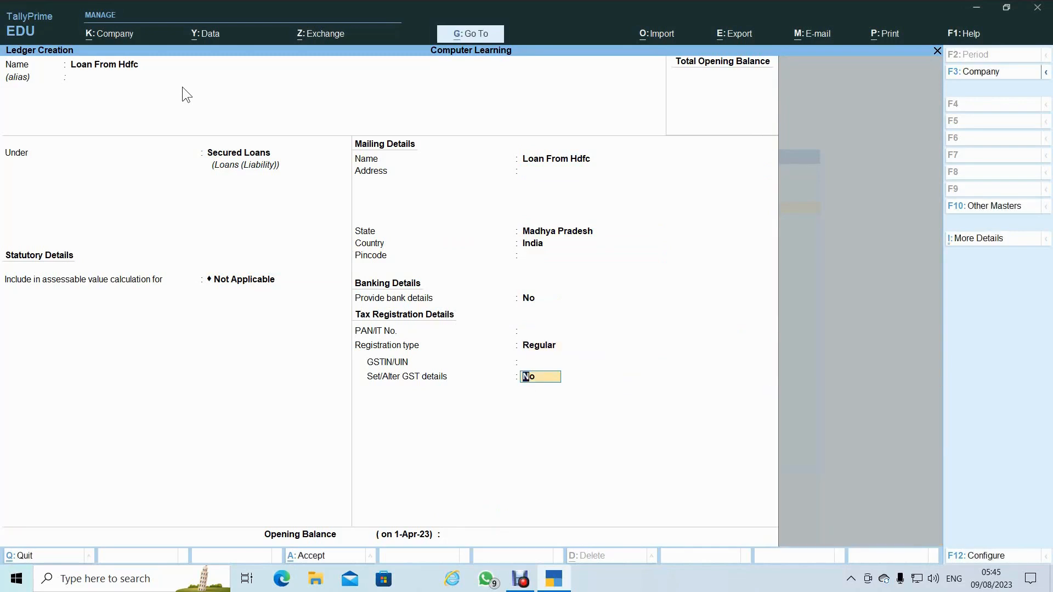
key("Return")
key("Return")
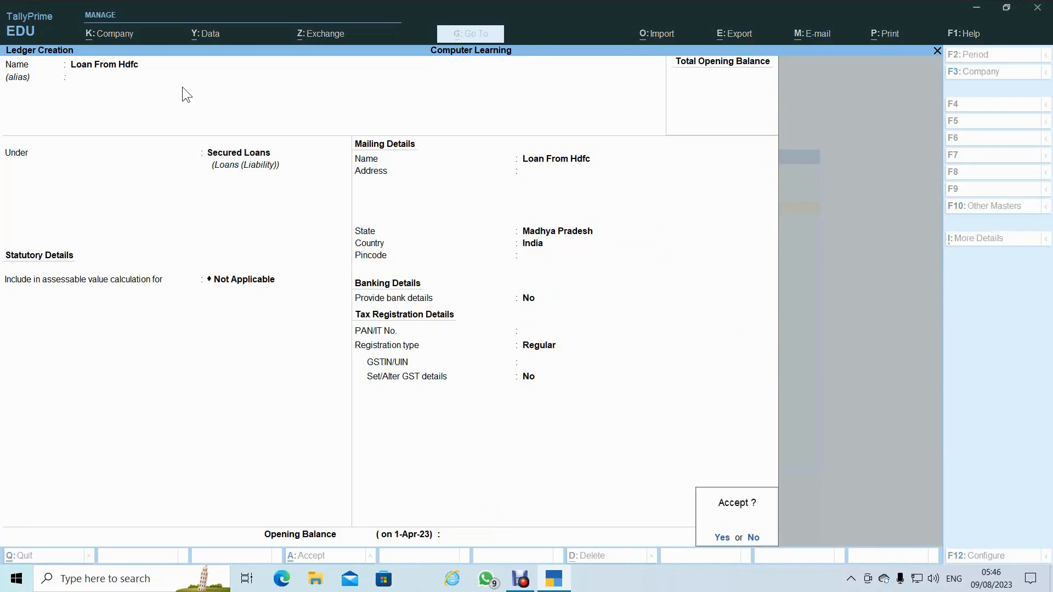
key("Return")
- Enter 'Loan From Friend' under Unsecured Loans, keeping Not Applicable, Madhya Pradesh and Regular registration
type("Loan From Friend")
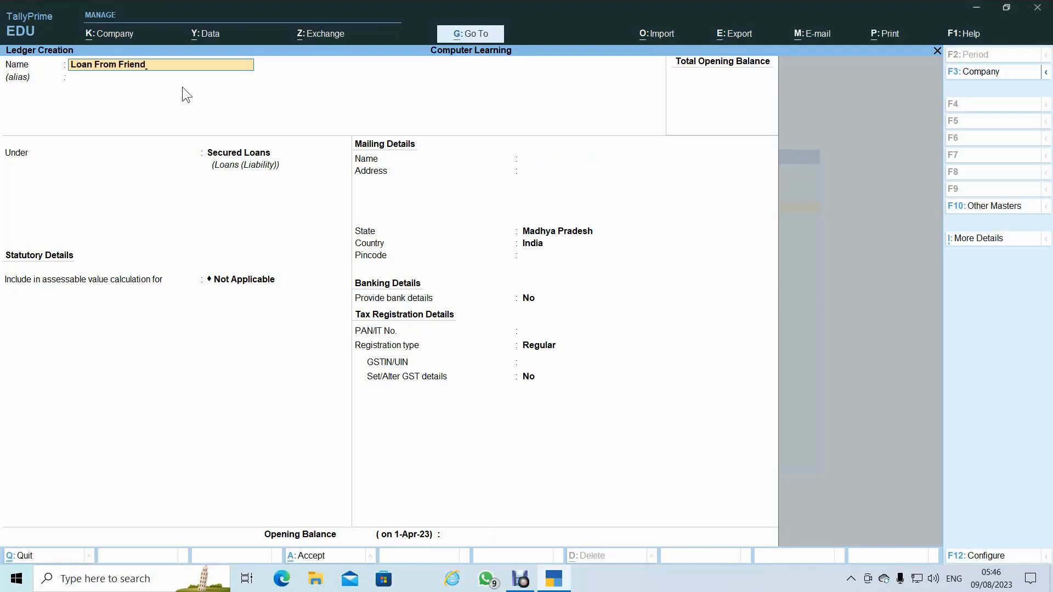
key("Return")
key("Return")
type("Un")
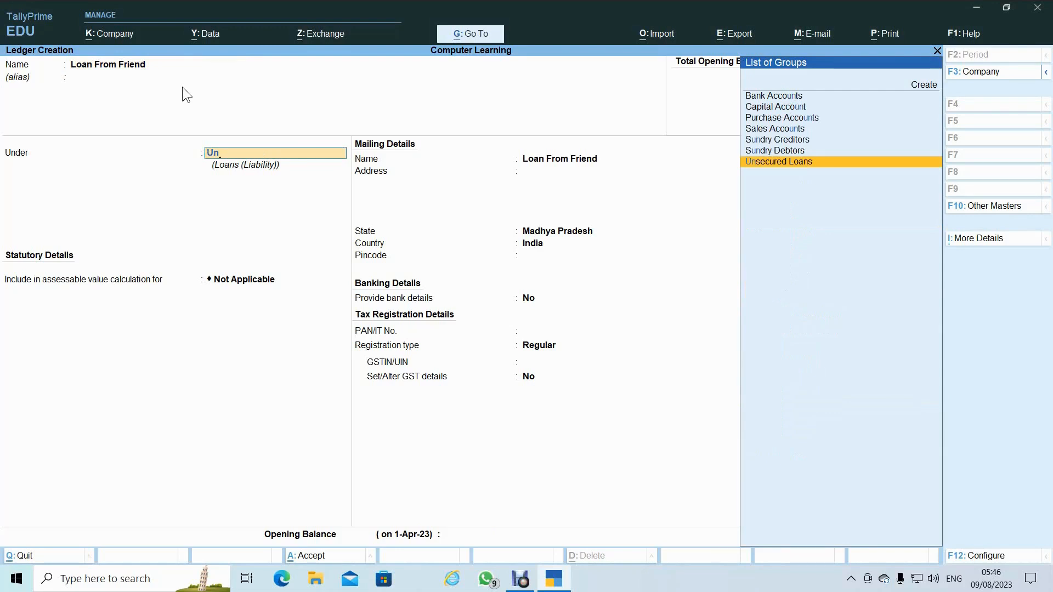
key("Return")
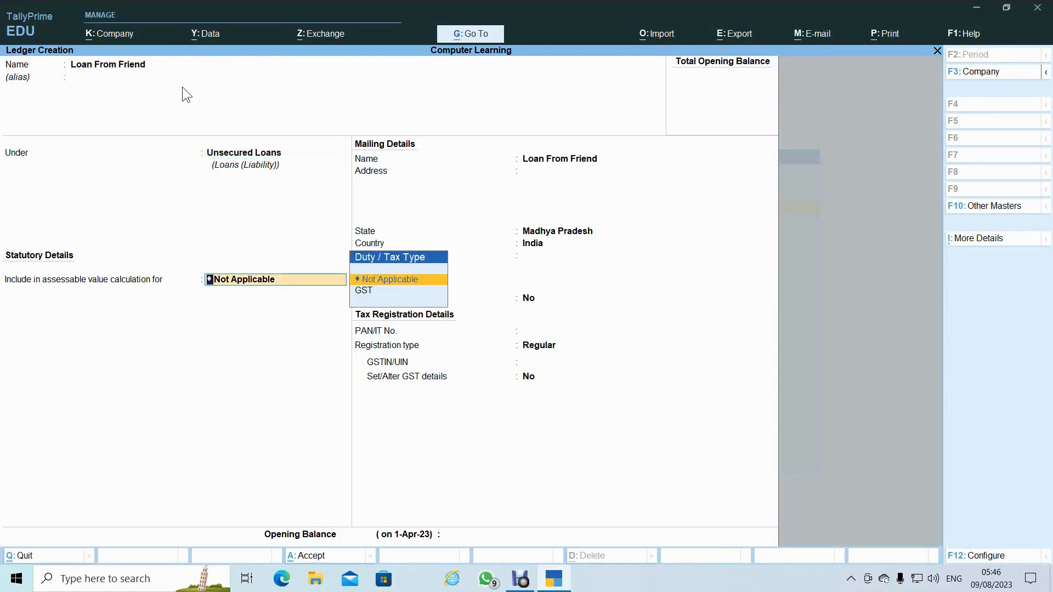
key("Return")
key("Return")
key("Return")
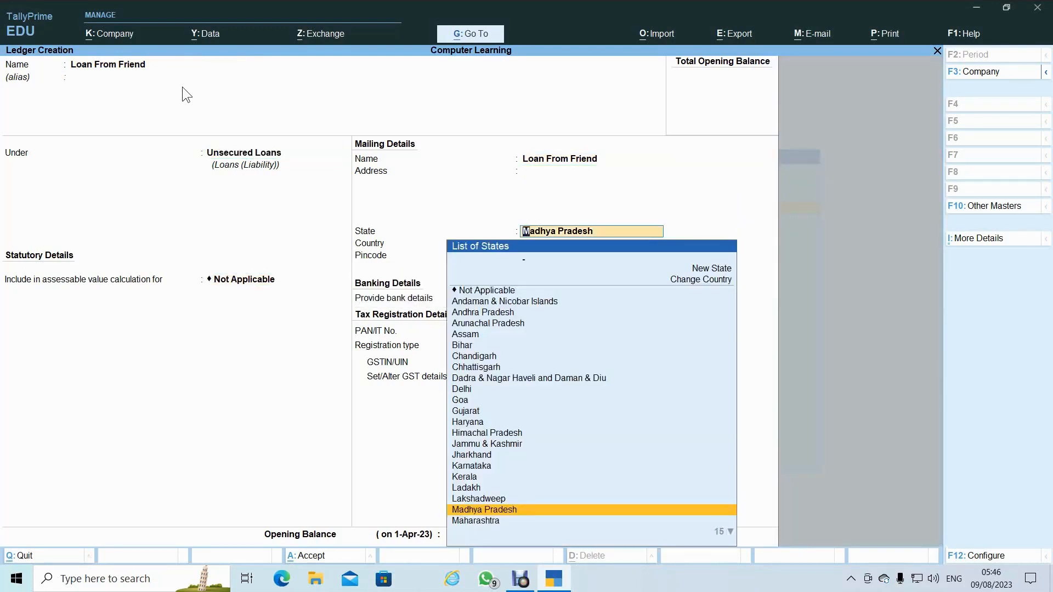
key("Return")
key("Return")
key("Return")
key("Return")
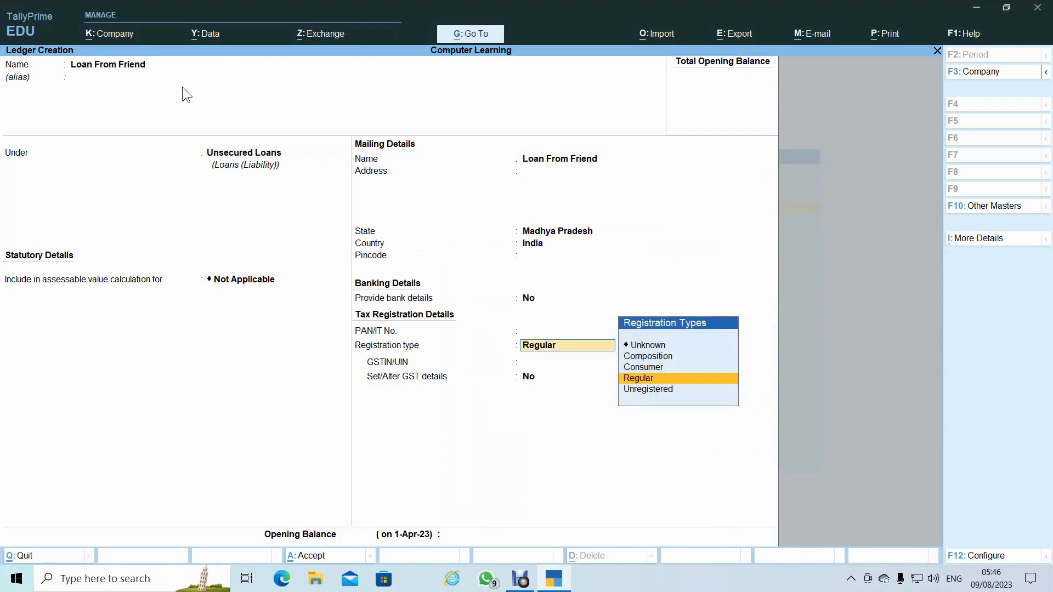
key("Return")
key("Return")
key("Return")
key("Return")
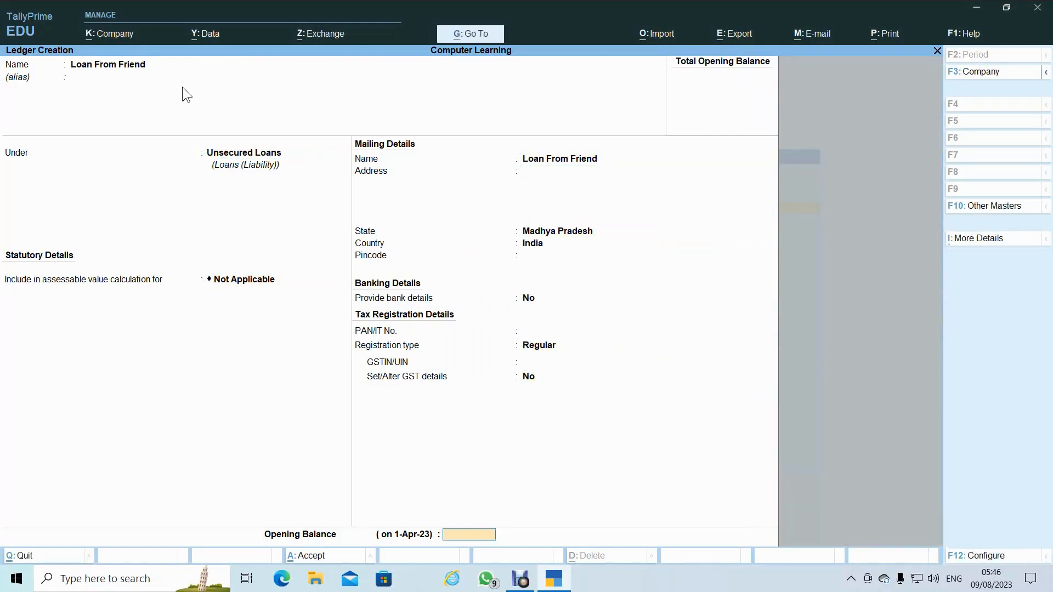
key("Return")
key("Return")
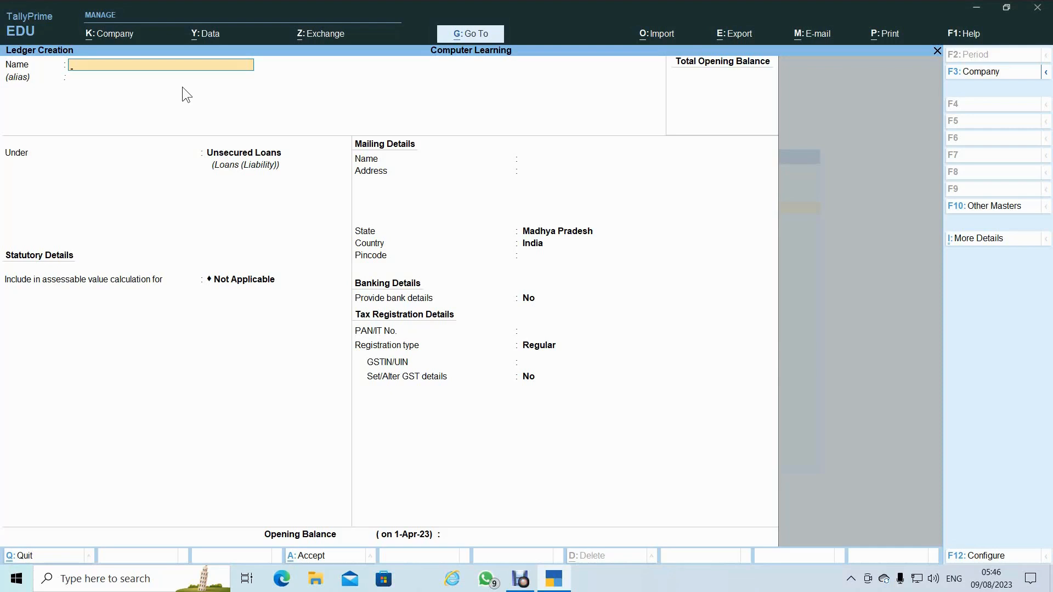
- Create 'Factory Rent' under Direct Expenses with ledger type Not Applicable and Goods supply, and save it
type("Factory Rent")
key("Return")
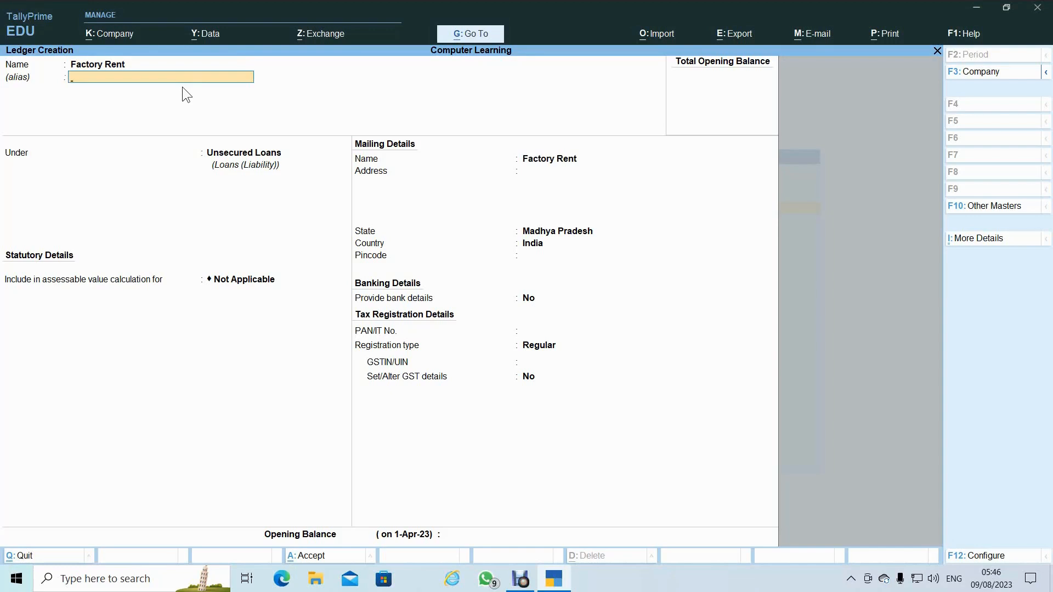
key("Return")
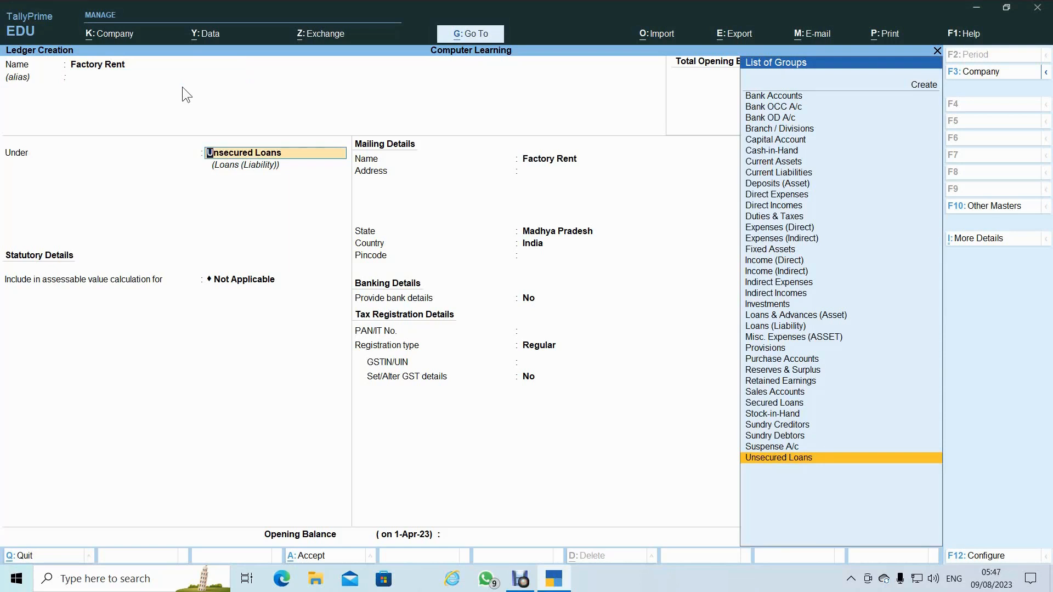
type("Dir")
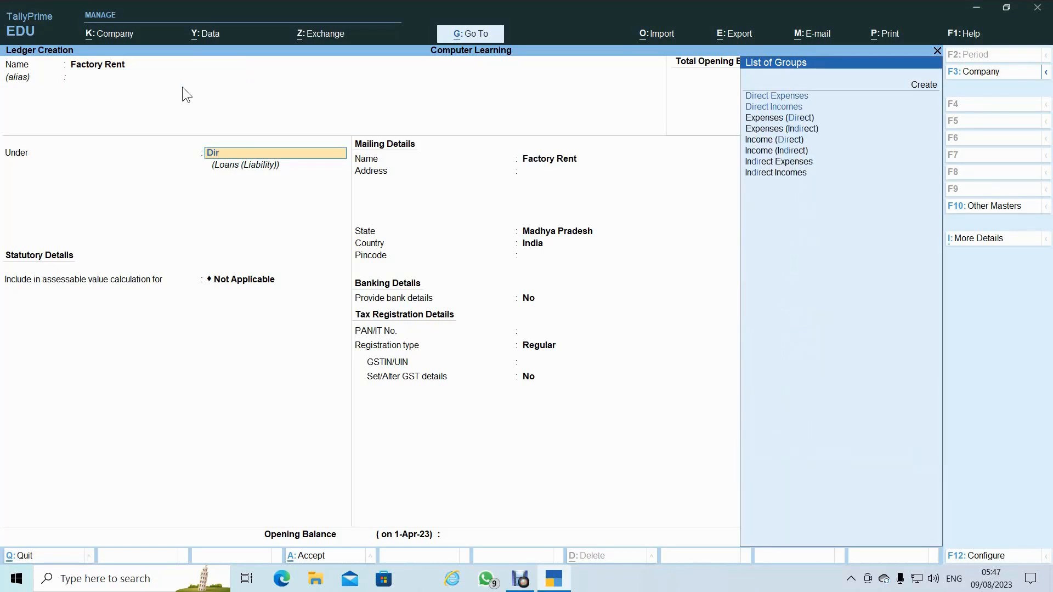
key("Return")
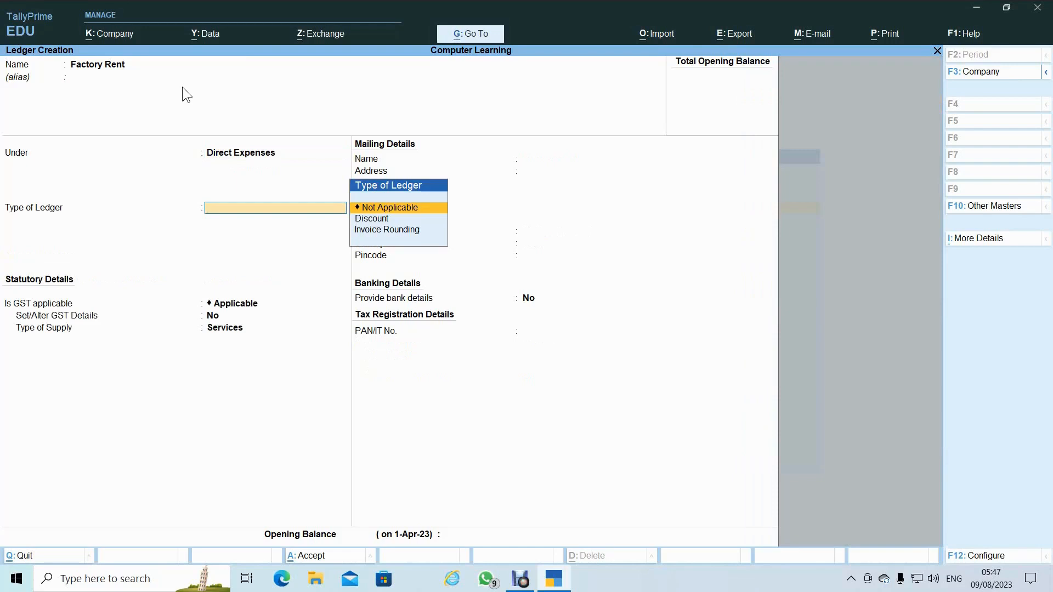
key("Return")
key("Return")
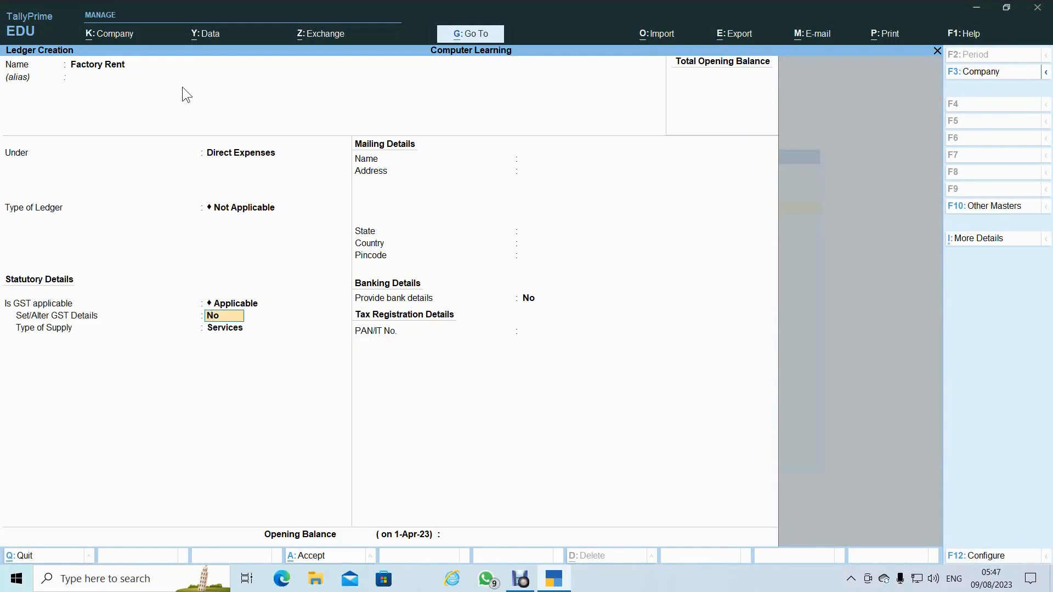
key("Return")
key("Up")
key("Return")
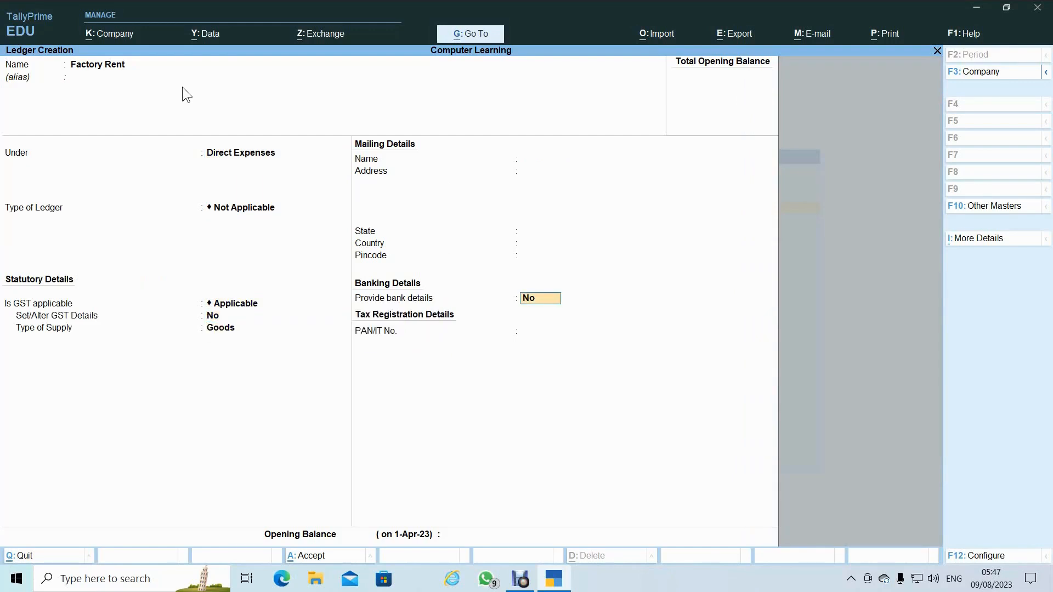
key("Return")
key("Return")
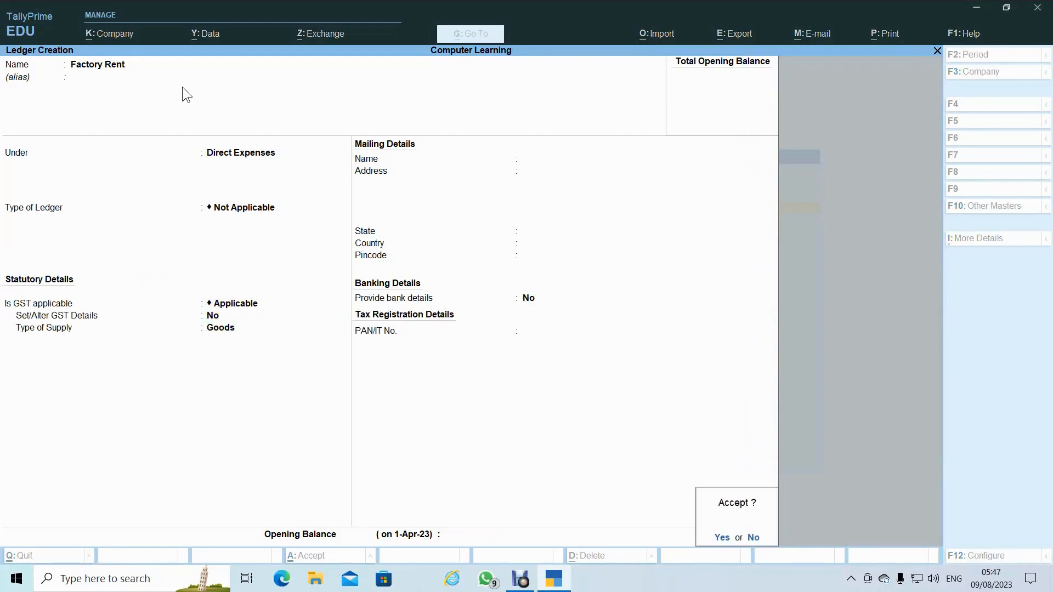
key("Return")
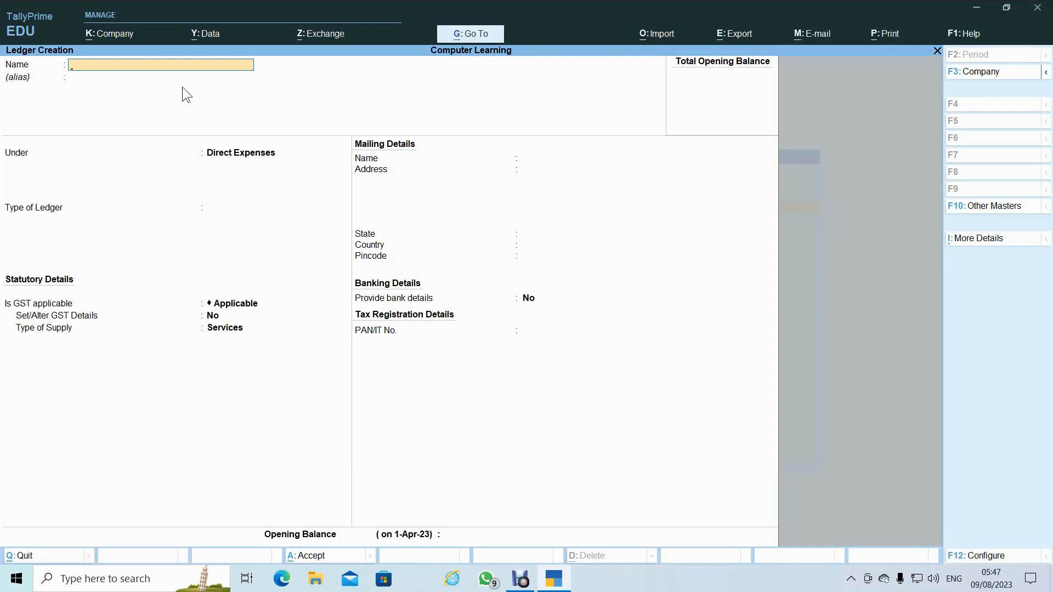
- Enter 'Salary Exp' under Indirect Expenses, type Not Applicable, GST applicable, with Goods as supply type
type("Salary Exp")
key("Return")
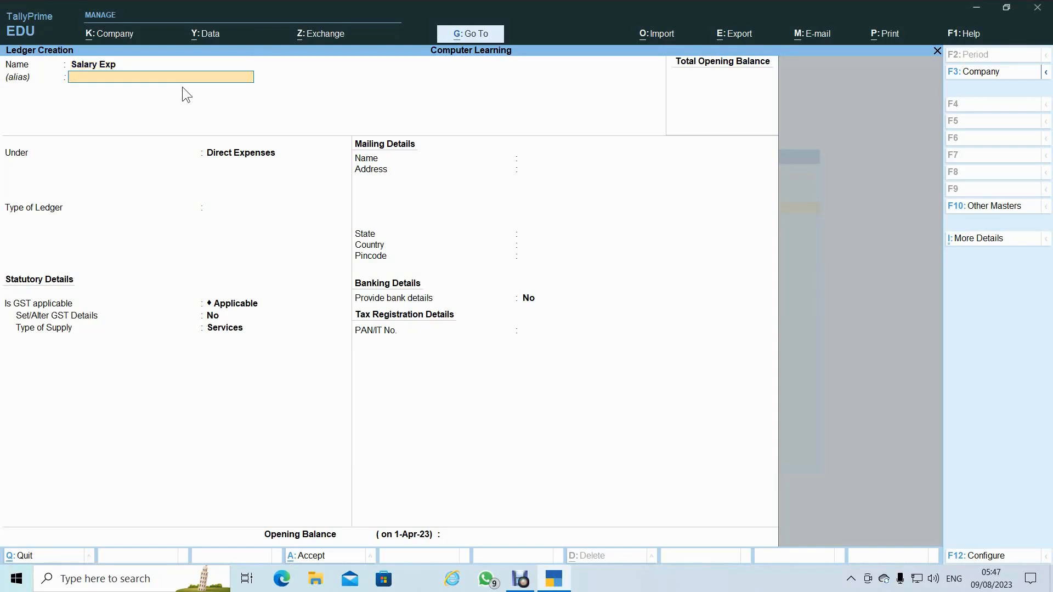
key("Return")
type("Ind")
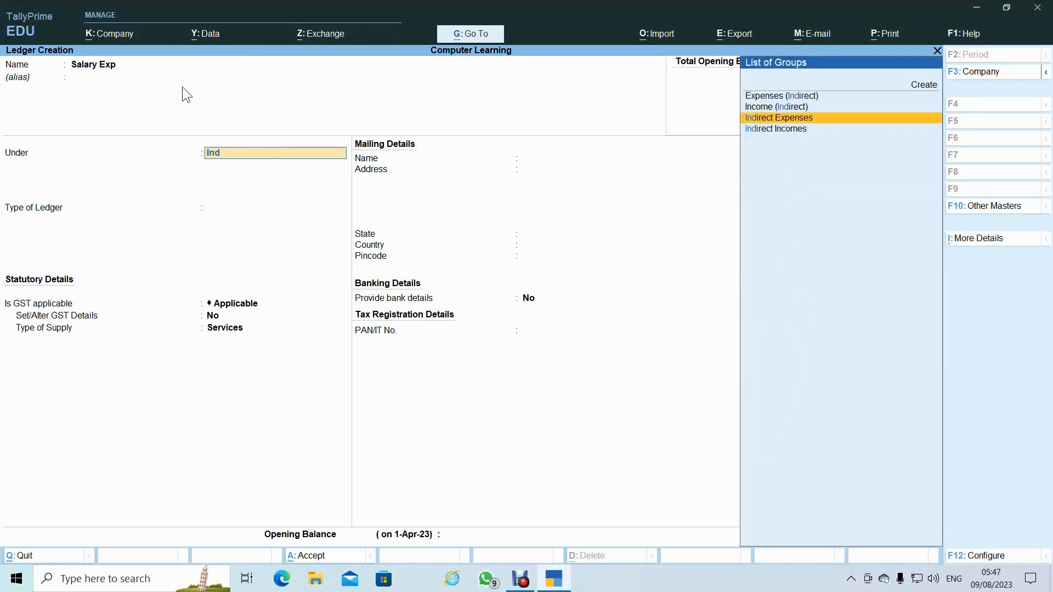
key("Return")
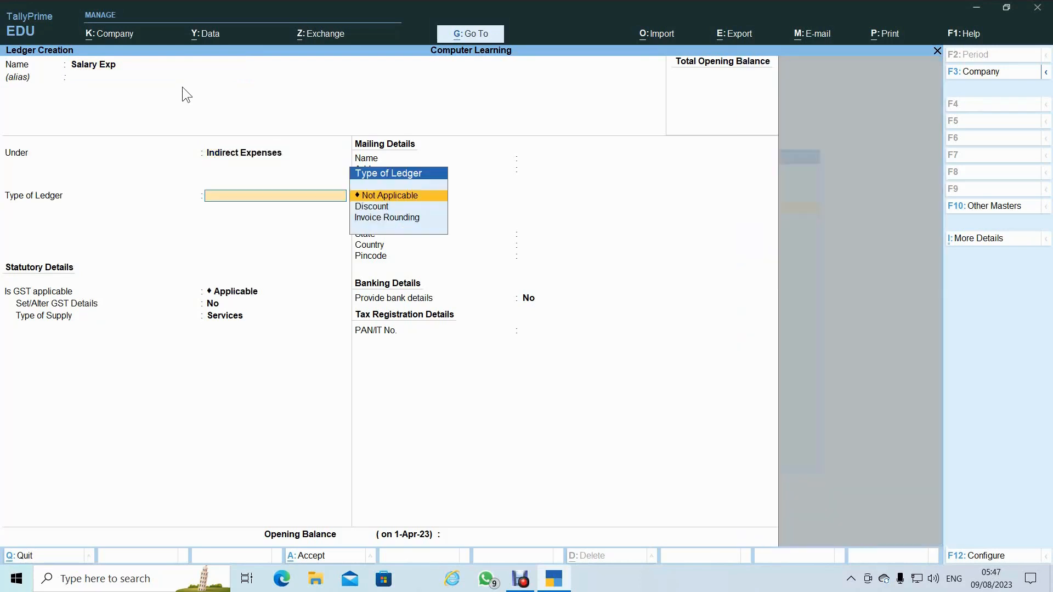
key("Return")
key("Return")
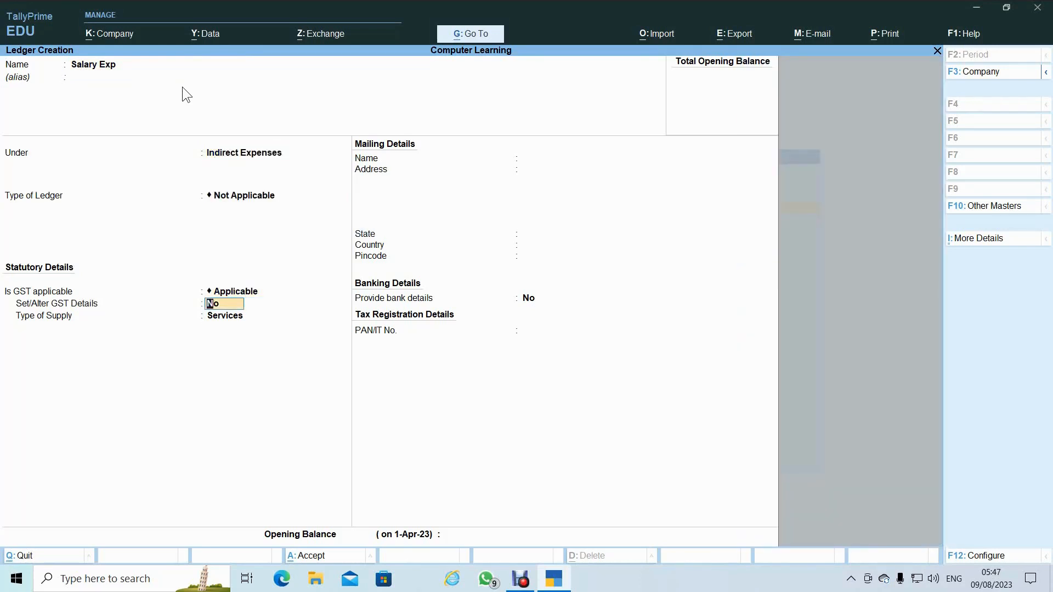
key("Return")
key("Up")
key("Return")
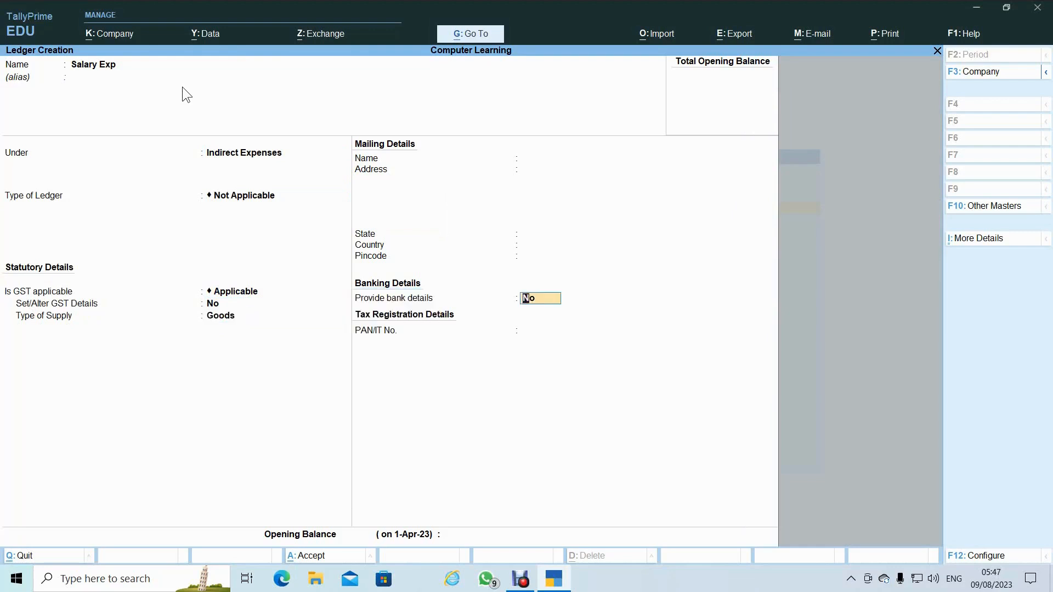
key("Return")
key("Return")
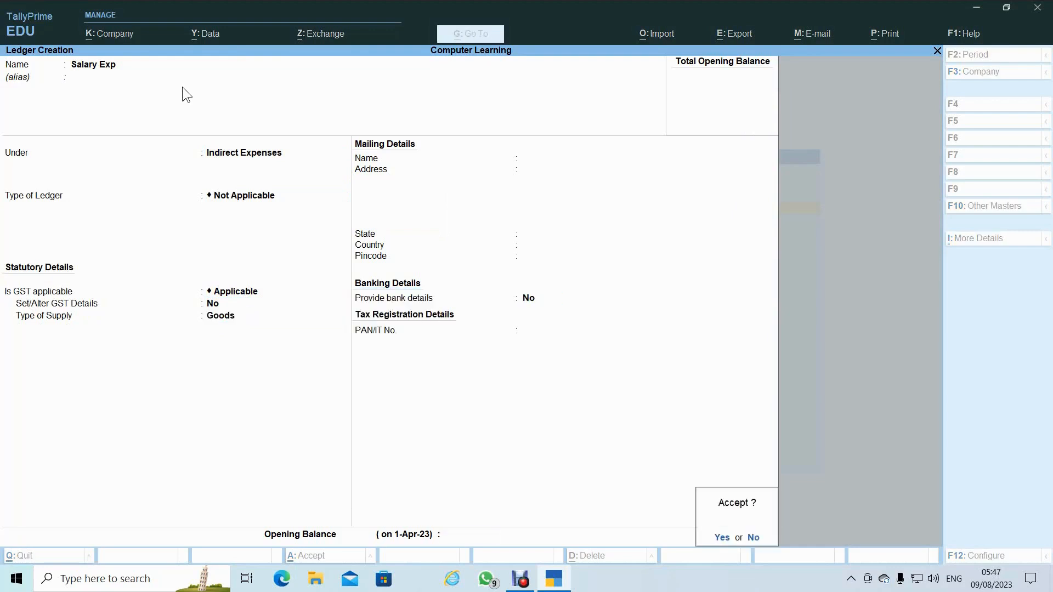
key("Return")
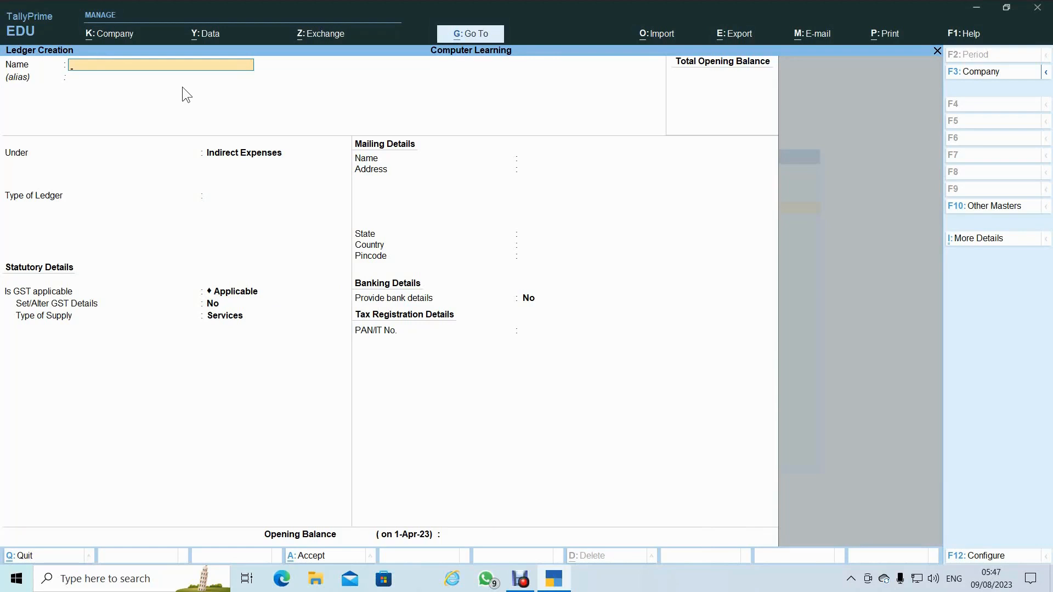
- Enter 'Interest A/c' under Indirect Incomes with ledger type Not Applicable and Goods supply
type("N")
key("BackSpace")
type("Interest a/c")
key("Return")
key("Return")
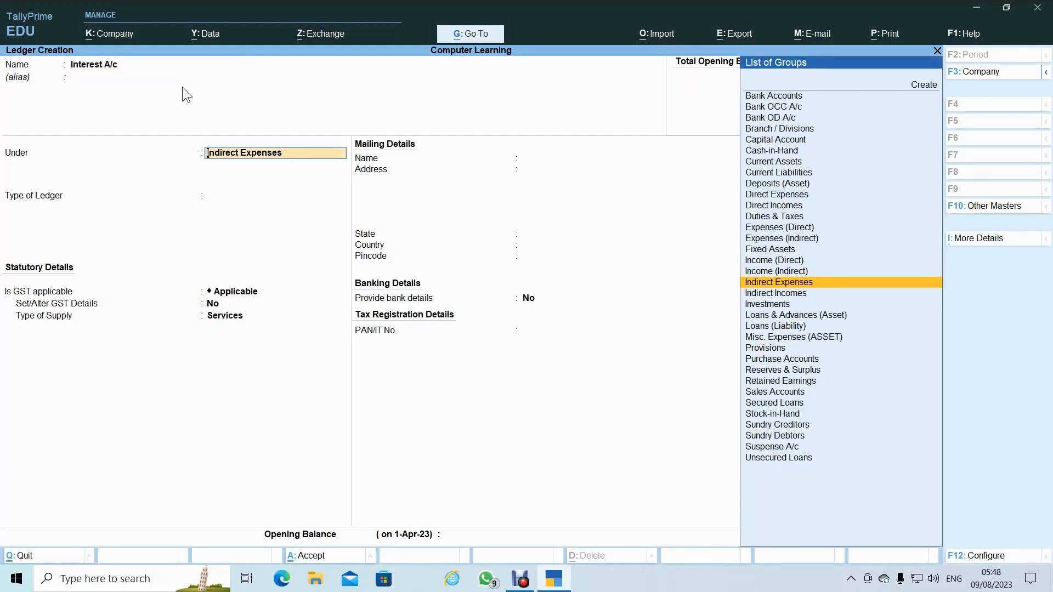
type("Ind")
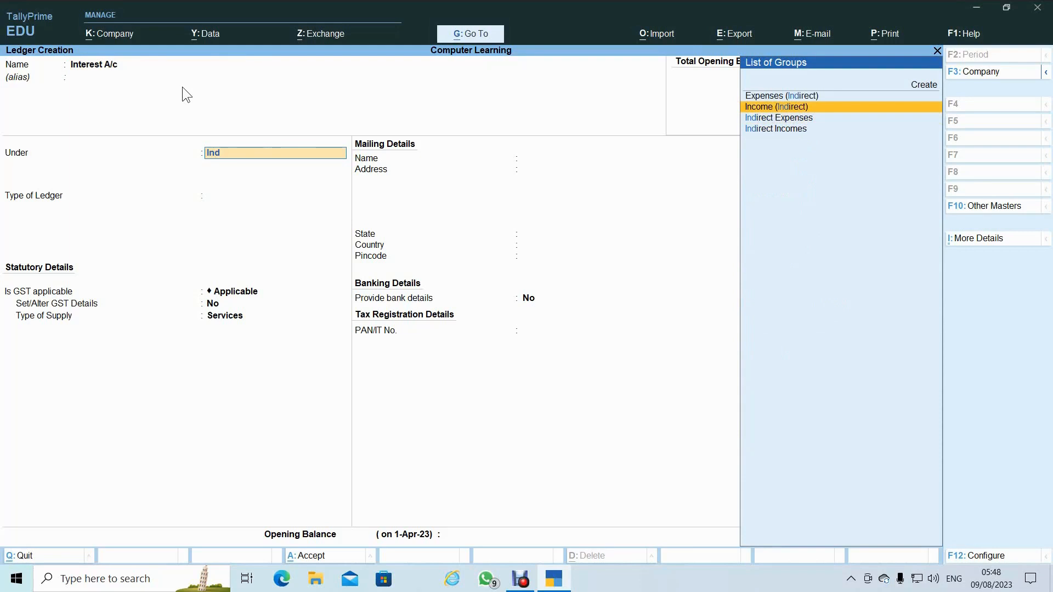
key("Down")
key("Down")
key("Return")
key("Return")
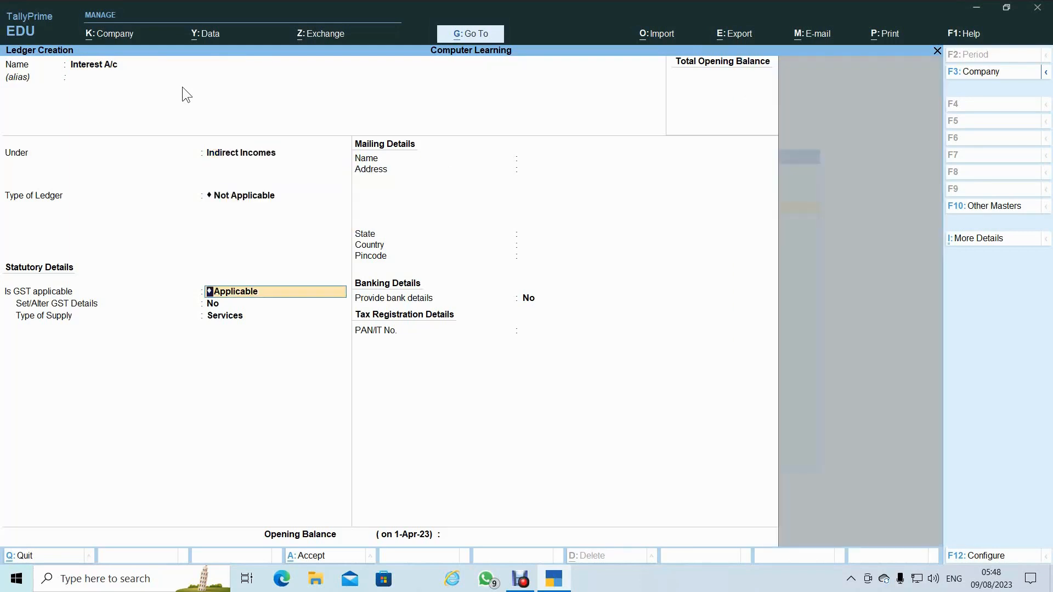
key("Return")
key("Return")
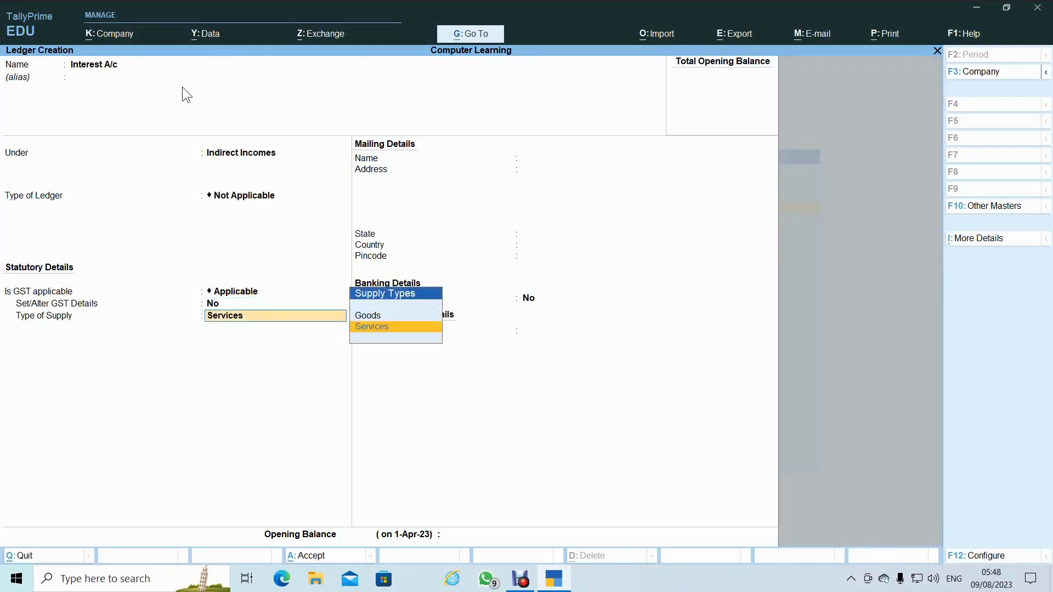
key("Up")
key("Return")
key("Return")
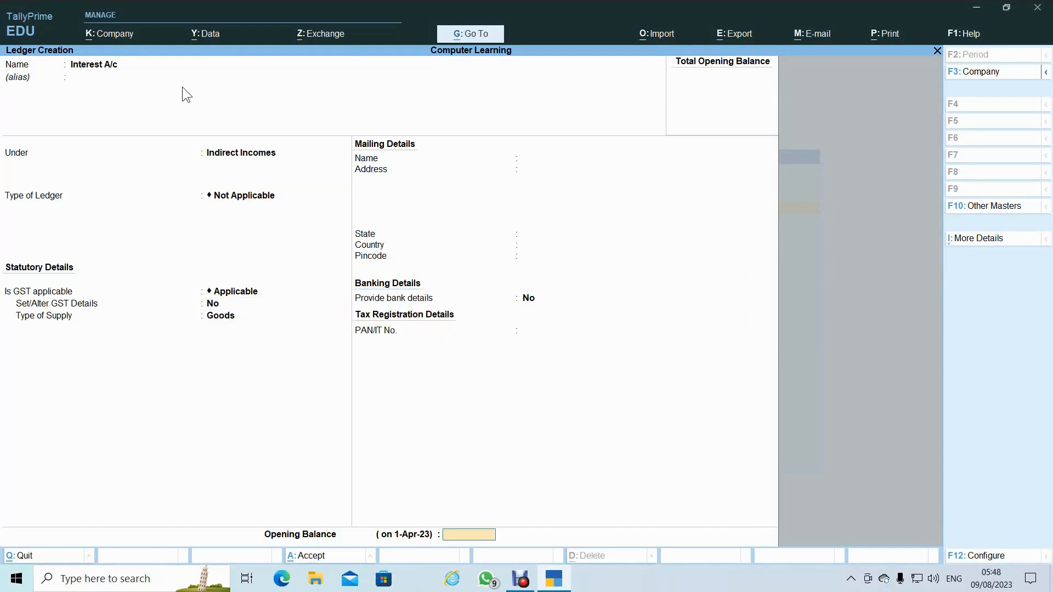
key("Return")
key("Return")
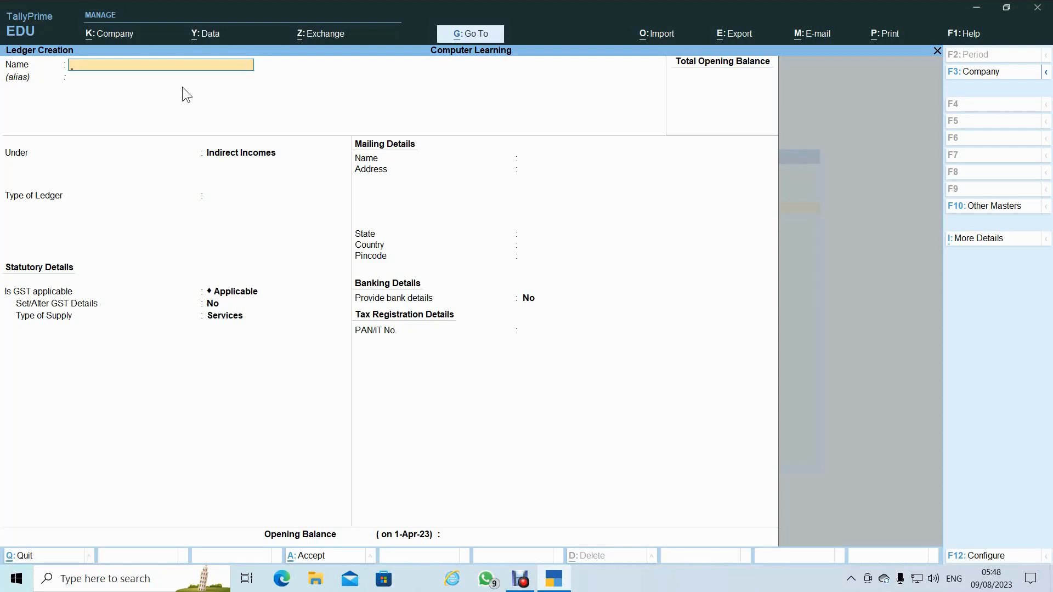
- Enter 'Furniture' under Fixed Assets with GST applicable and Goods as the supply type
type("Fur")
type("t")
key("BackSpace")
key("BackSpace")
type("rniture")
key("Return")
key("Return")
type("Fir")
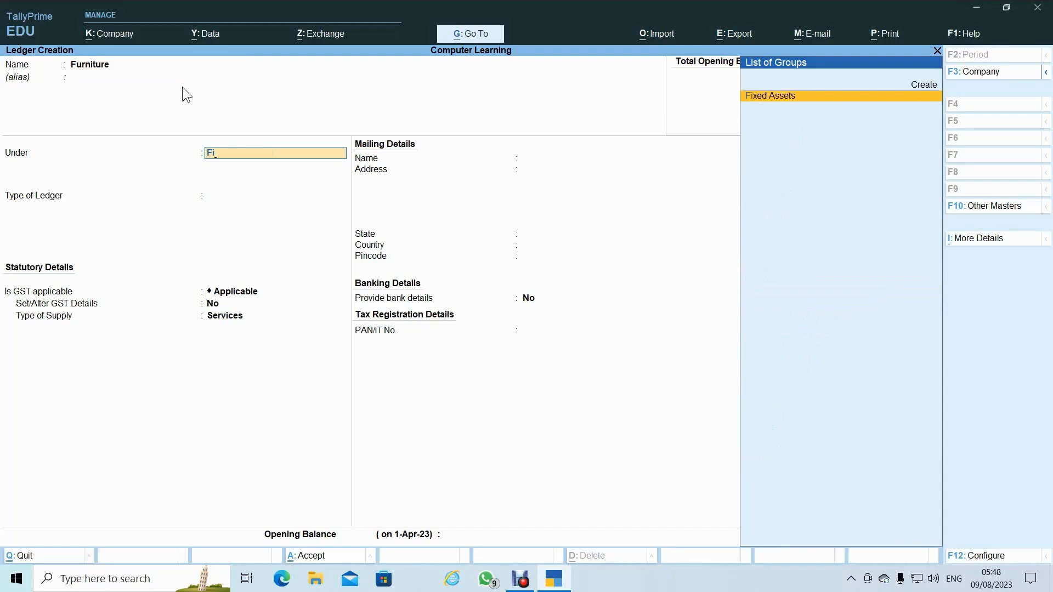
key("Return")
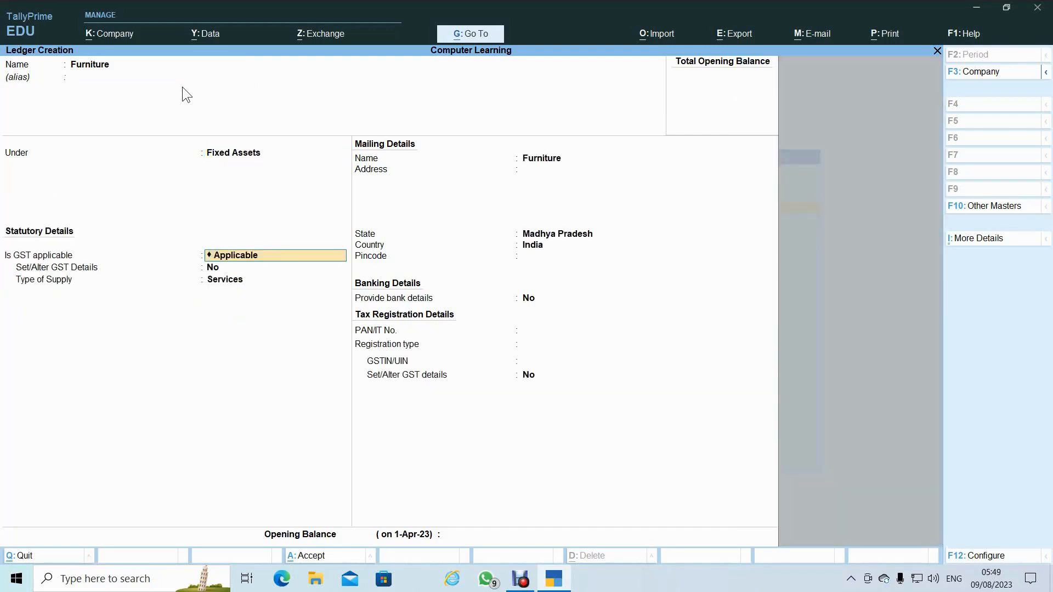
key("Return")
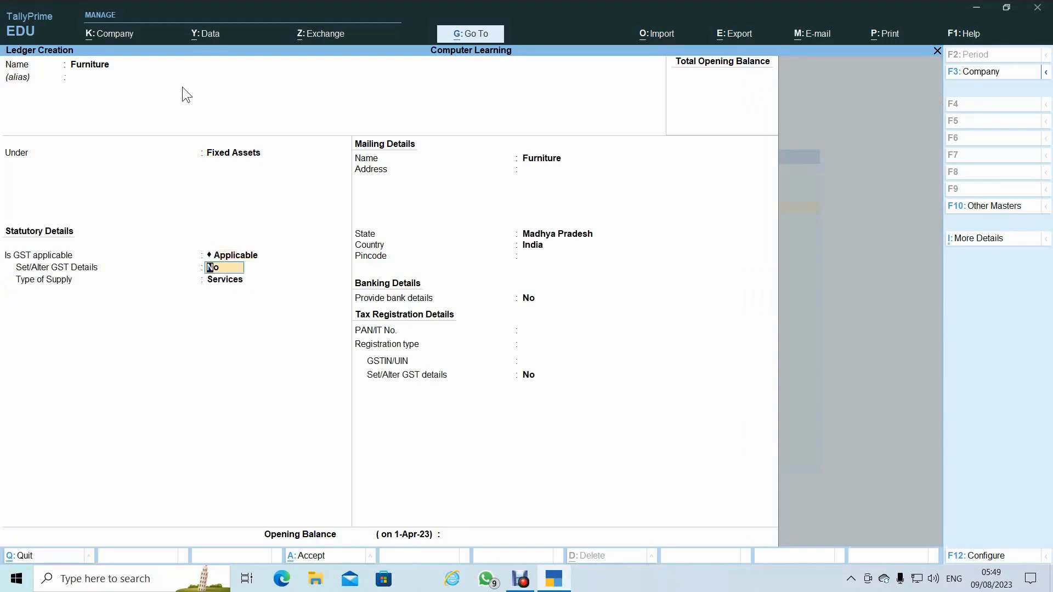
key("Return")
key("Up")
key("Return")
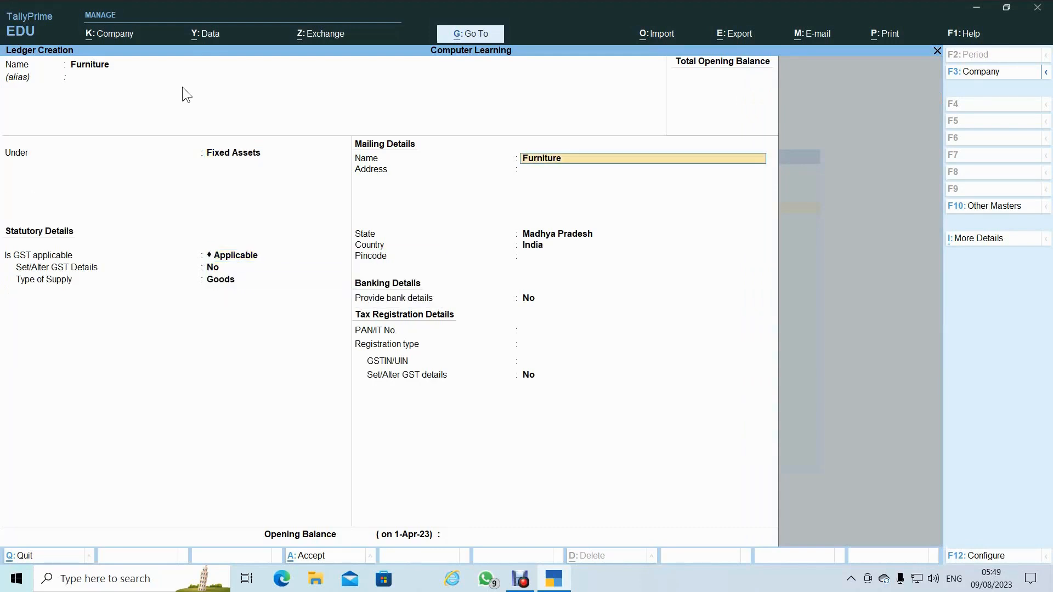
key("Return")
key("Return")
key("Return")
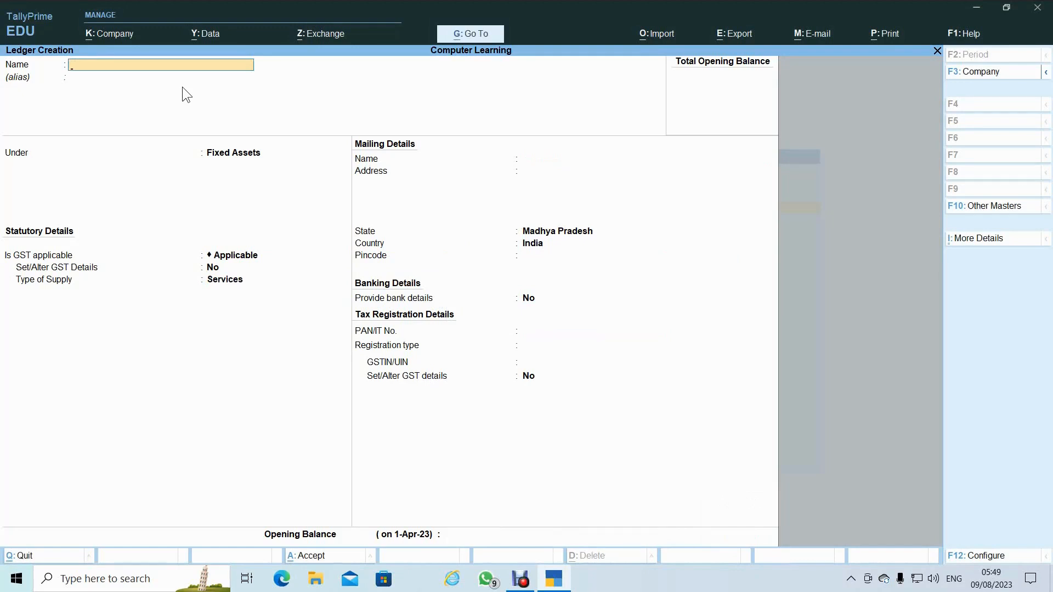
- Save a 'Petty Cash' ledger under Cash-in-Hand, leaving bank details and opening balance empty
type("Petty Cash")
key("Return")
key("Return")
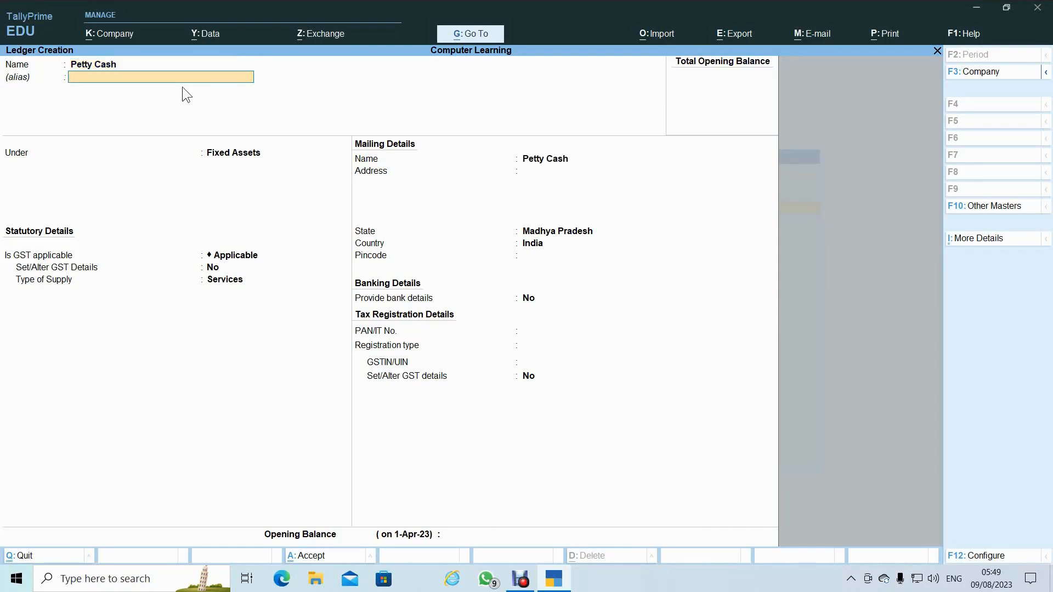
type("Cas")
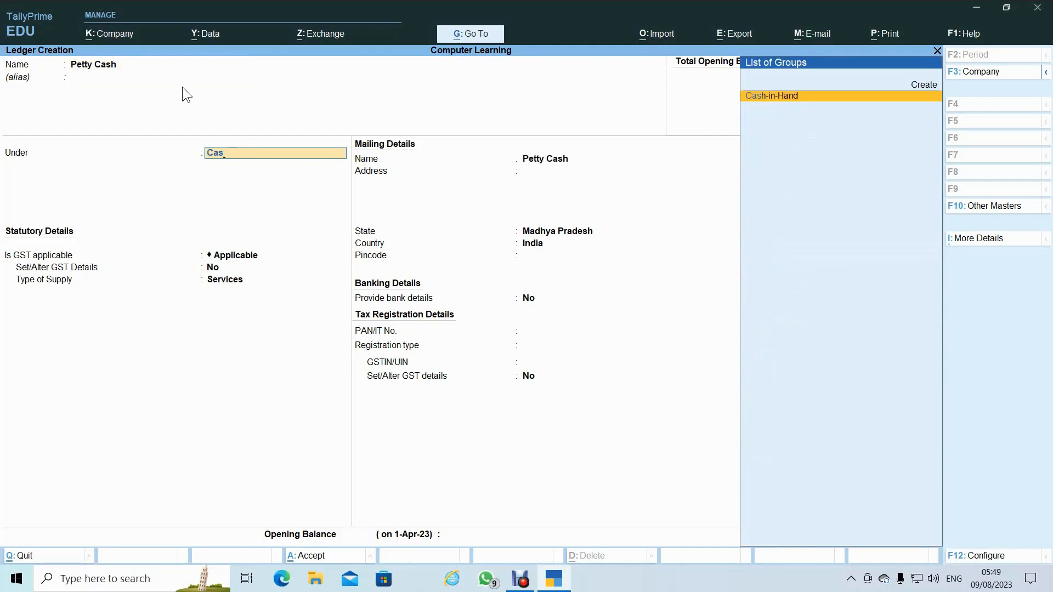
key("Return")
key("Return")
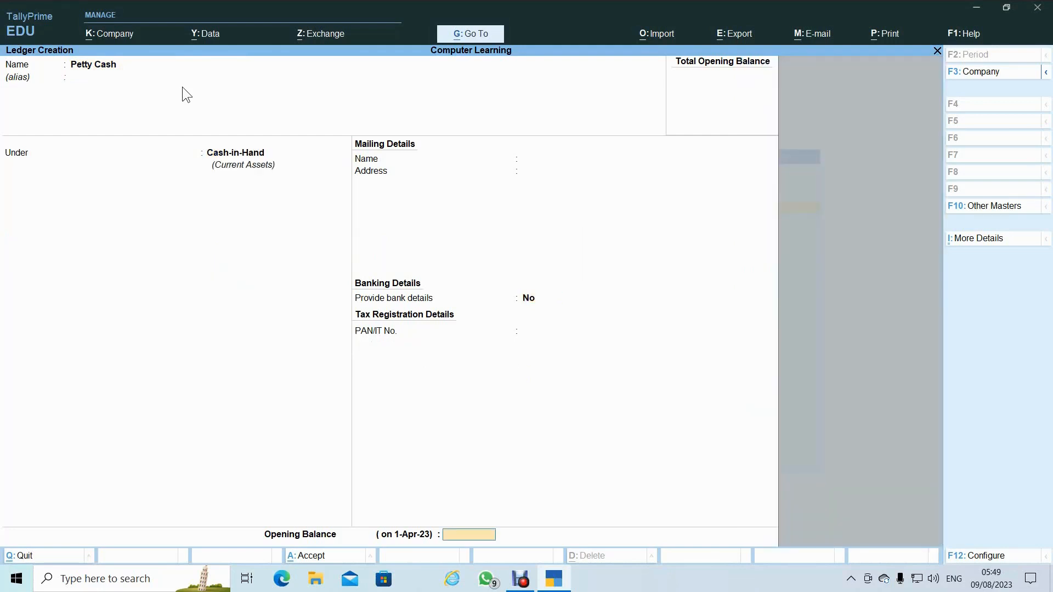
key("Return")
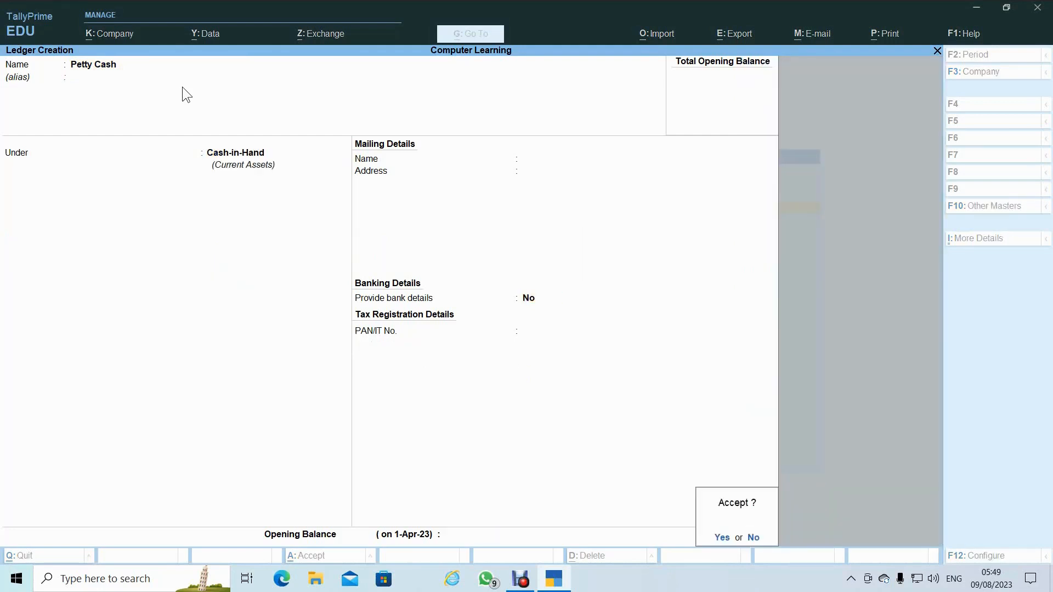
key("Return")
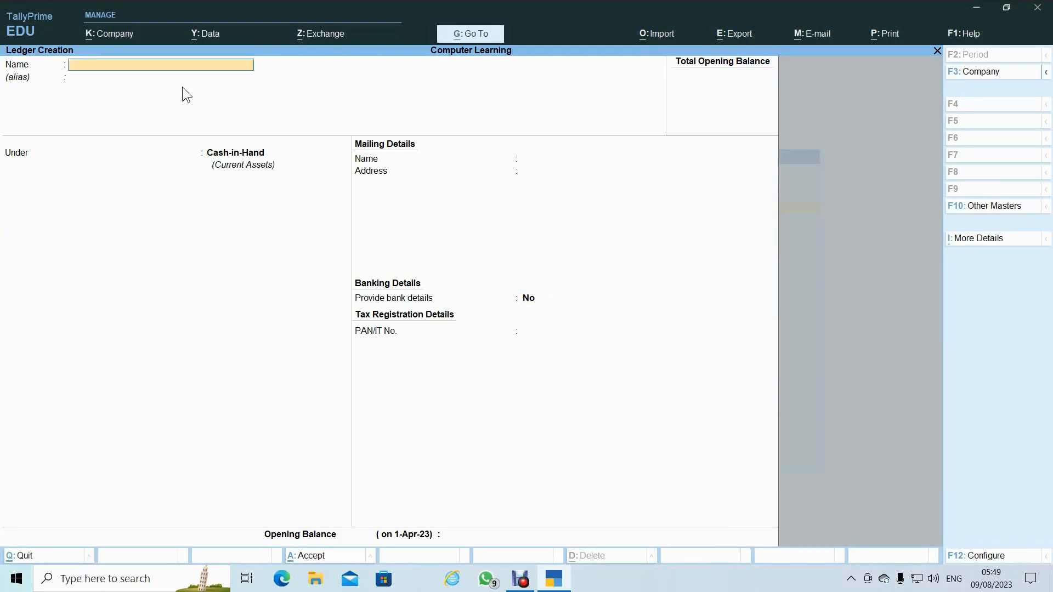
- Save 'Professional Charge Income' under Direct Incomes, type Not Applicable, with Services supply
type("Professional Charge income")
key("Return")
key("Return")
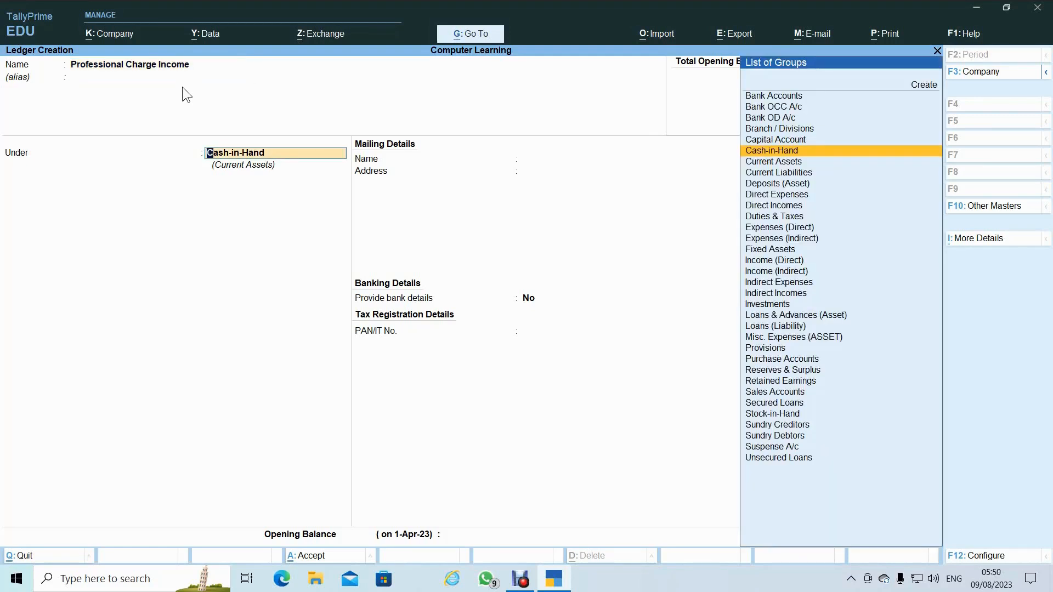
type("Dir")
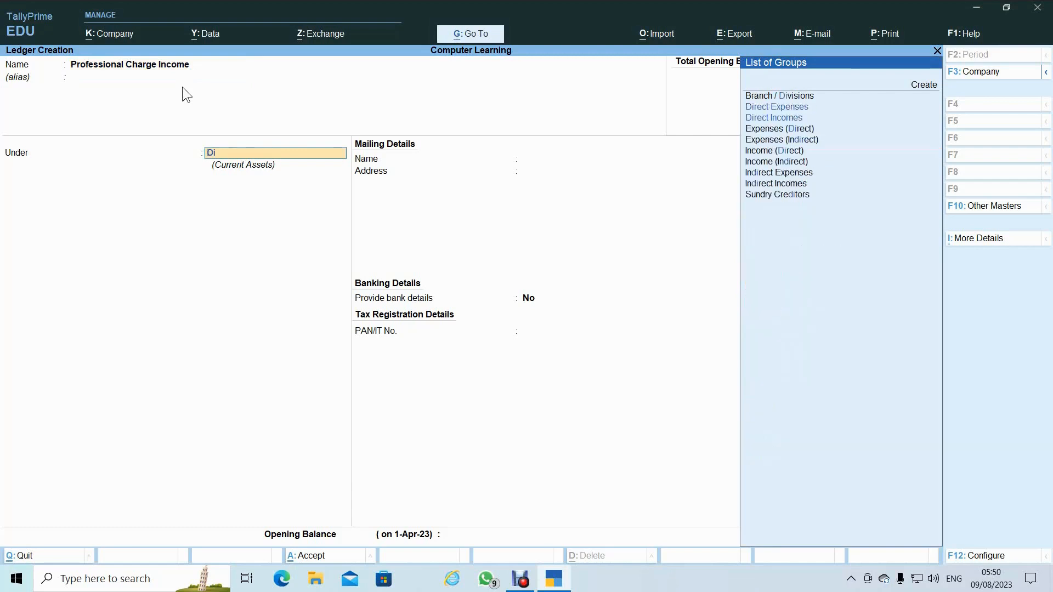
key("Down")
key("Down")
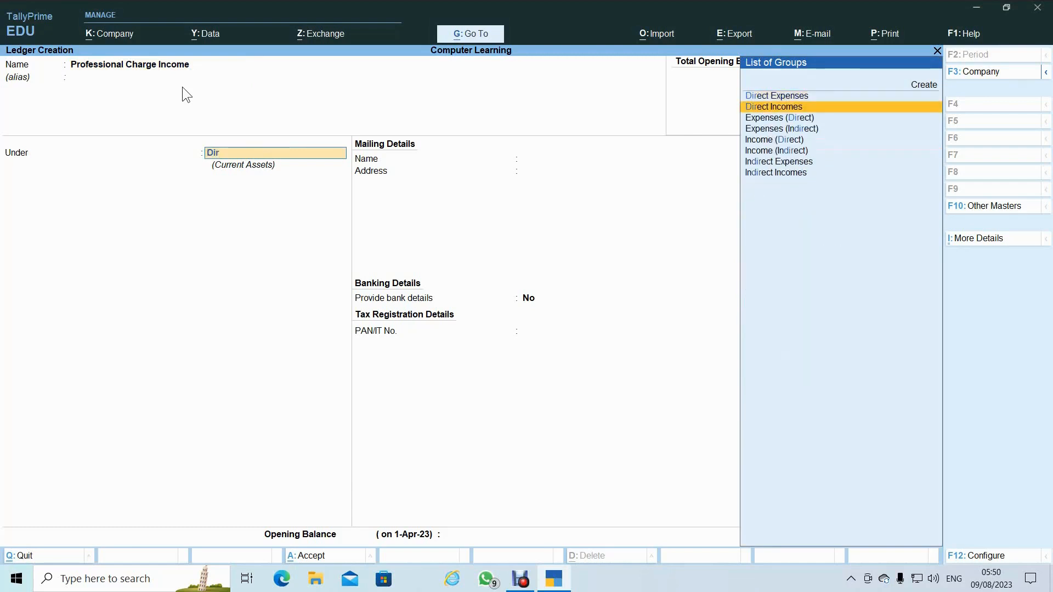
key("Return")
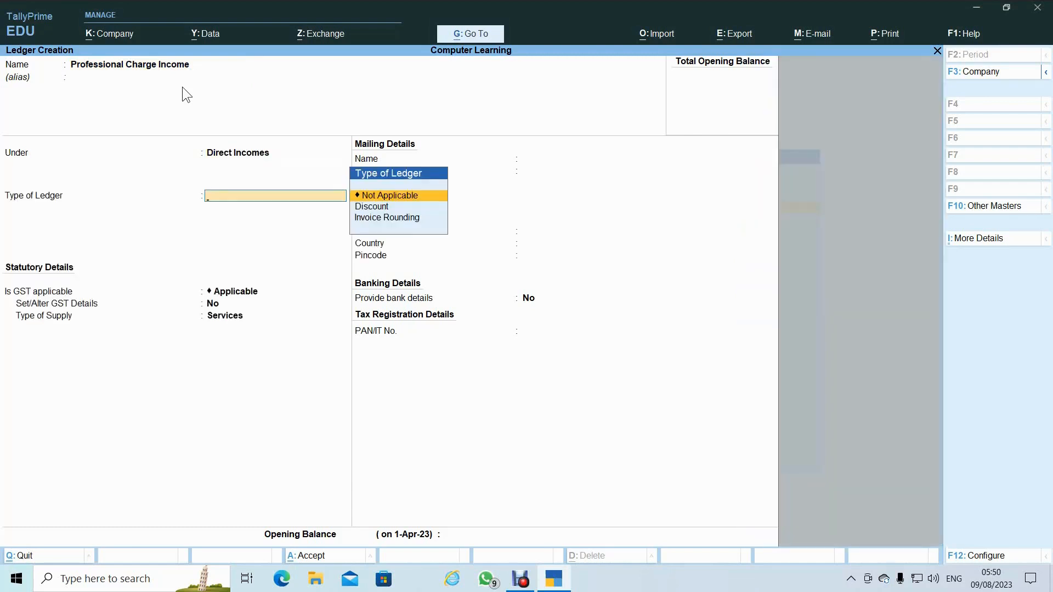
key("Return")
key("Return")
key("Return")
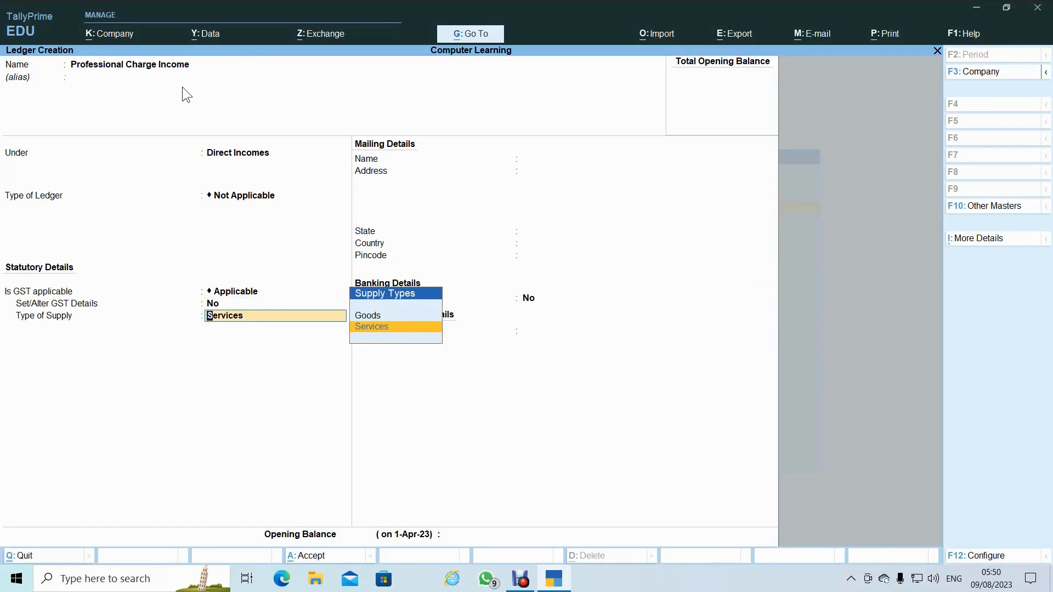
key("Return")
key("Return")
key("Return")
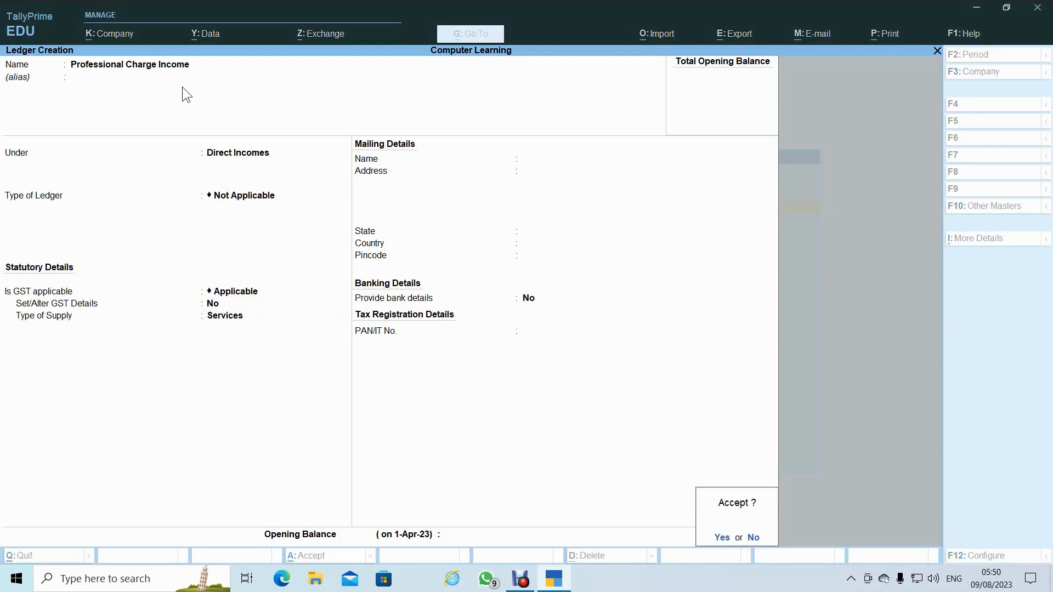
key("Return")
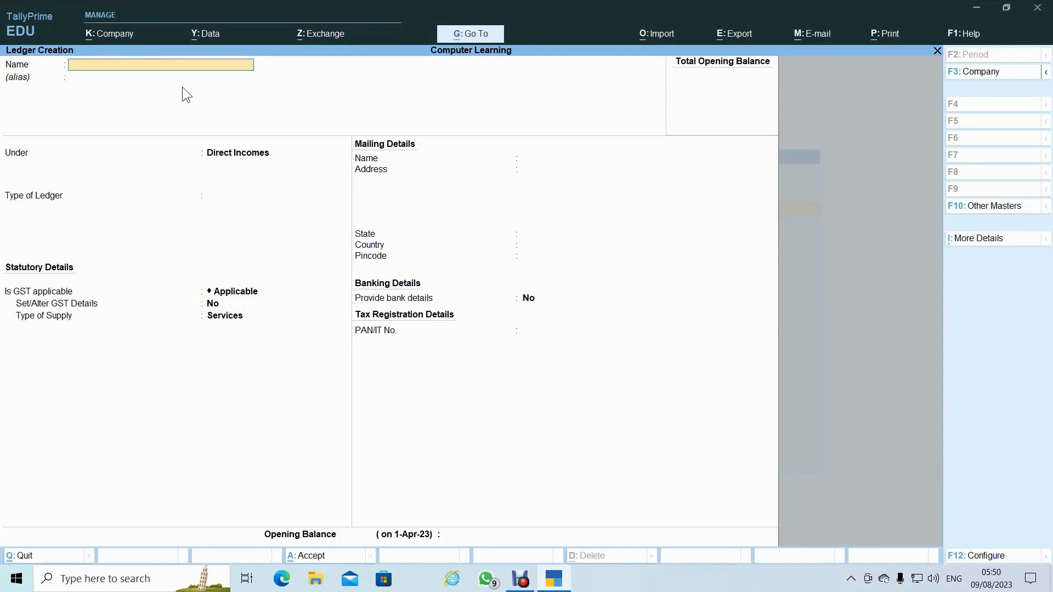
- Create the 'Investment in Share' ledger under Investments, keeping state Madhya Pradesh and country India
type("vestment in Share")
key("Return")
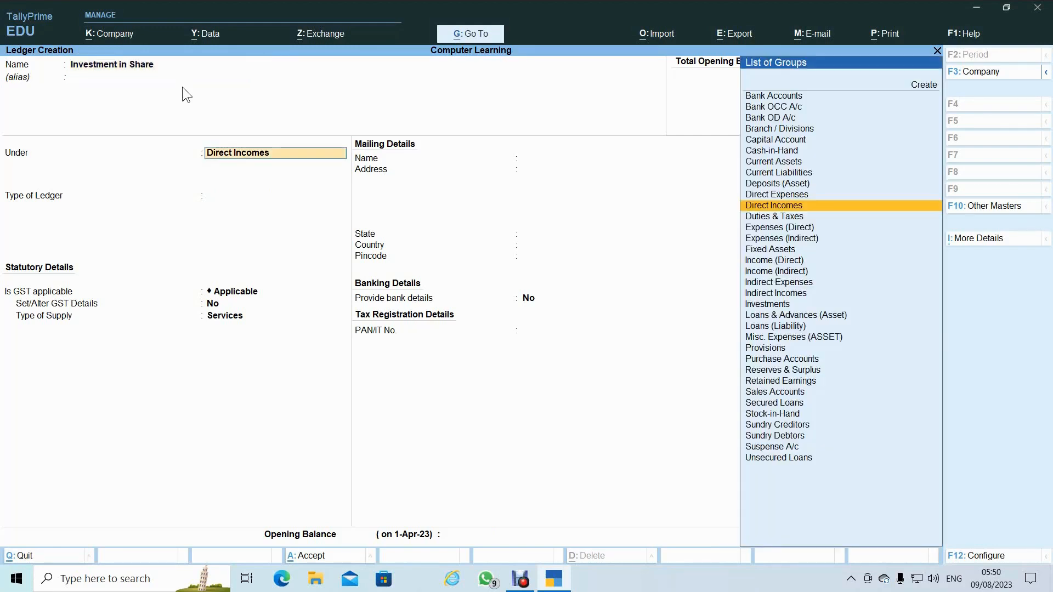
type("Inv")
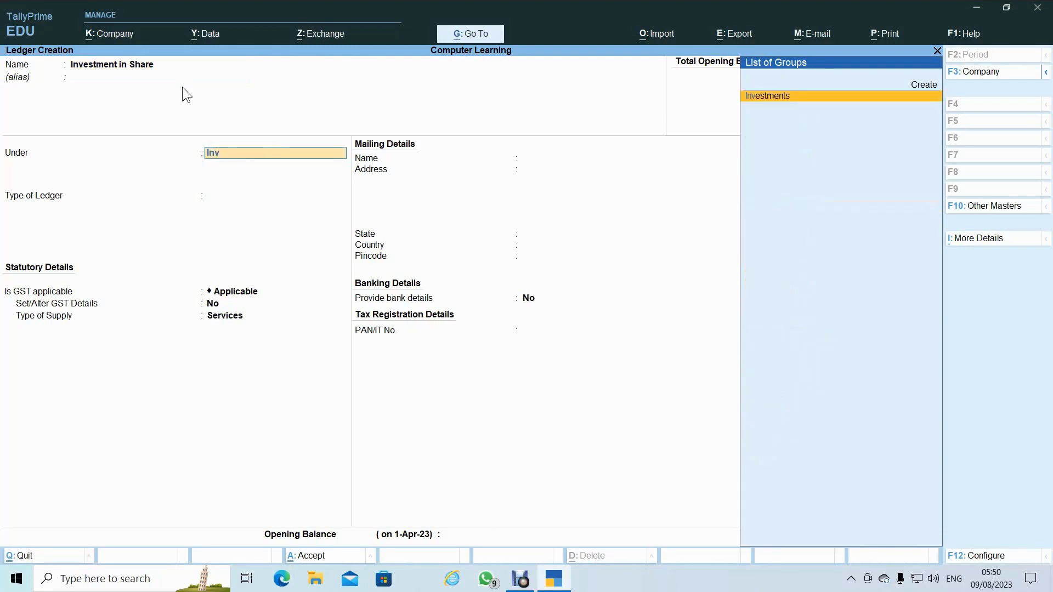
key("Return")
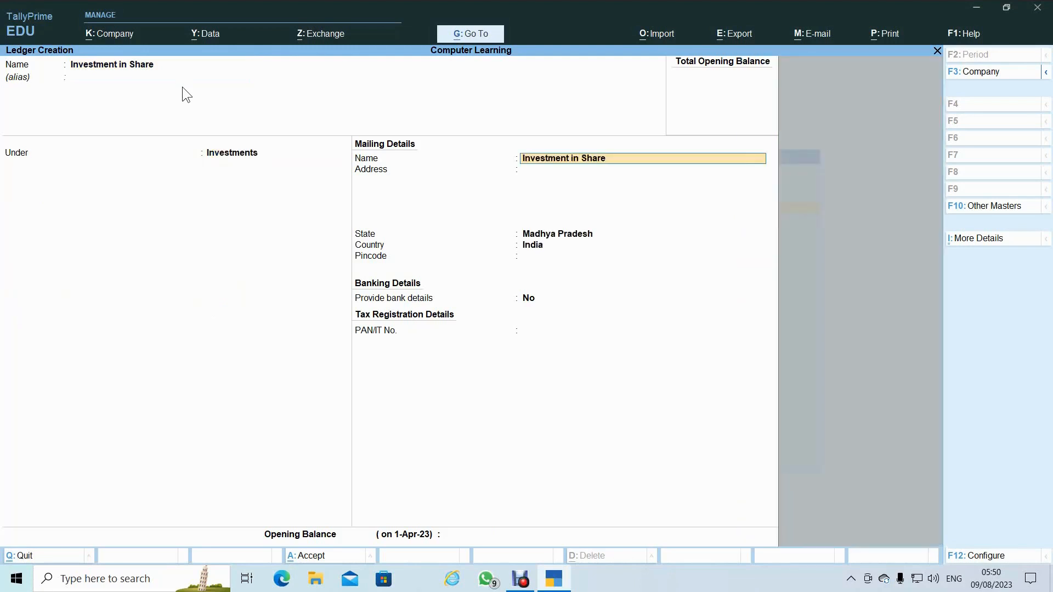
key("Return")
key("Return")
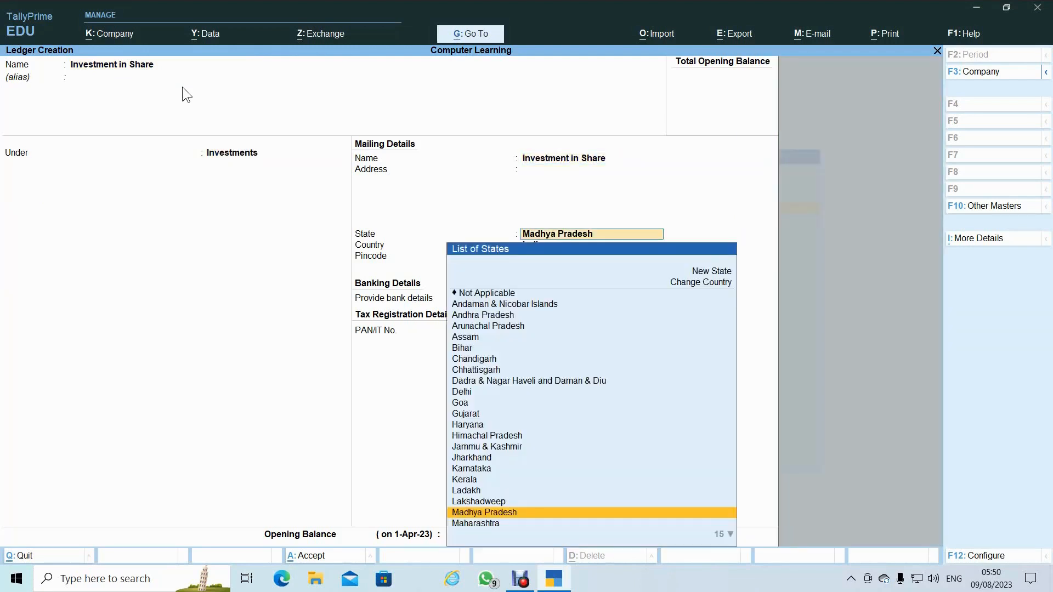
key("Return")
key("Return")
key("Return")
key("Return")
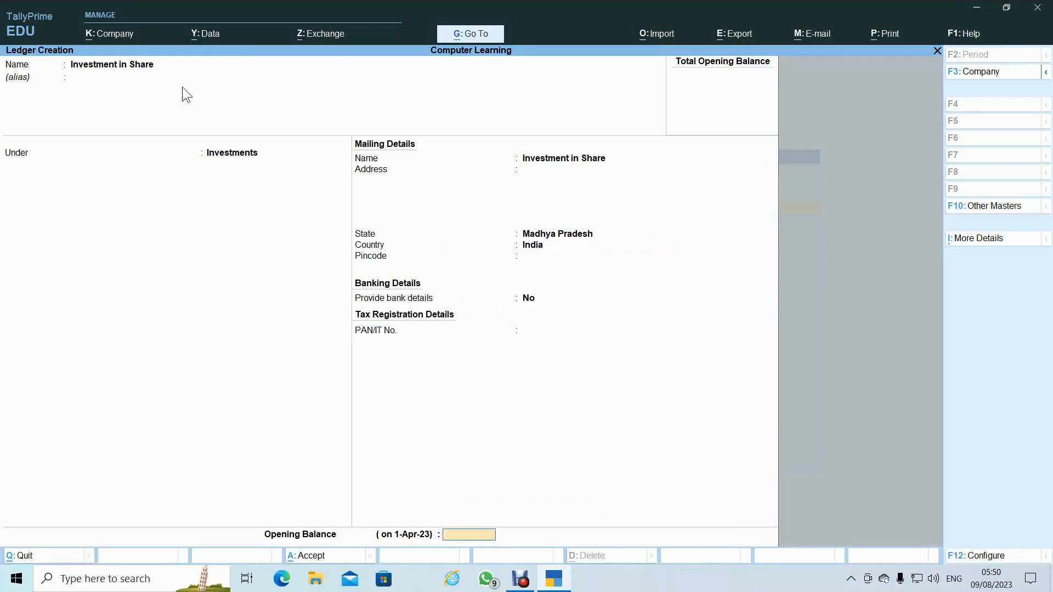
key("Return")
key("Return")
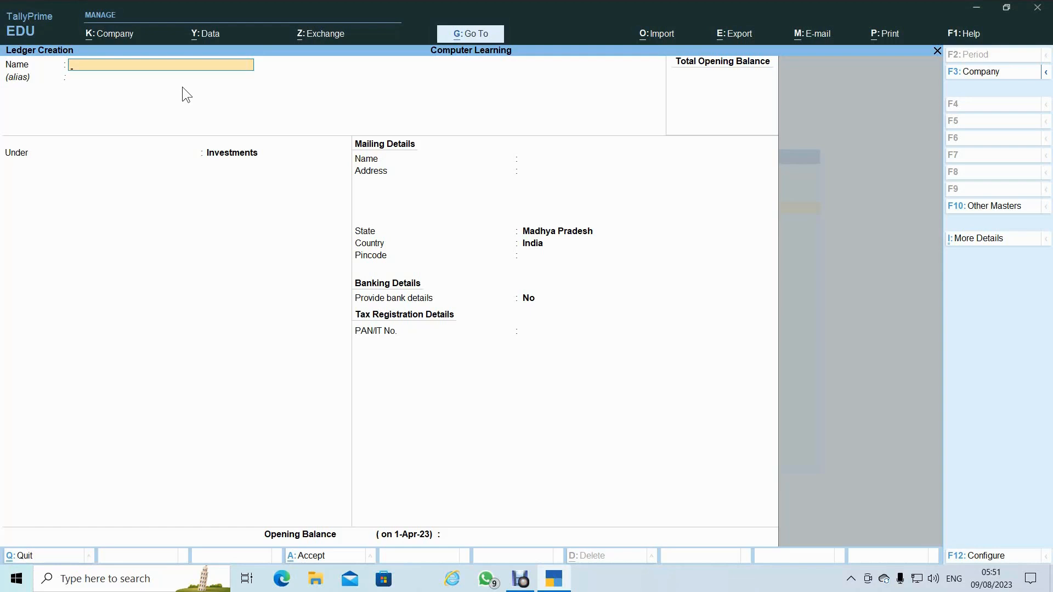
- Quit ledger creation and bring up the Alter ledger list from Gateway of Tally
key("Escape")
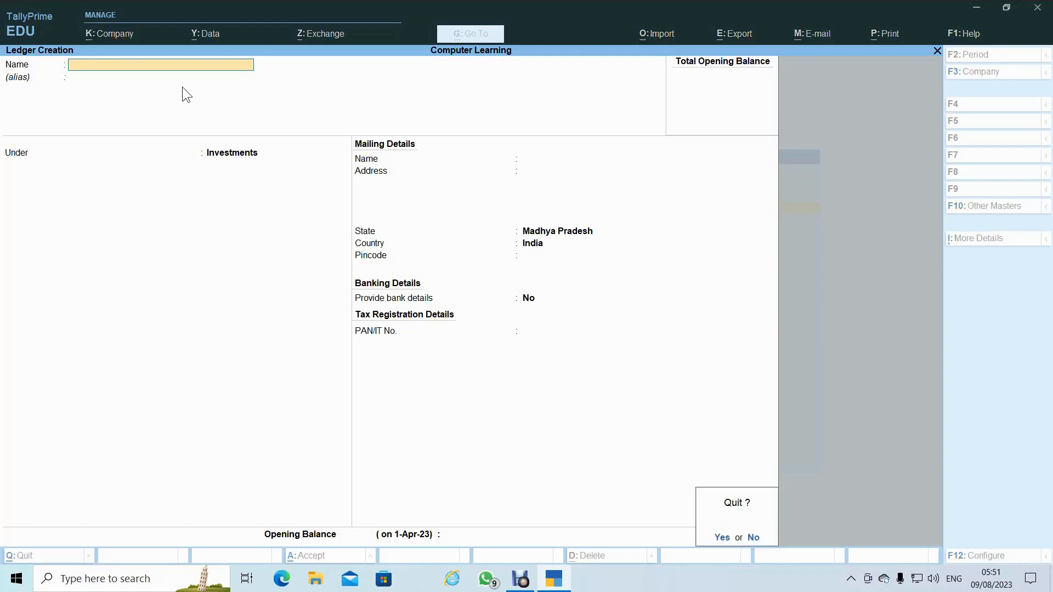
key("Return")
key("Escape")
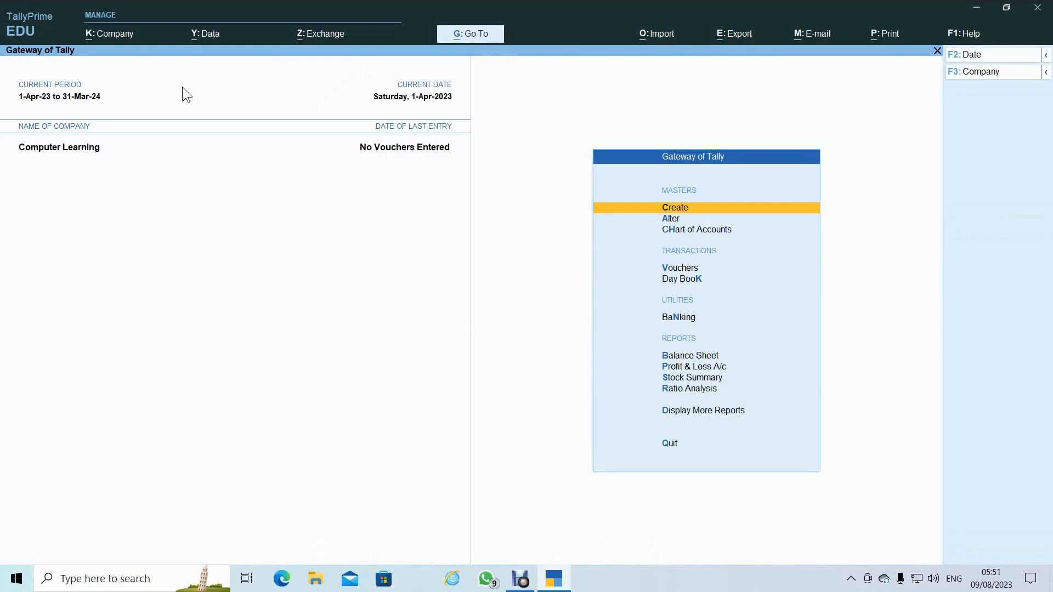
key("Down")
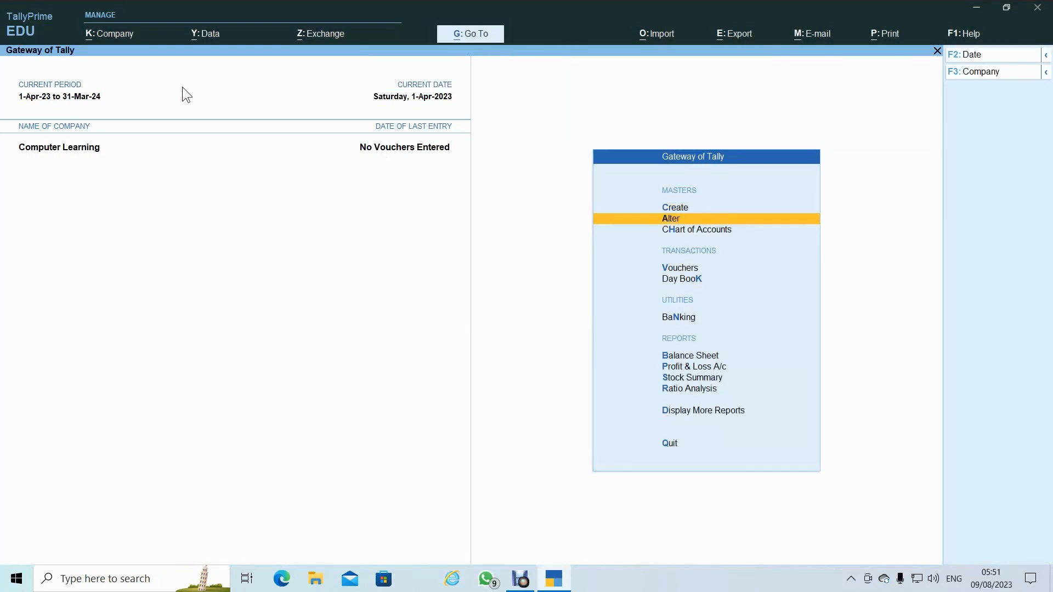
key("Return")
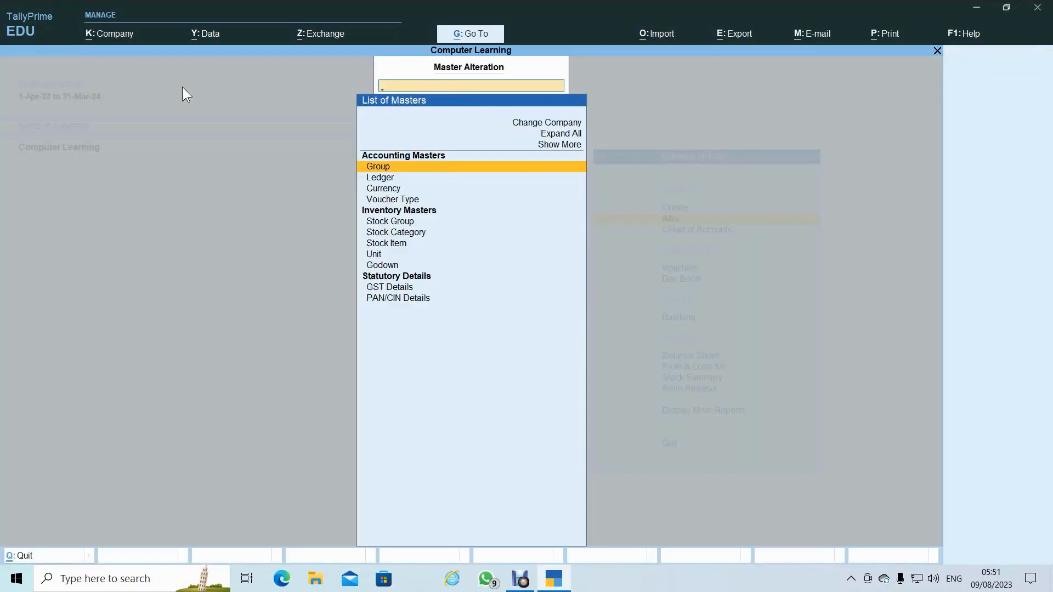
key("Down")
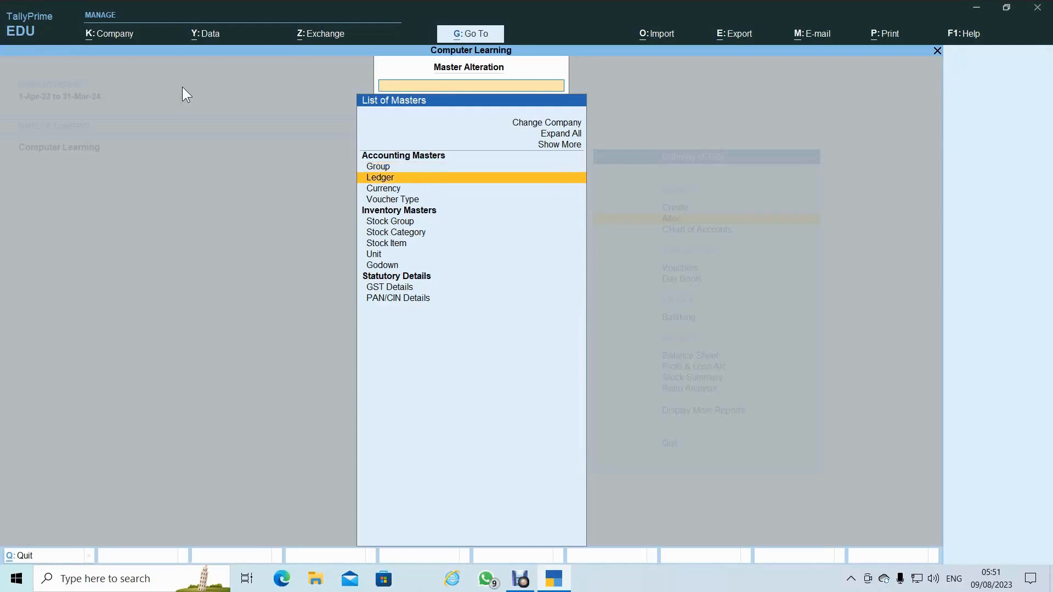
key("Return")
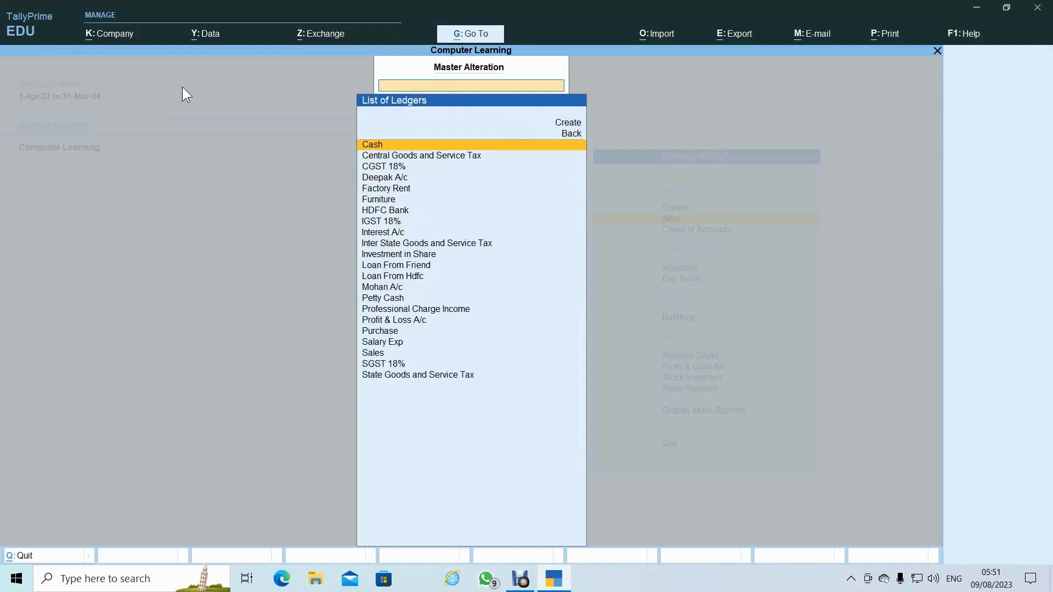
- Scan the 23-ledger list, then open Mohan A/c for alteration
key("Down")
key("Down")
key("Down")
key("Down")
key("Down")
key("Down")
key("Down")
key("Down")
key("Down")
key("Down")
key("Down")
key("Down")
key("Down")
key("Down")
key("Down")
key("Down")
key("Down")
key("Down")
key("Down")
key("Down")
key("Up")
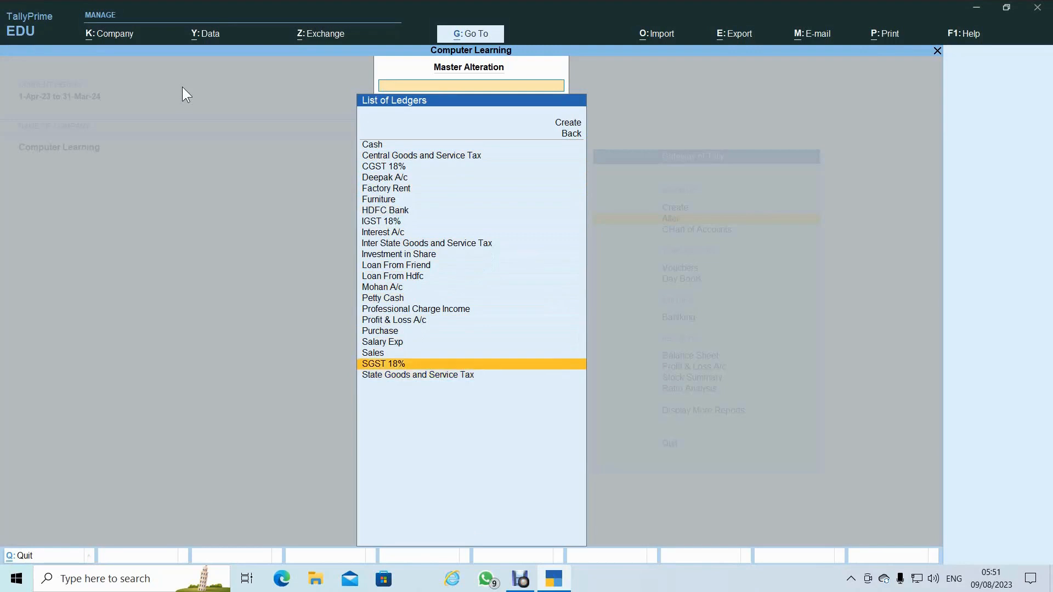
key("Up")
key("Up")
key("Up")
key("Up")
key("Up")
key("Up")
key("Up")
key("Up")
key("Up")
key("Up")
key("Up")
key("Up")
key("Up")
key("Up")
key("Up")
key("Up")
key("Up")
key("Up")
key("Up")
key("Up")
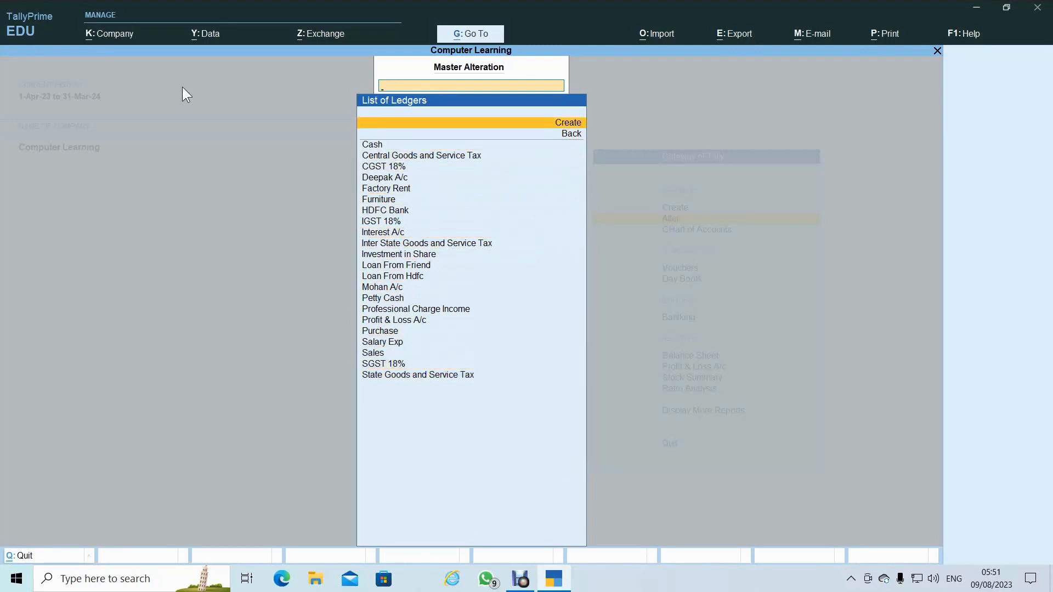
key("Down")
key("Down")
key("Down")
key("Down")
key("Down")
key("Down")
key("Down")
key("Down")
key("Down")
key("Down")
key("Down")
key("Down")
key("Down")
key("Down")
key("Down")
key("Down")
key("Down")
key("Down")
key("Down")
key("Down")
key("Up")
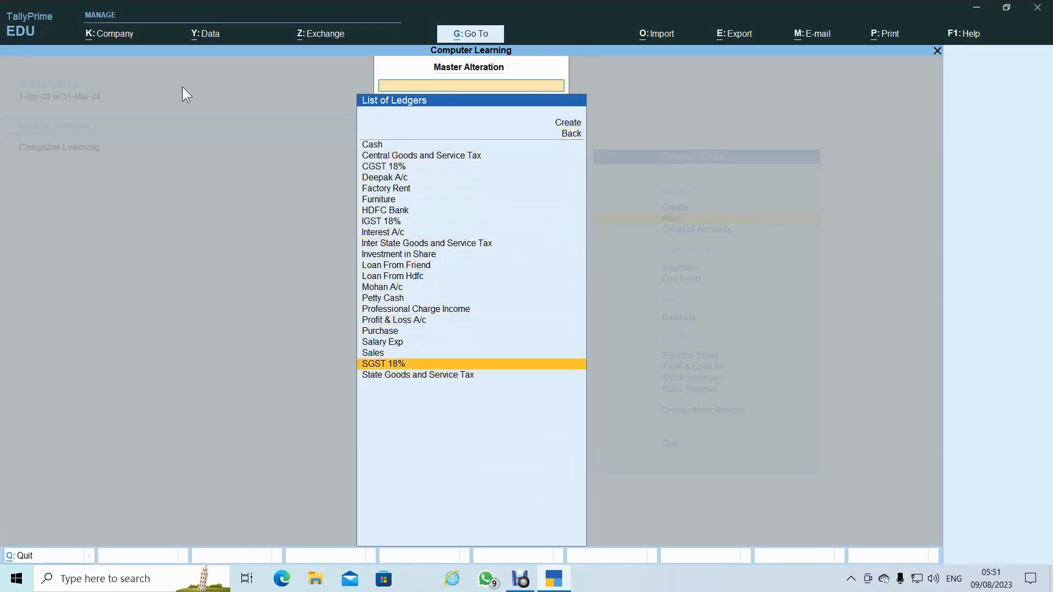
key("Up")
key("Up")
key("Up")
key("Up")
key("Up")
key("Up")
key("Up")
key("Up")
key("Up")
key("Up")
key("Up")
key("Up")
key("Up")
key("Up")
key("Up")
key("Up")
key("Up")
key("Up")
key("Up")
key("Up")
key("Down")
key("Down")
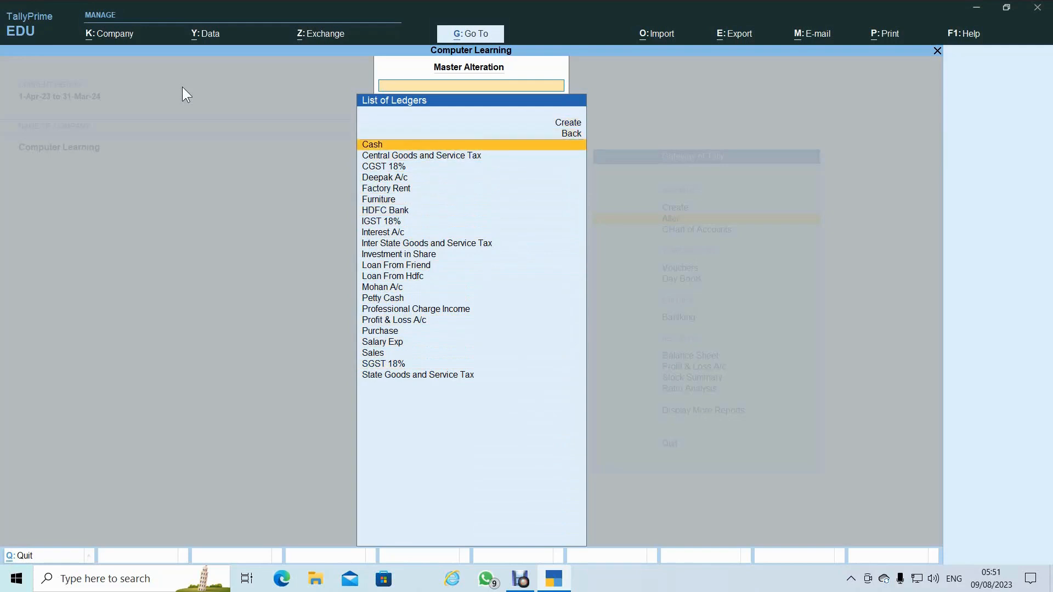
key("Down")
key("Down")
key("Down")
key("Down")
key("Down")
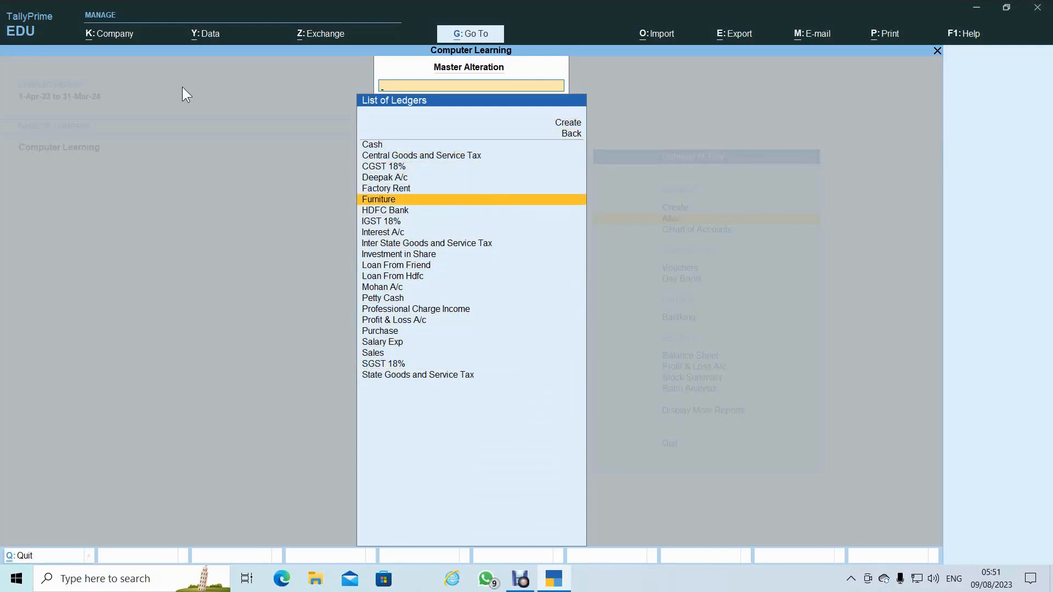
key("Down")
key("Down")
key("Down")
key("Down")
key("Down")
key("Down")
key("Down")
key("Down")
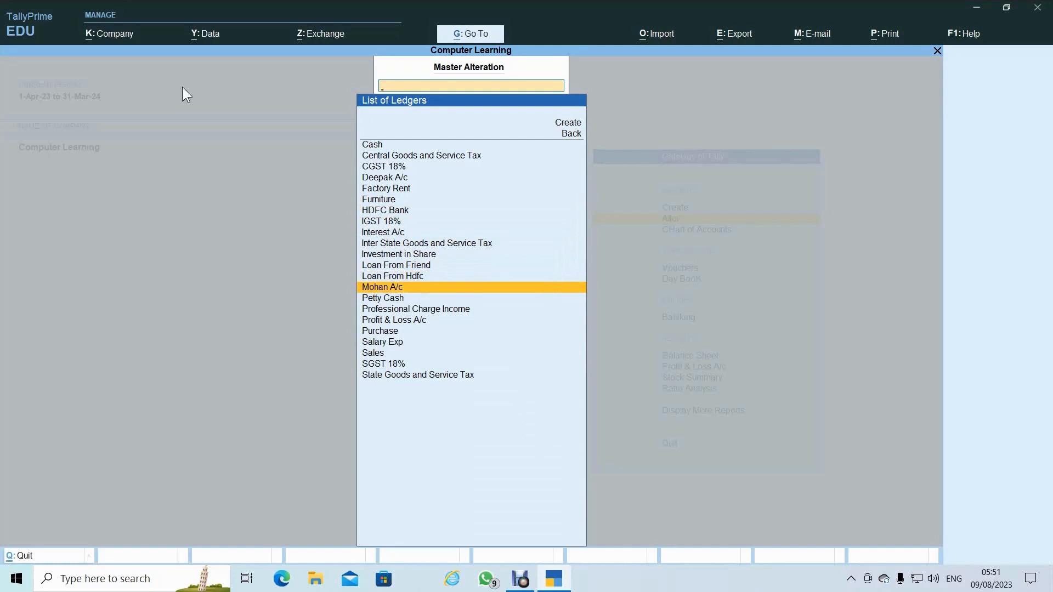
key("Return")
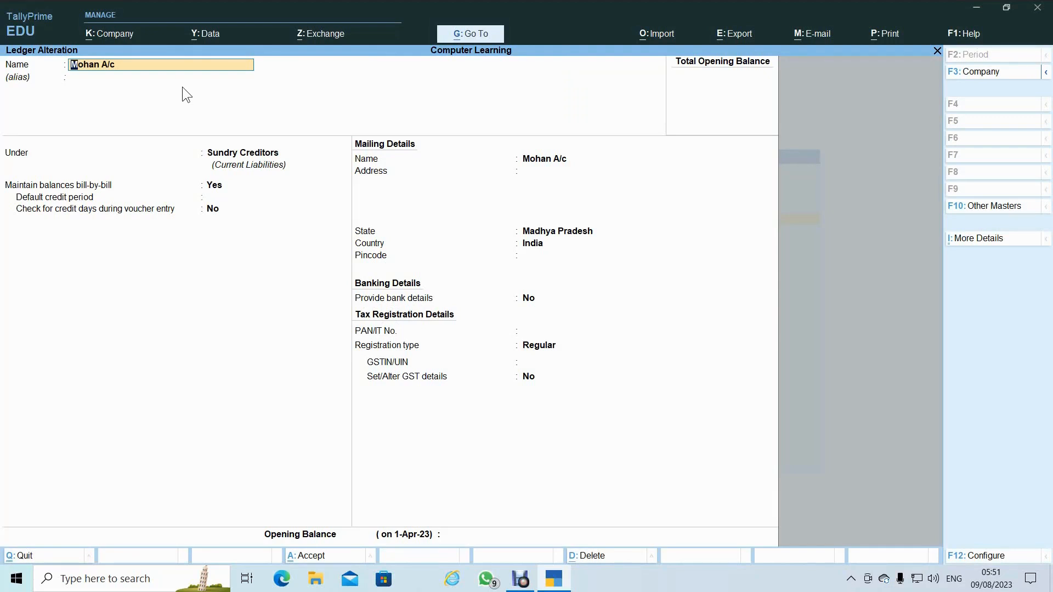
- Delete the Mohan A/c ledger with Alt+D, then switch to the Ledger Name & Group PDF
key("Return")
key("Return")
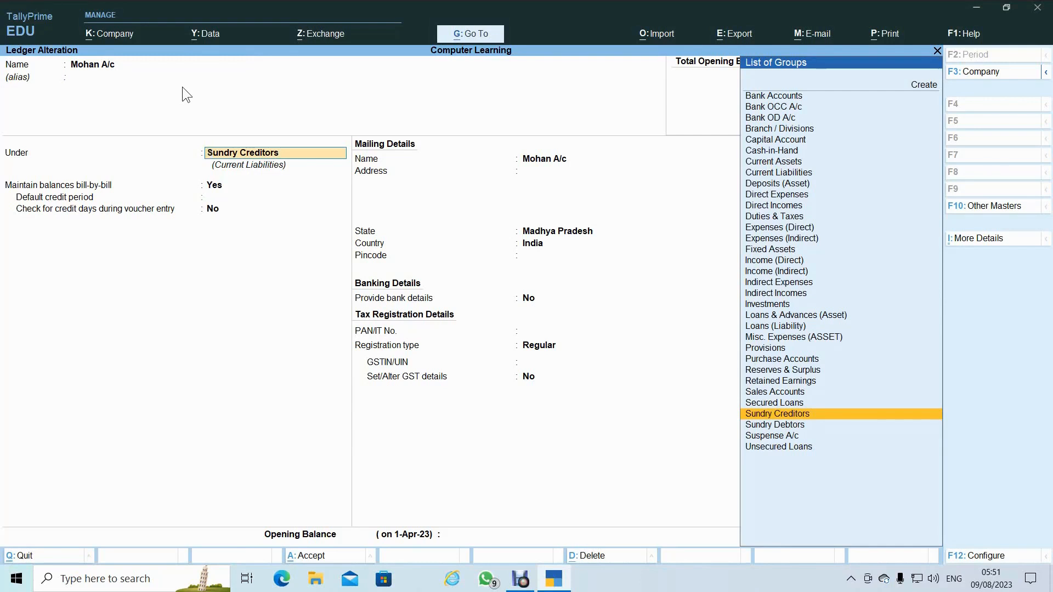
key("alt")
key("alt+d")
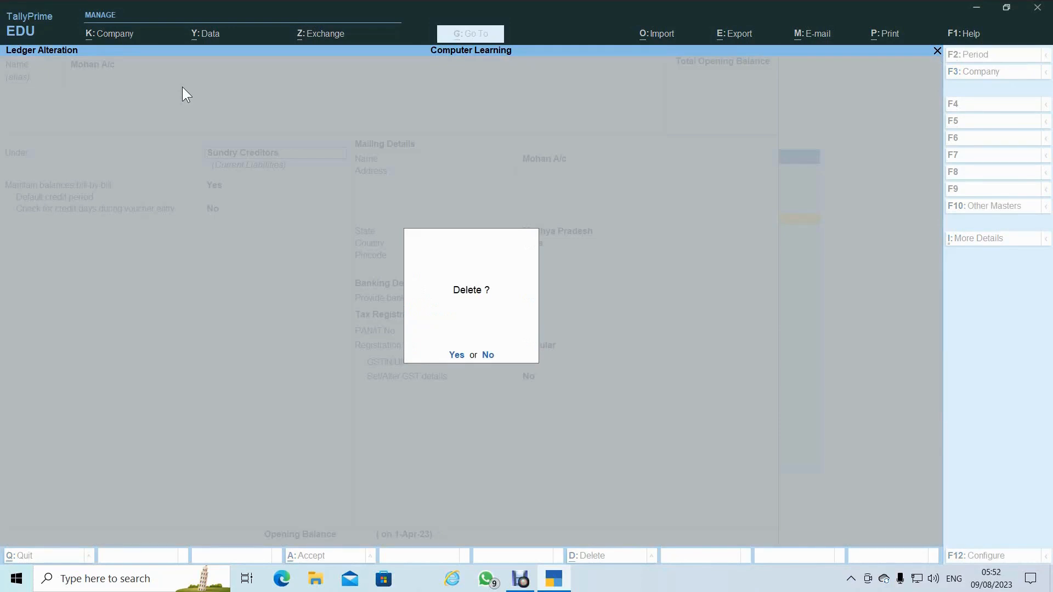
key("y")
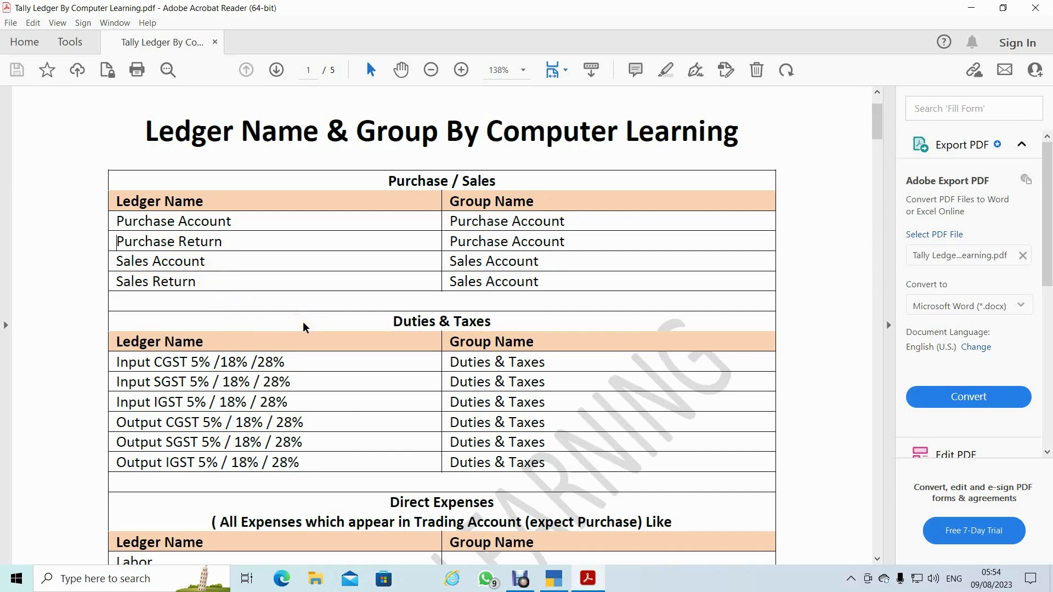
left_click(245, 278)
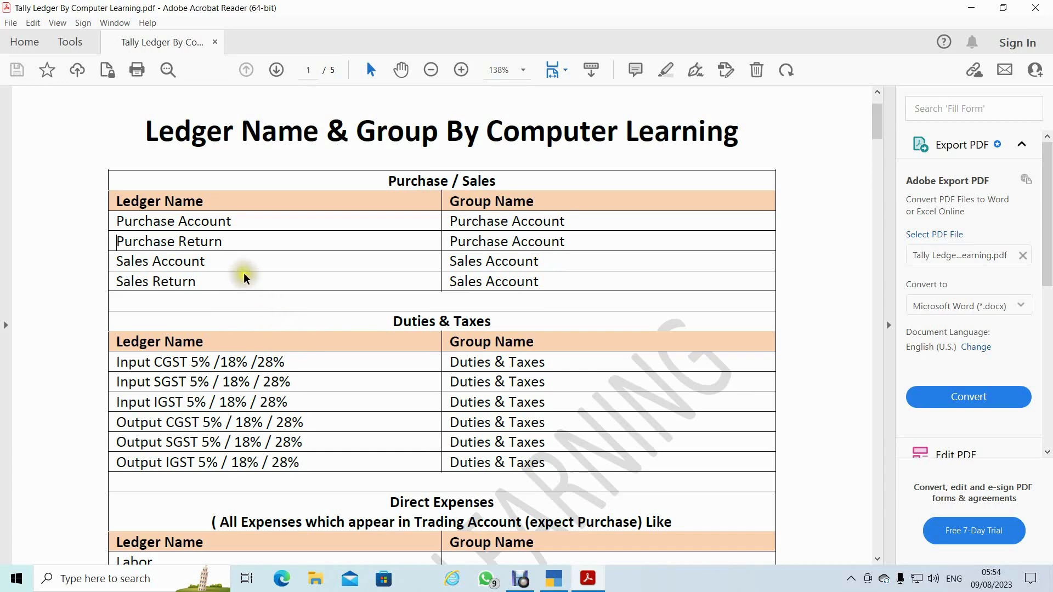